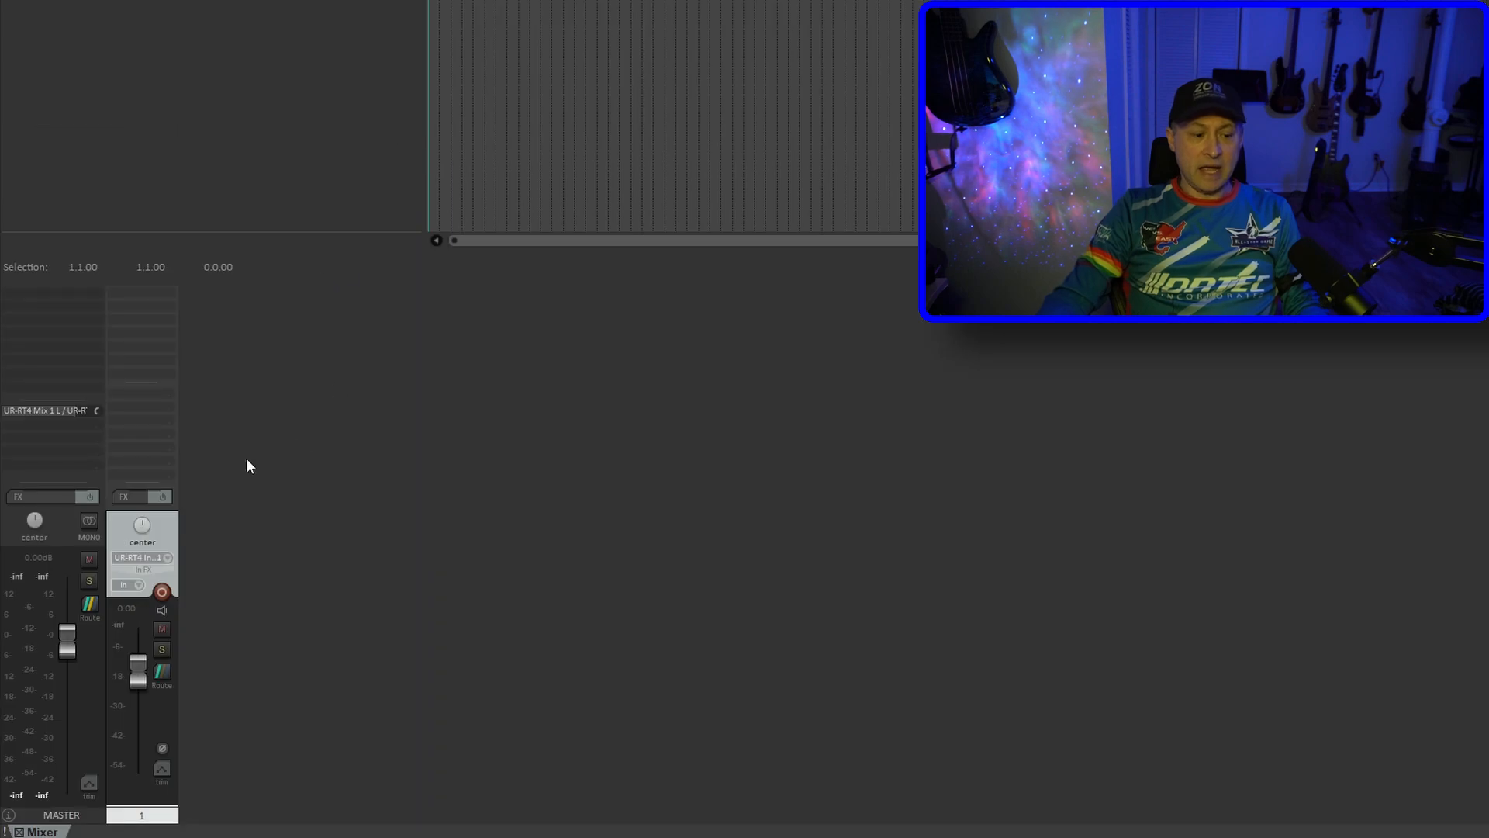
Silence track 1 by muting it and lowering its volume to -inf dB, and add the JS: Tone Generator effect.
{"action": "left_click_drag", "start_coordinate": [131, 681], "coordinate": [141, 776]}
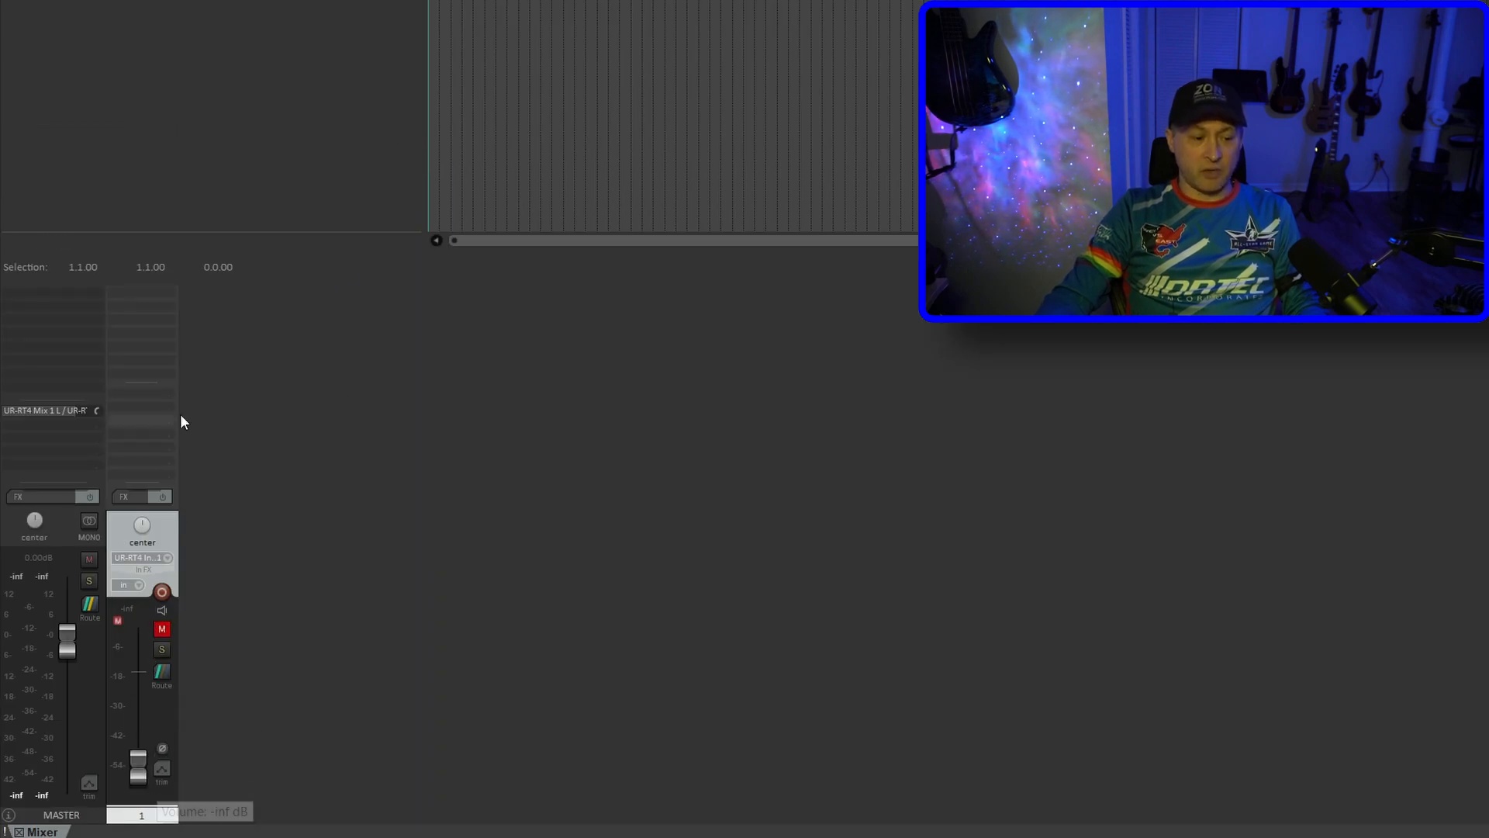
{"action": "left_click", "coordinate": [156, 293]}
{"action": "key", "text": "End"}
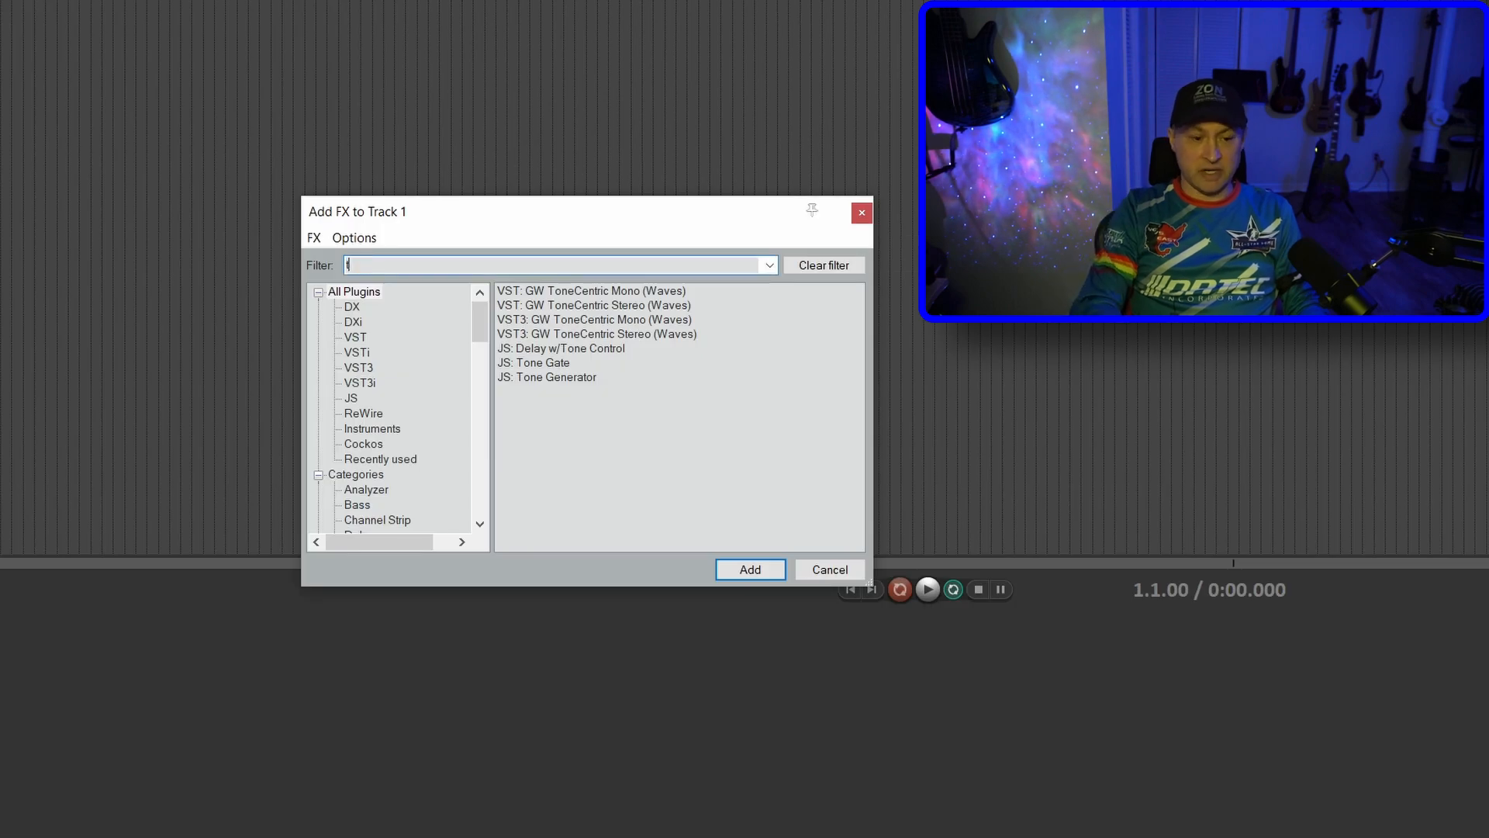
{"action": "double_click", "coordinate": [528, 379]}
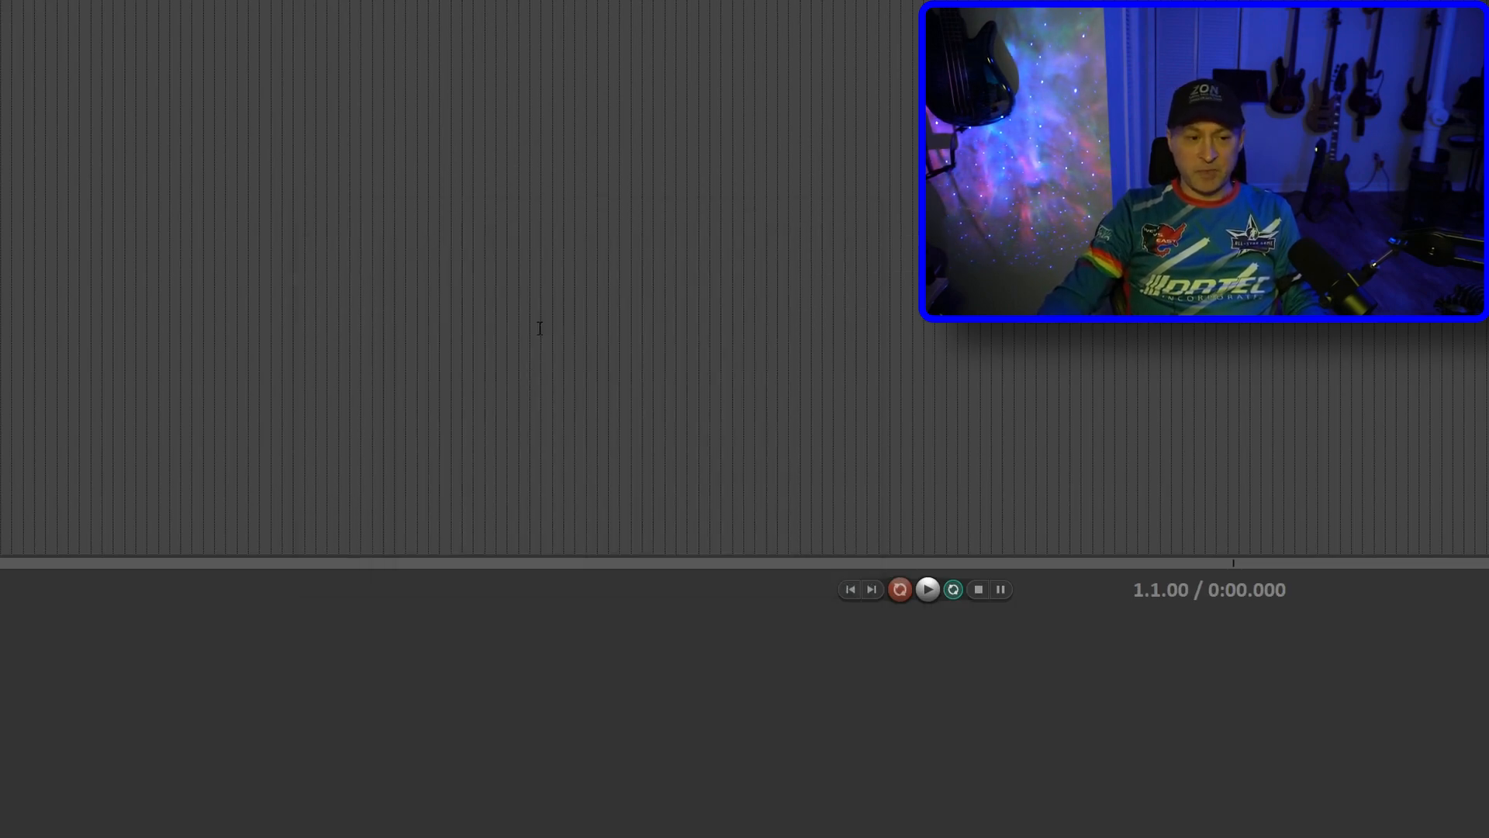
Set the tone generator's base frequency to 1000 Hz and close the effect window.
{"action": "left_click_drag", "start_coordinate": [518, 181], "coordinate": [431, 178]}
{"action": "type", "text": "1000"}
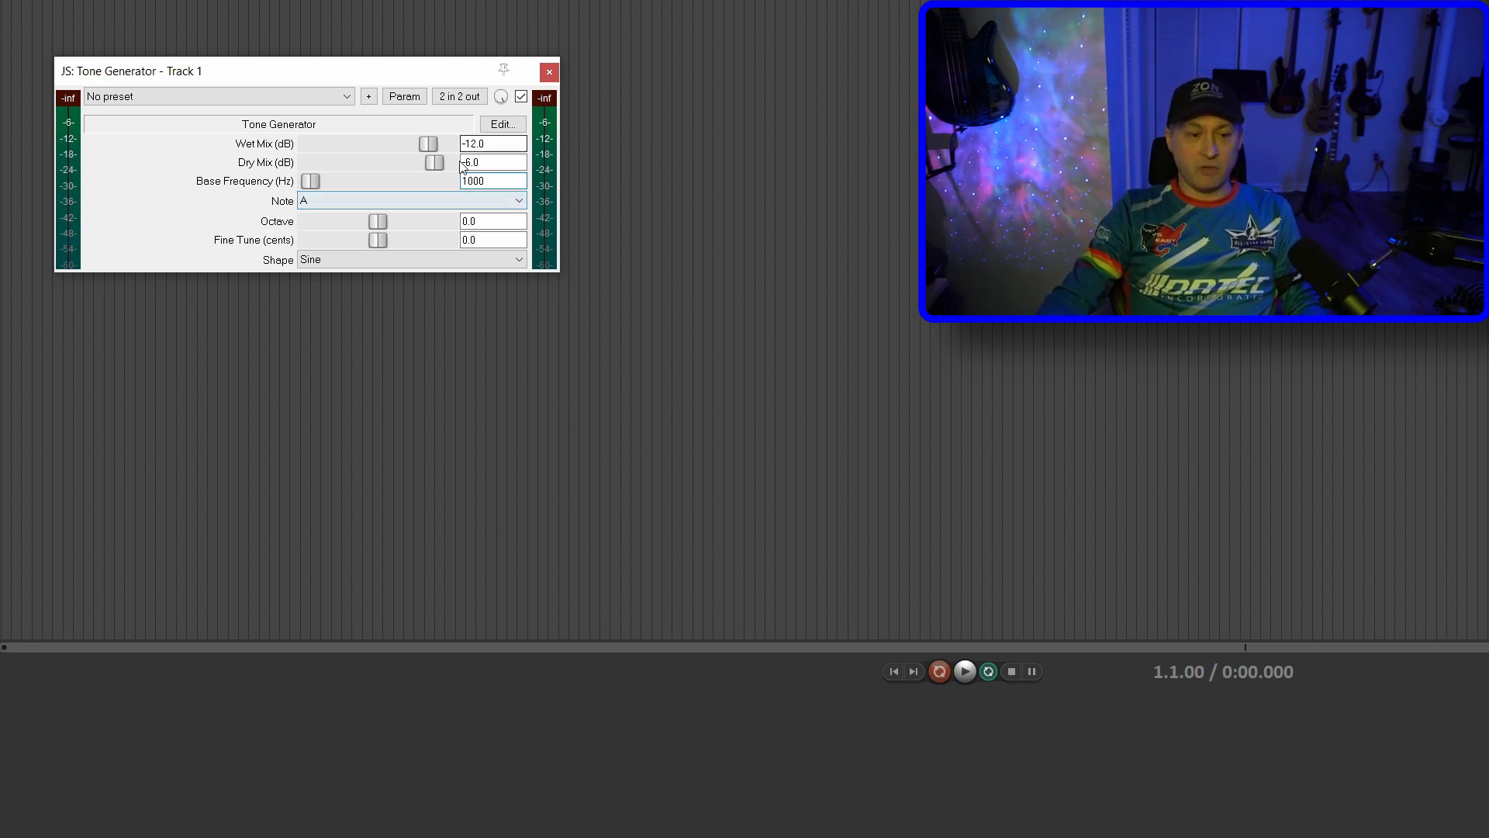
{"action": "left_click", "coordinate": [549, 72]}
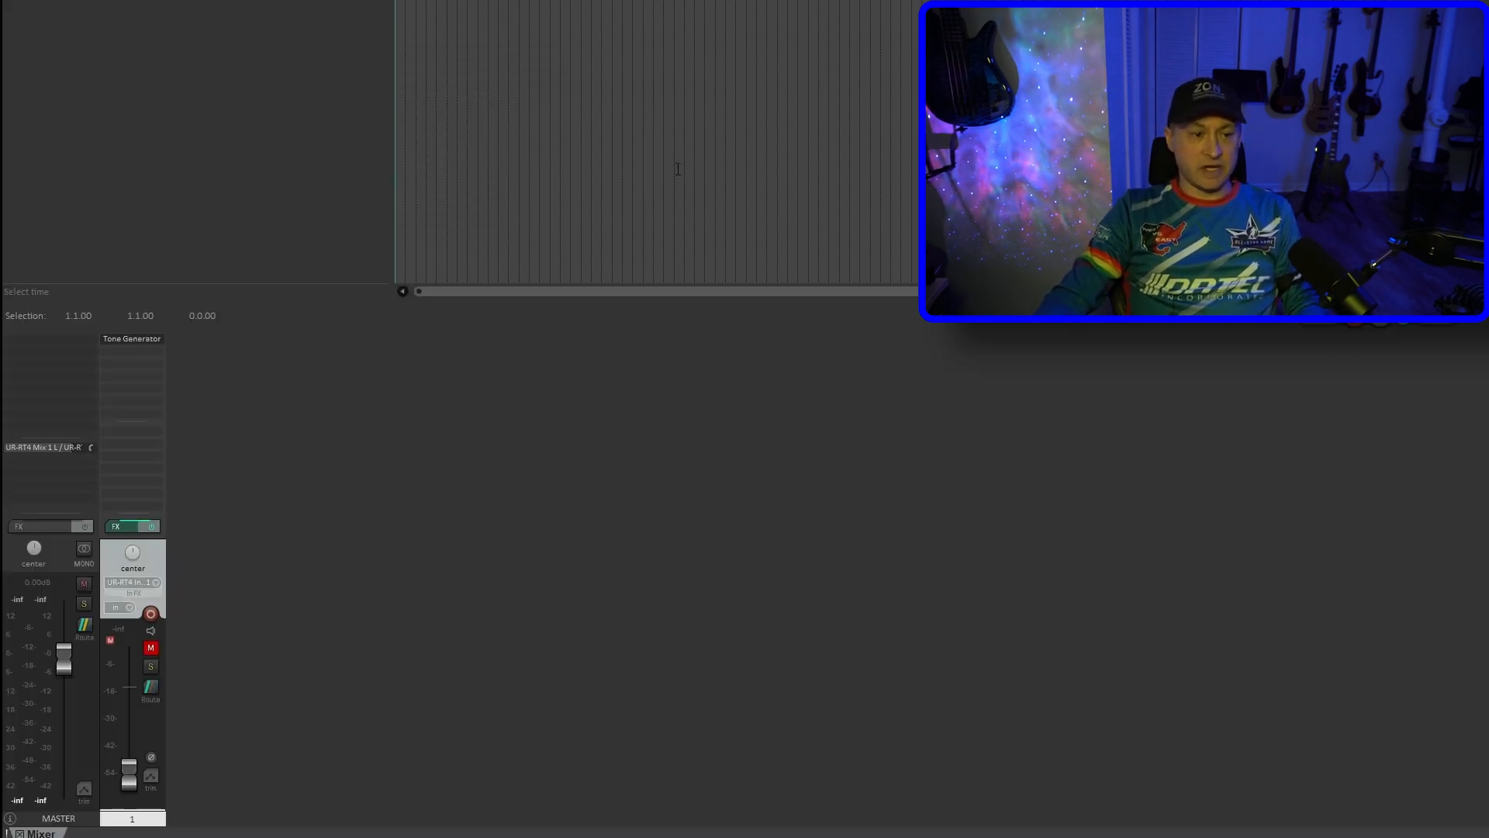
Unmute track 1 and audition the tone while adjusting the track's volume fader.
{"action": "left_click", "coordinate": [153, 648]}
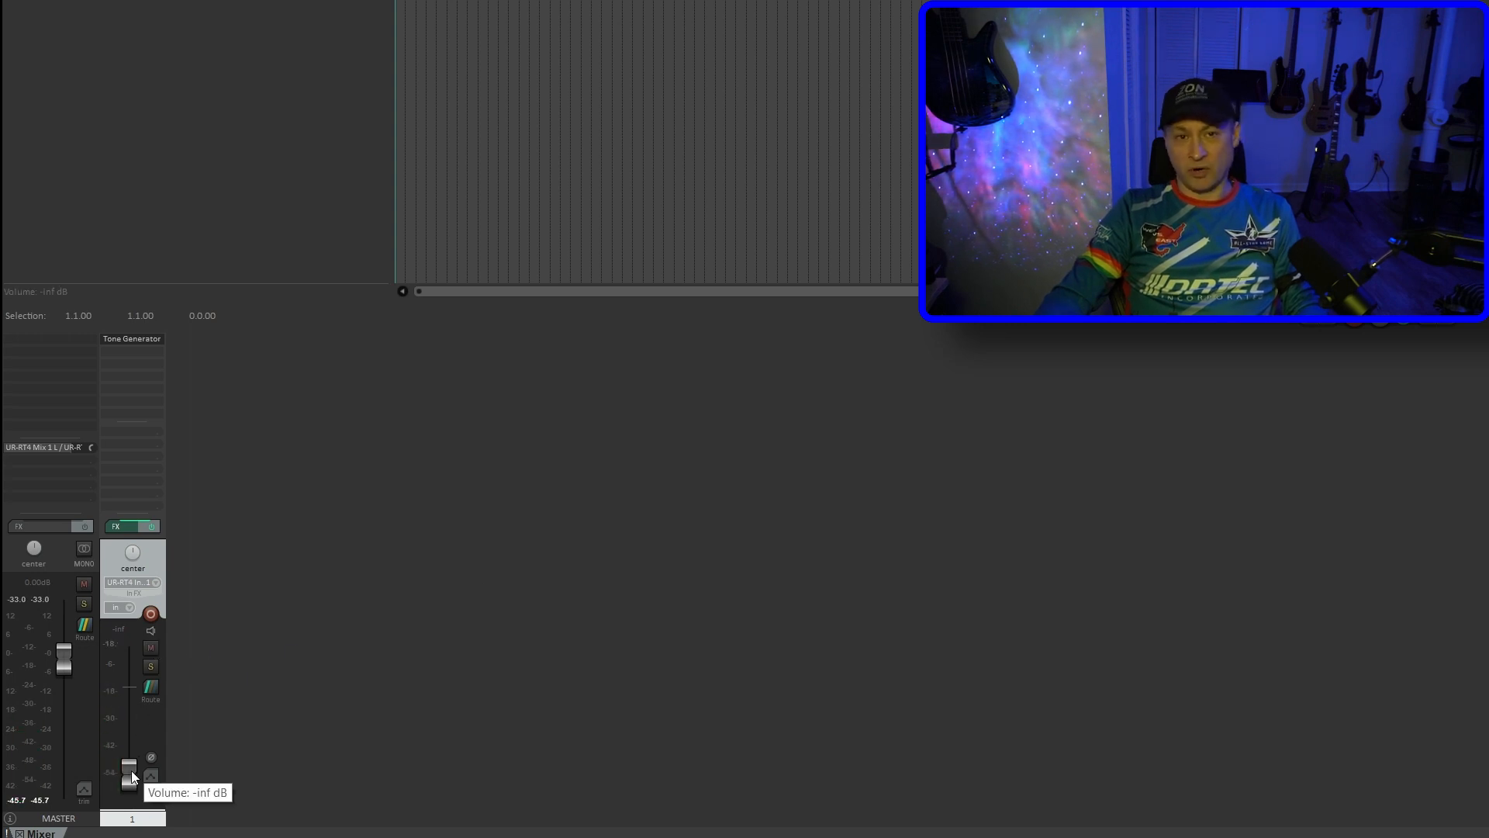
{"action": "mouse_move", "coordinate": [132, 773]}
{"action": "left_mouse_down"}
{"action": "mouse_move", "coordinate": [117, 695]}
{"action": "mouse_move", "coordinate": [119, 788]}
{"action": "left_mouse_up"}
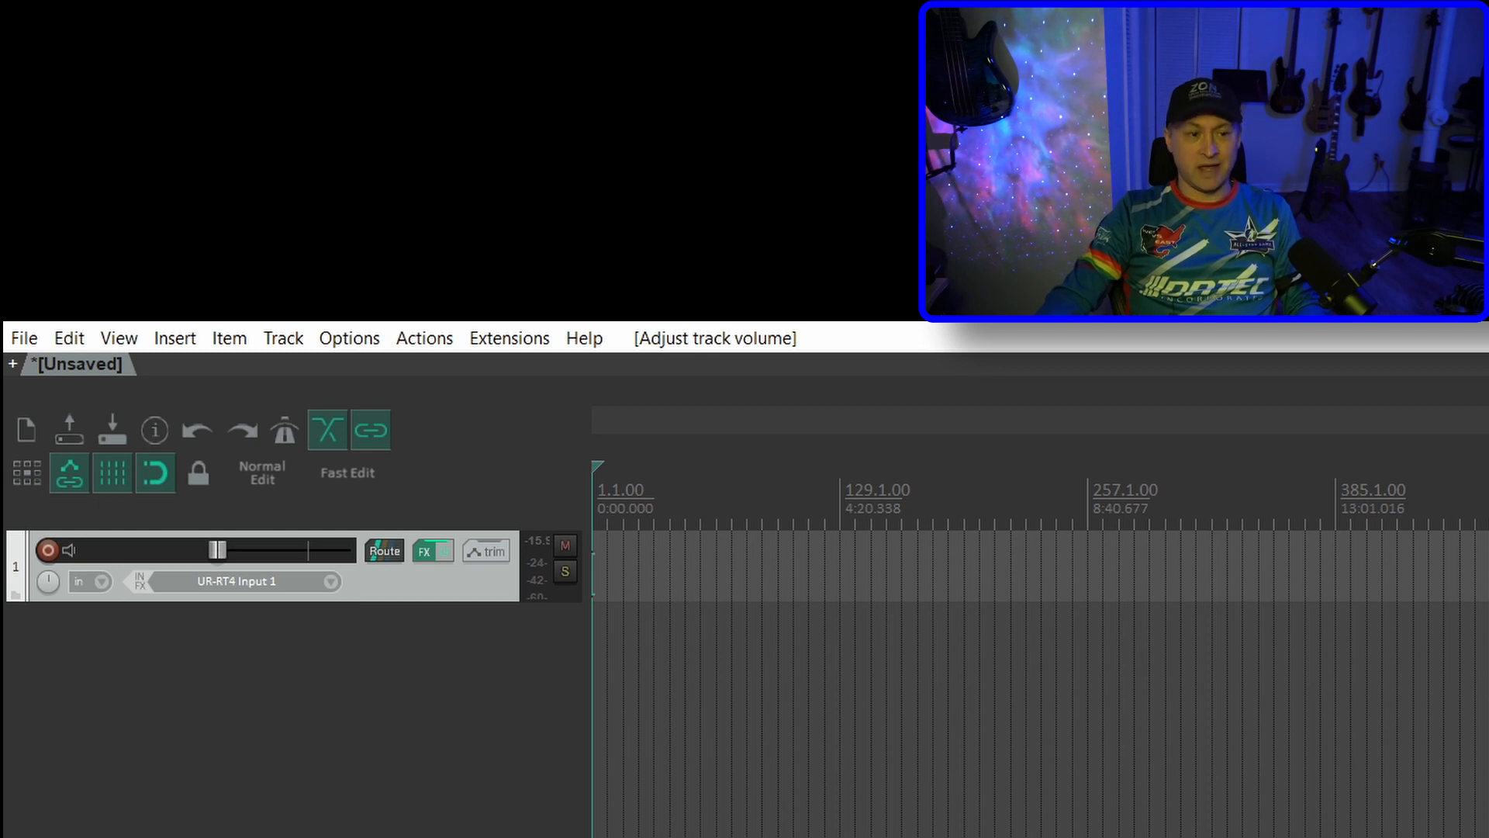
Add a marker at the project start and switch the ruler's time unit to Minutes:Seconds.
{"action": "key", "text": "m"}
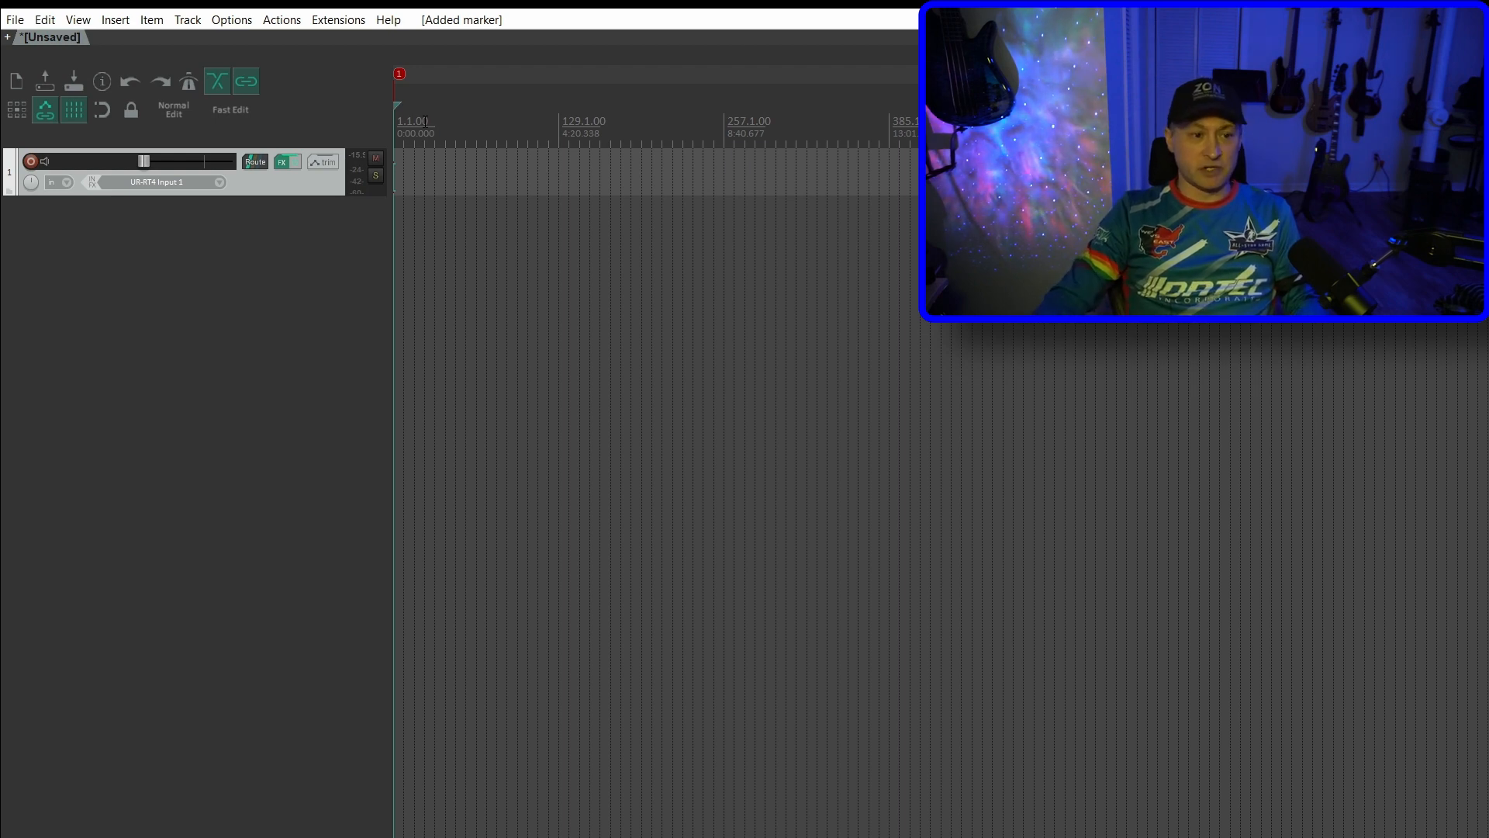
{"action": "right_click", "coordinate": [425, 121]}
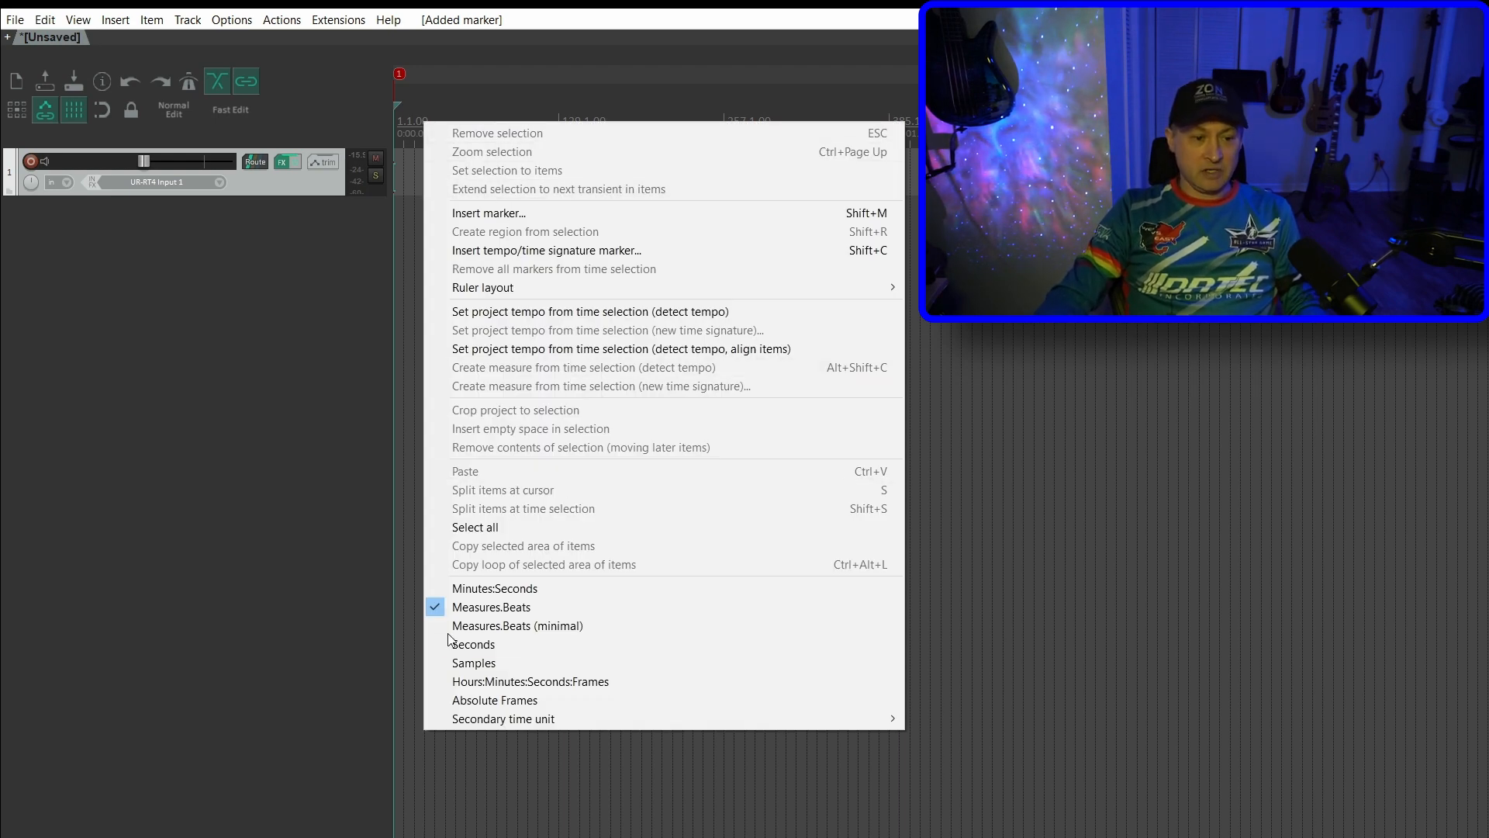
{"action": "left_click", "coordinate": [469, 590]}
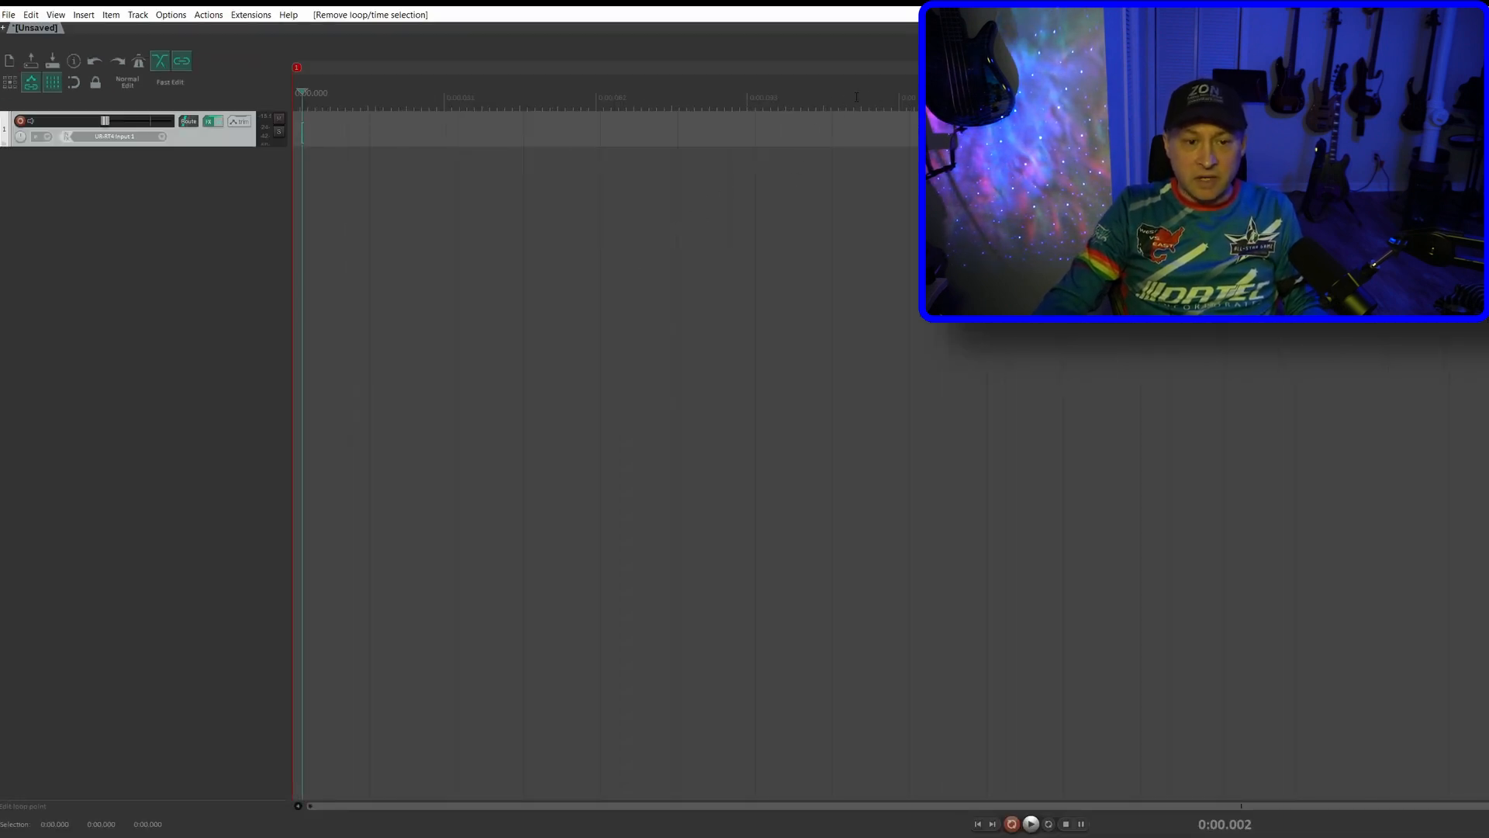
Add a second marker at 0:00.120 and make a time selection between the two markers.
{"action": "left_click", "coordinate": [892, 101]}
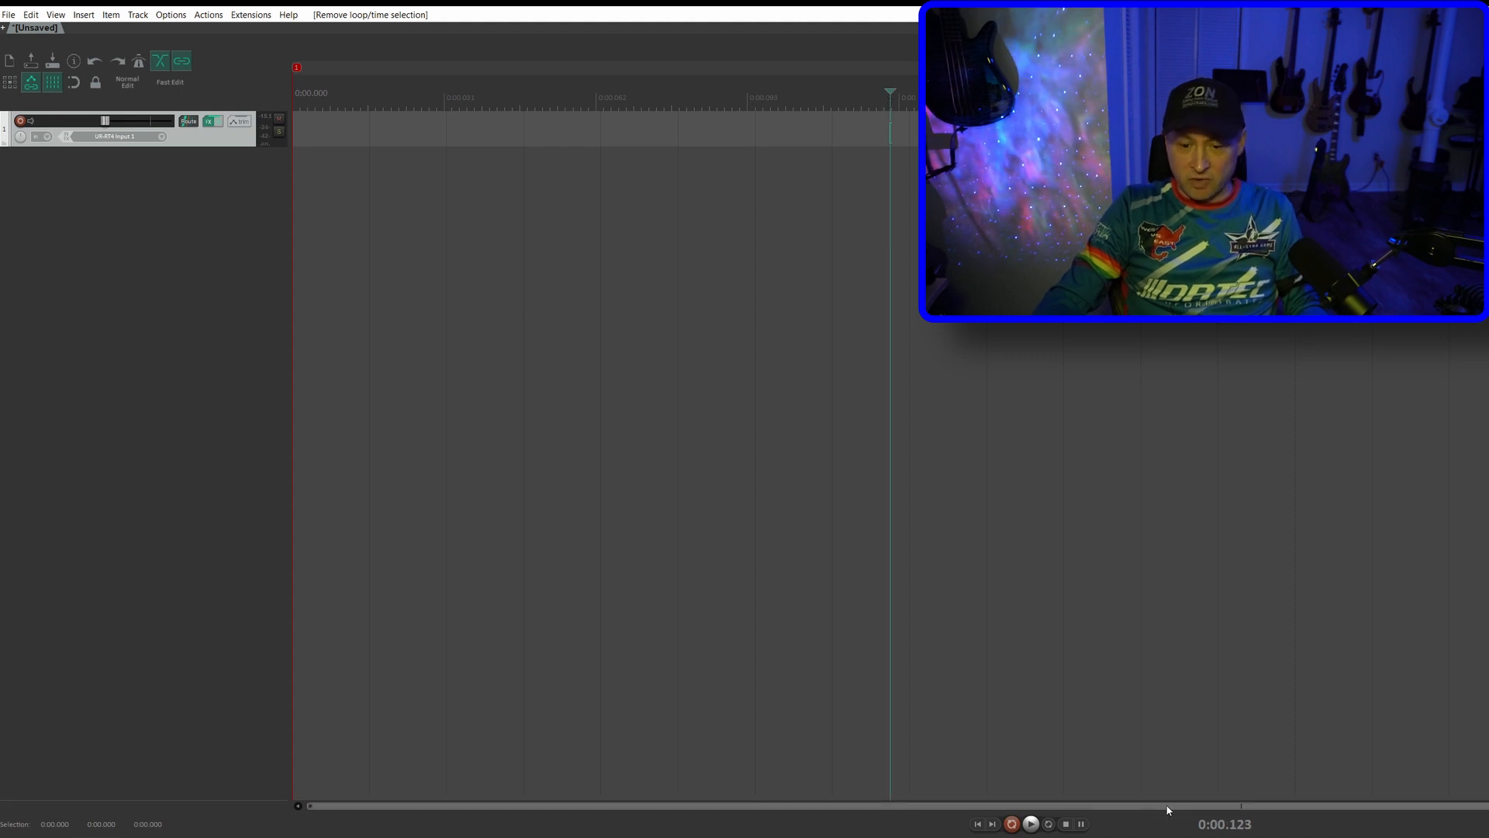
{"action": "left_click", "coordinate": [1242, 755]}
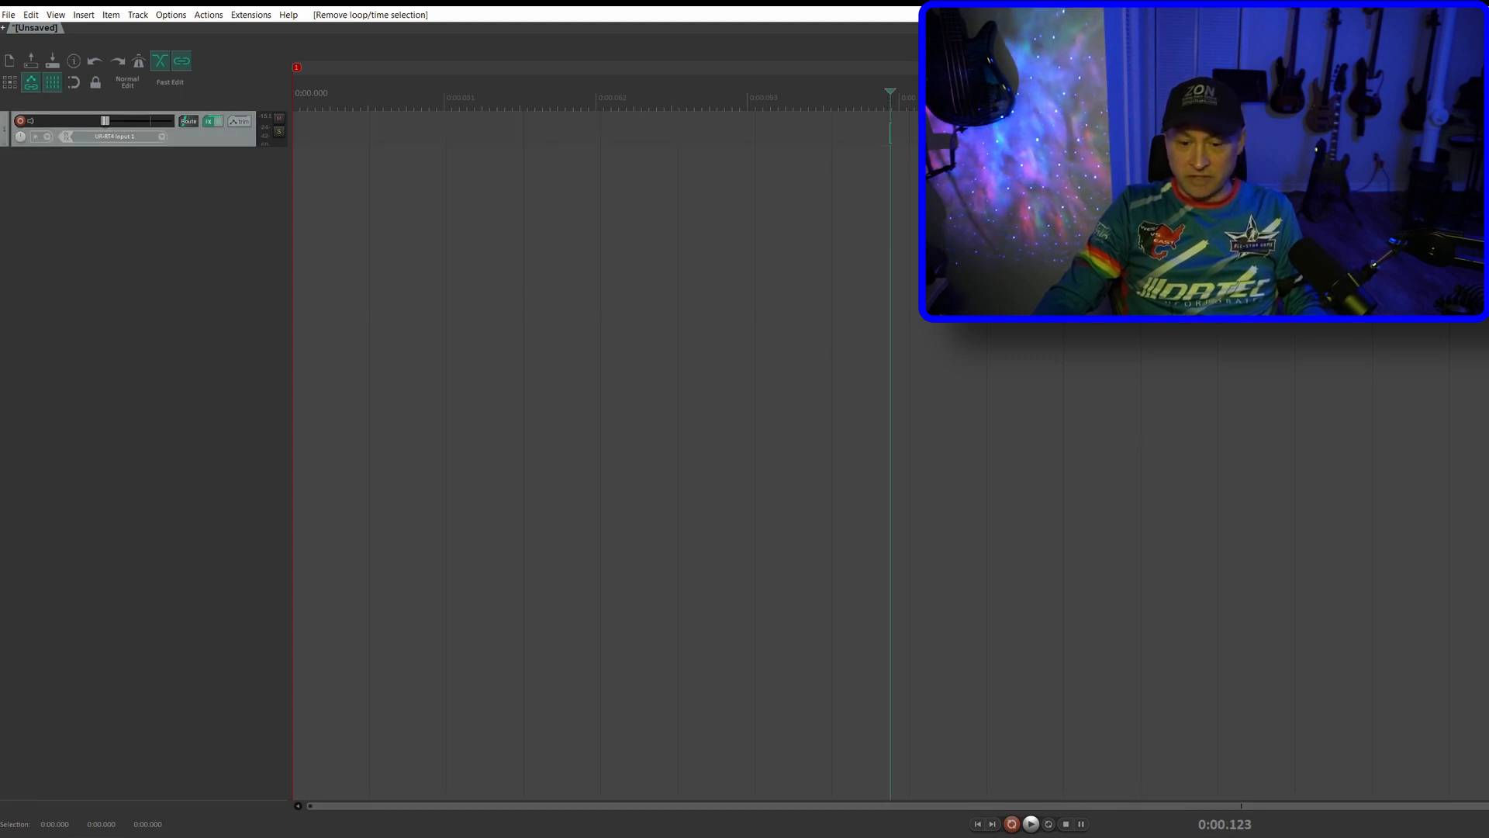
{"action": "left_click", "coordinate": [882, 92]}
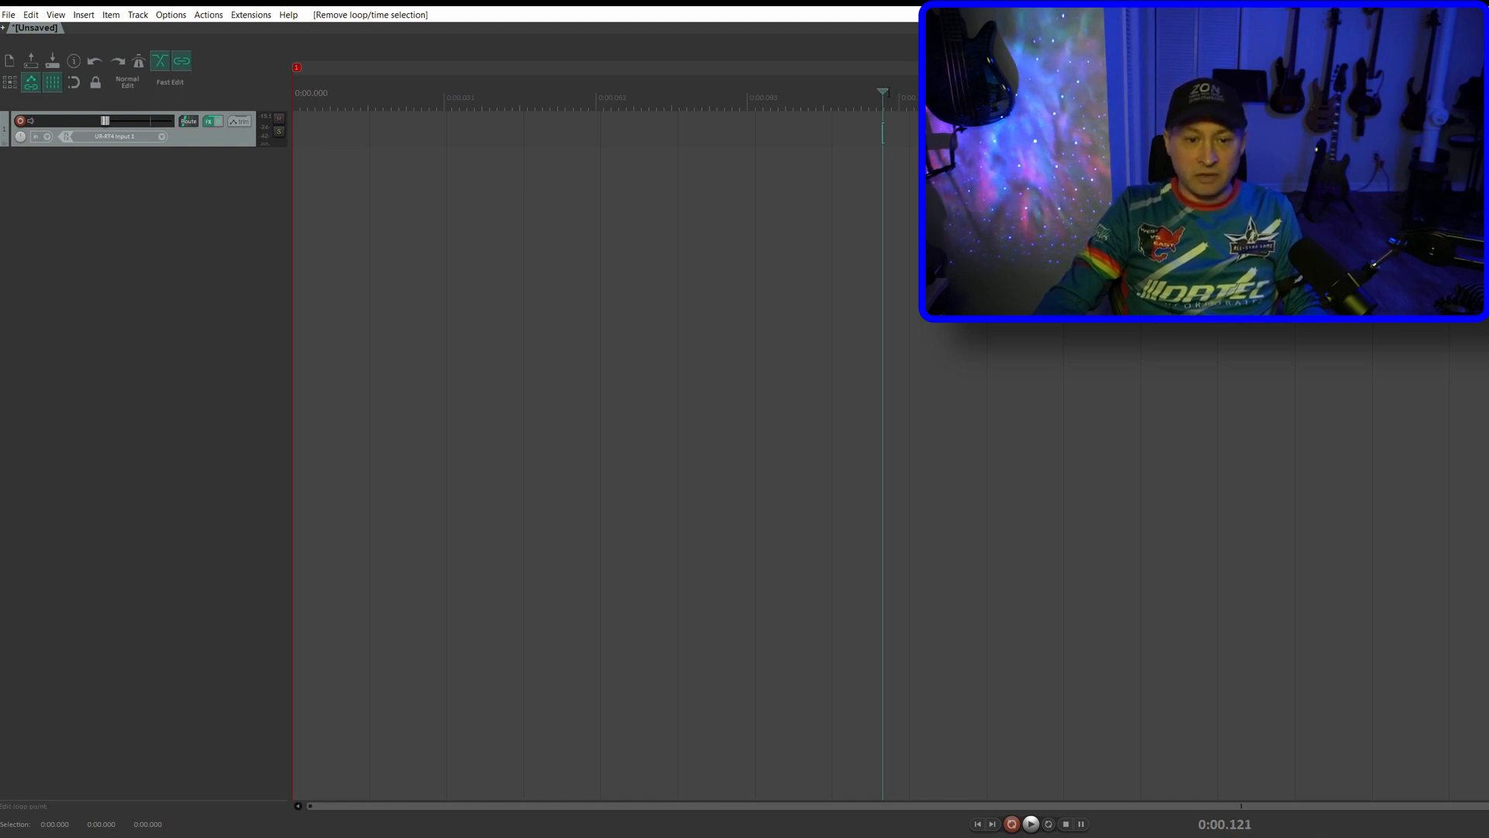
{"action": "left_click_drag", "start_coordinate": [882, 93], "coordinate": [877, 92]}
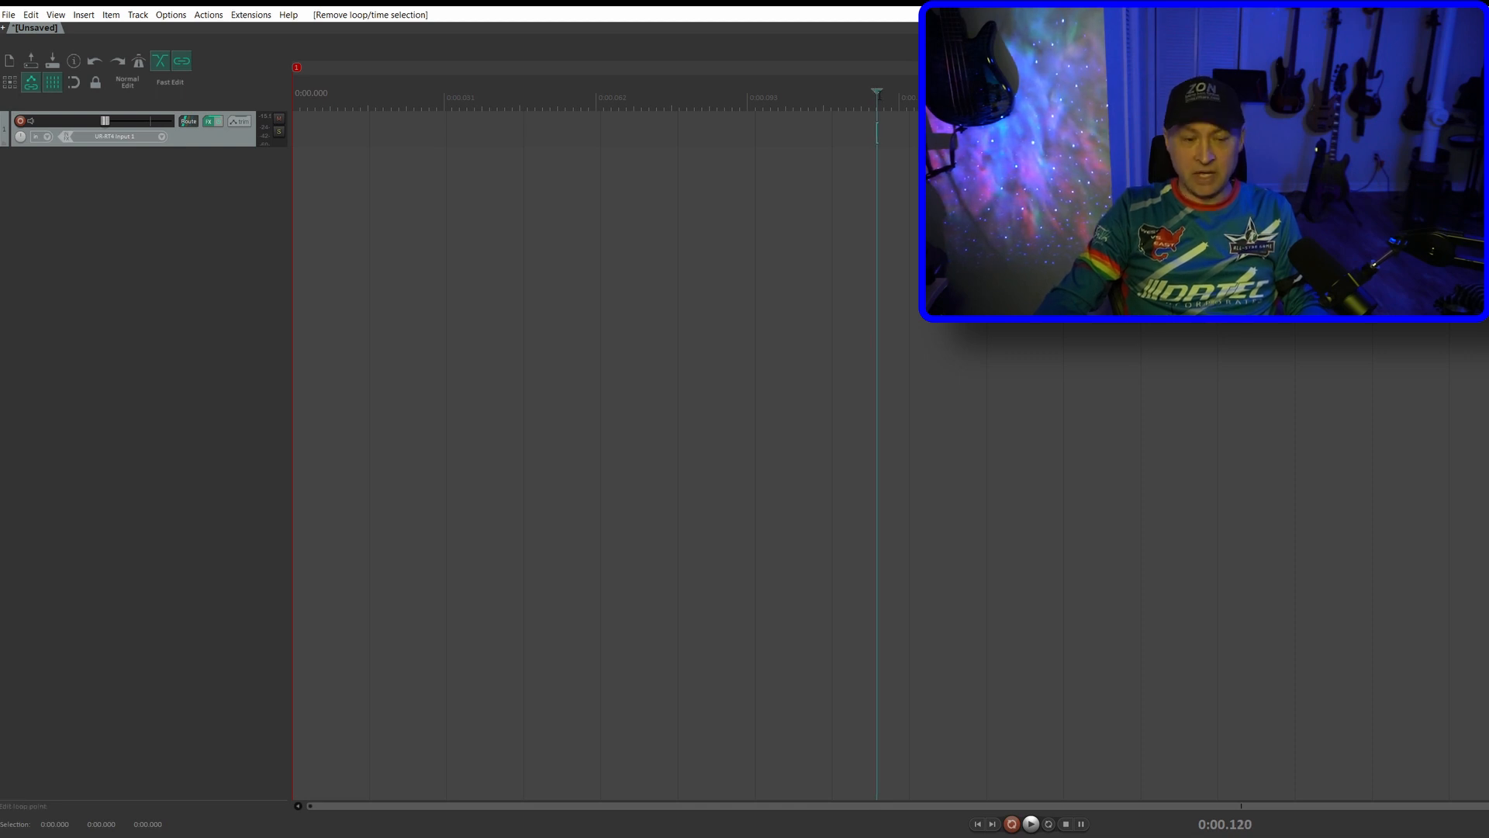
{"action": "key", "text": "m"}
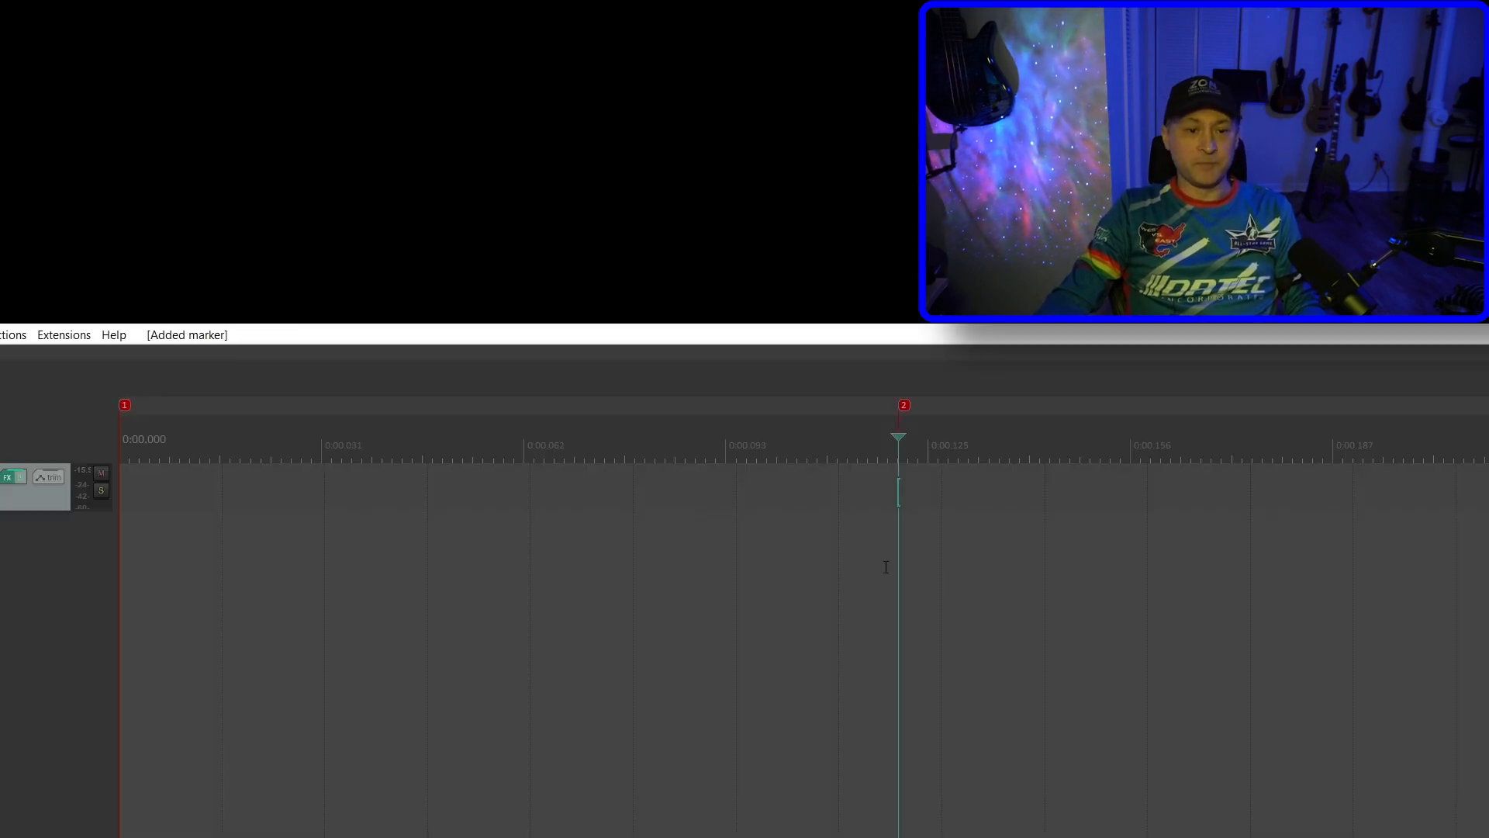
{"action": "double_click", "coordinate": [446, 434]}
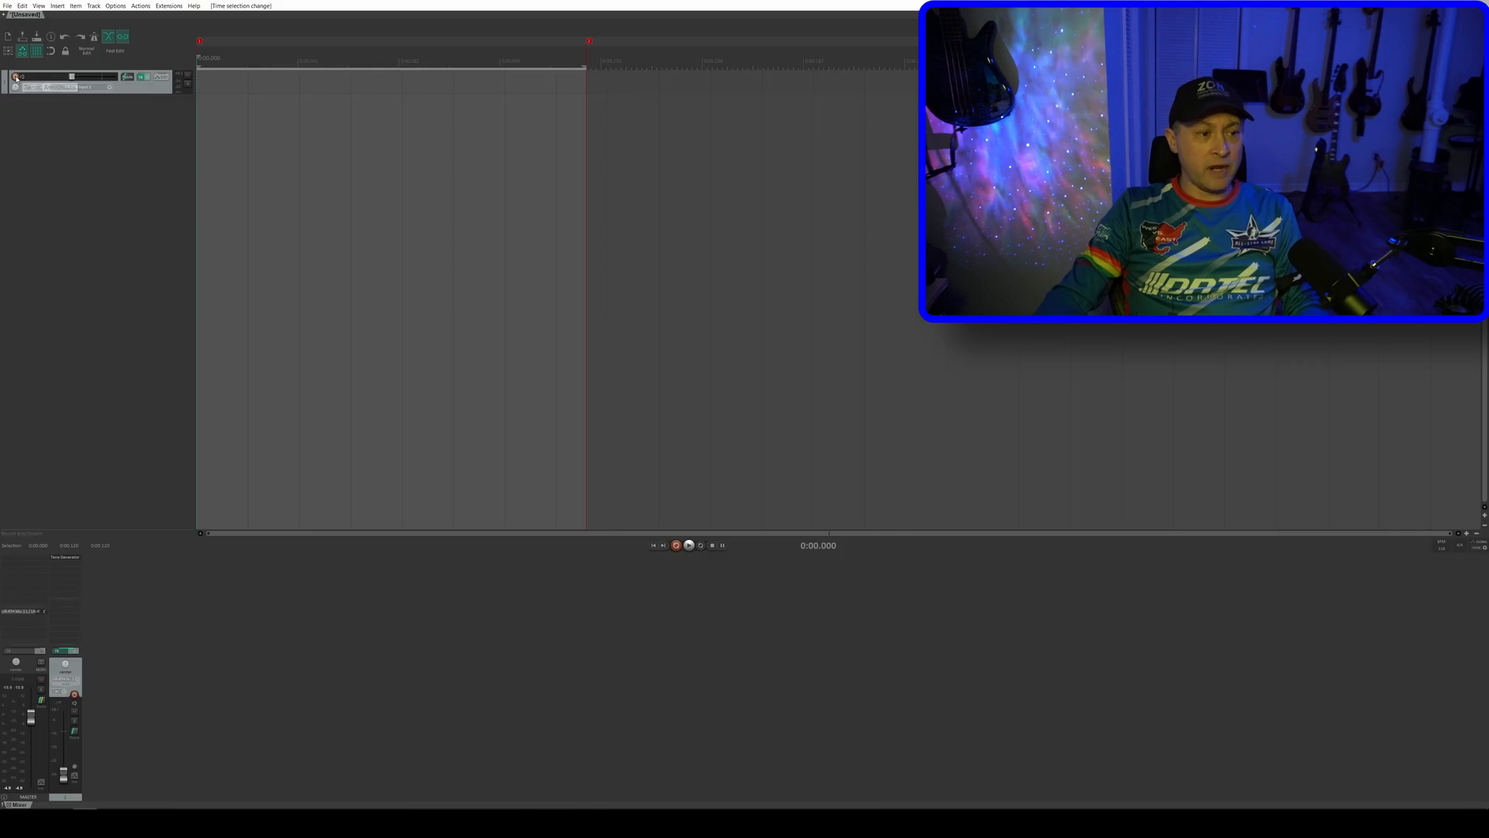
Arm track 1 for recording and set its record mode to Record: output (mono).
{"action": "left_click", "coordinate": [14, 77]}
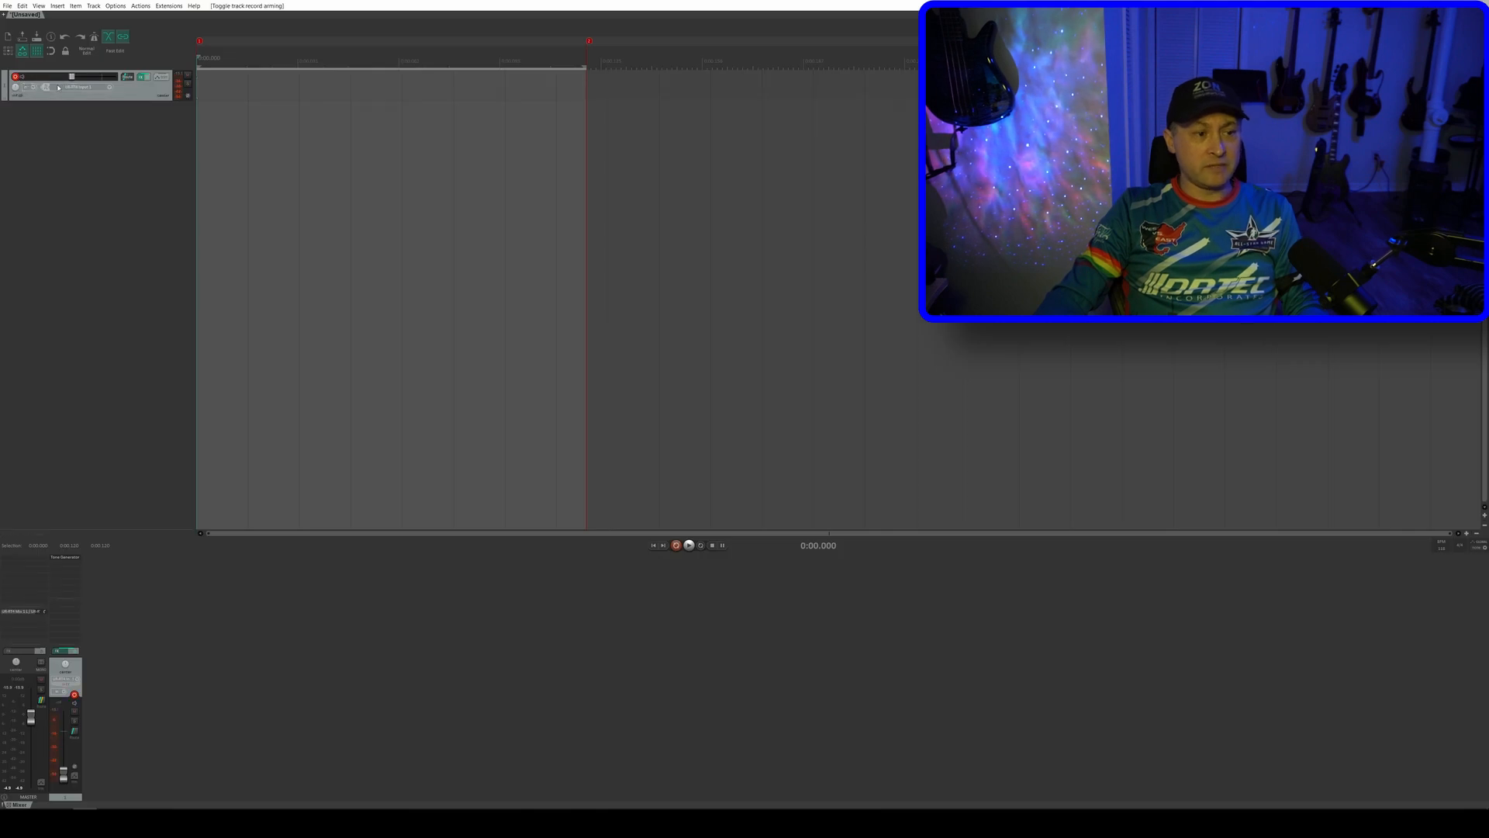
{"action": "right_click", "coordinate": [14, 77]}
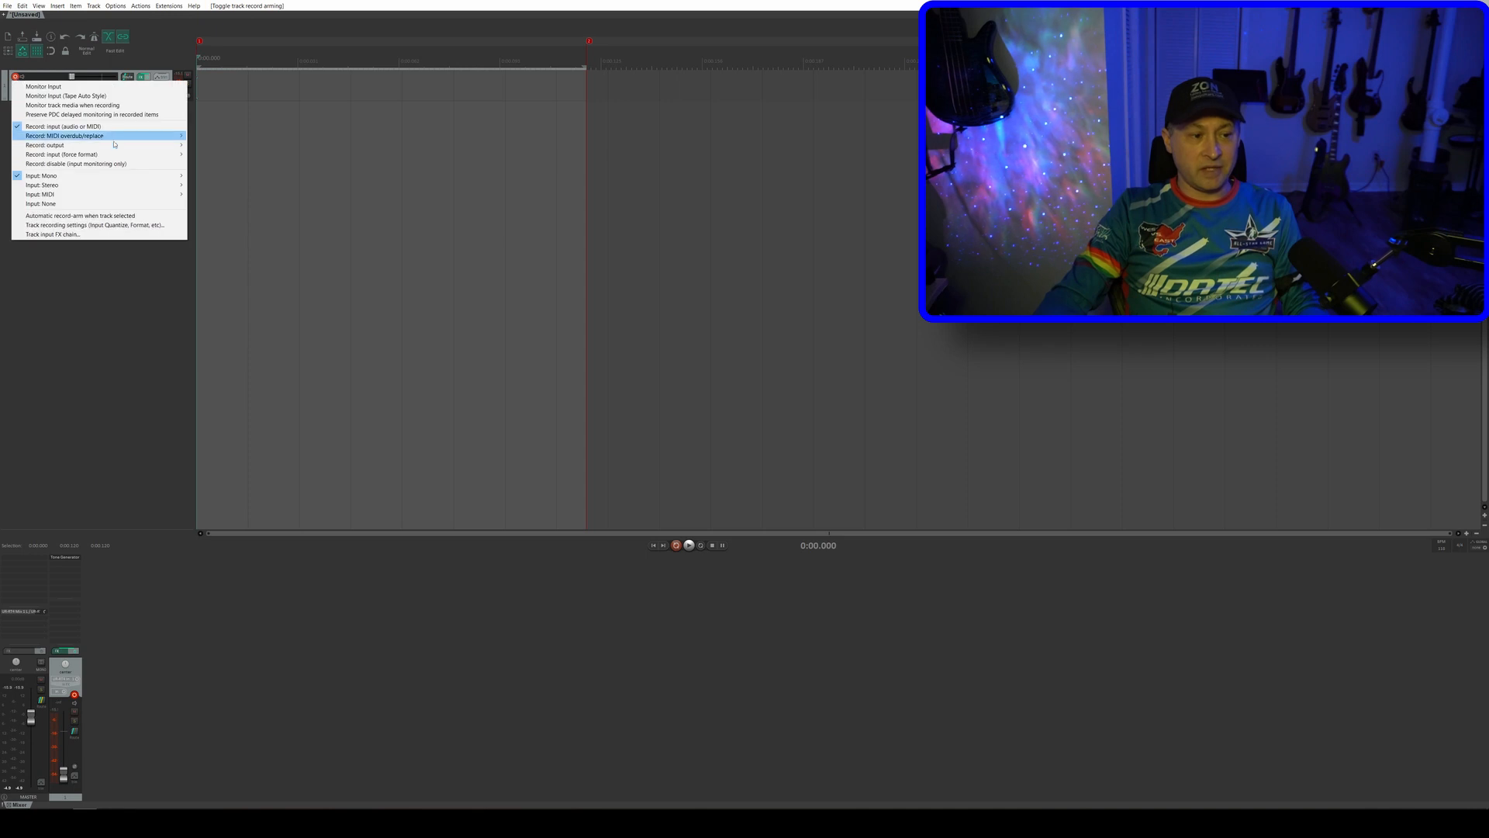
{"action": "mouse_move", "coordinate": [123, 146]}
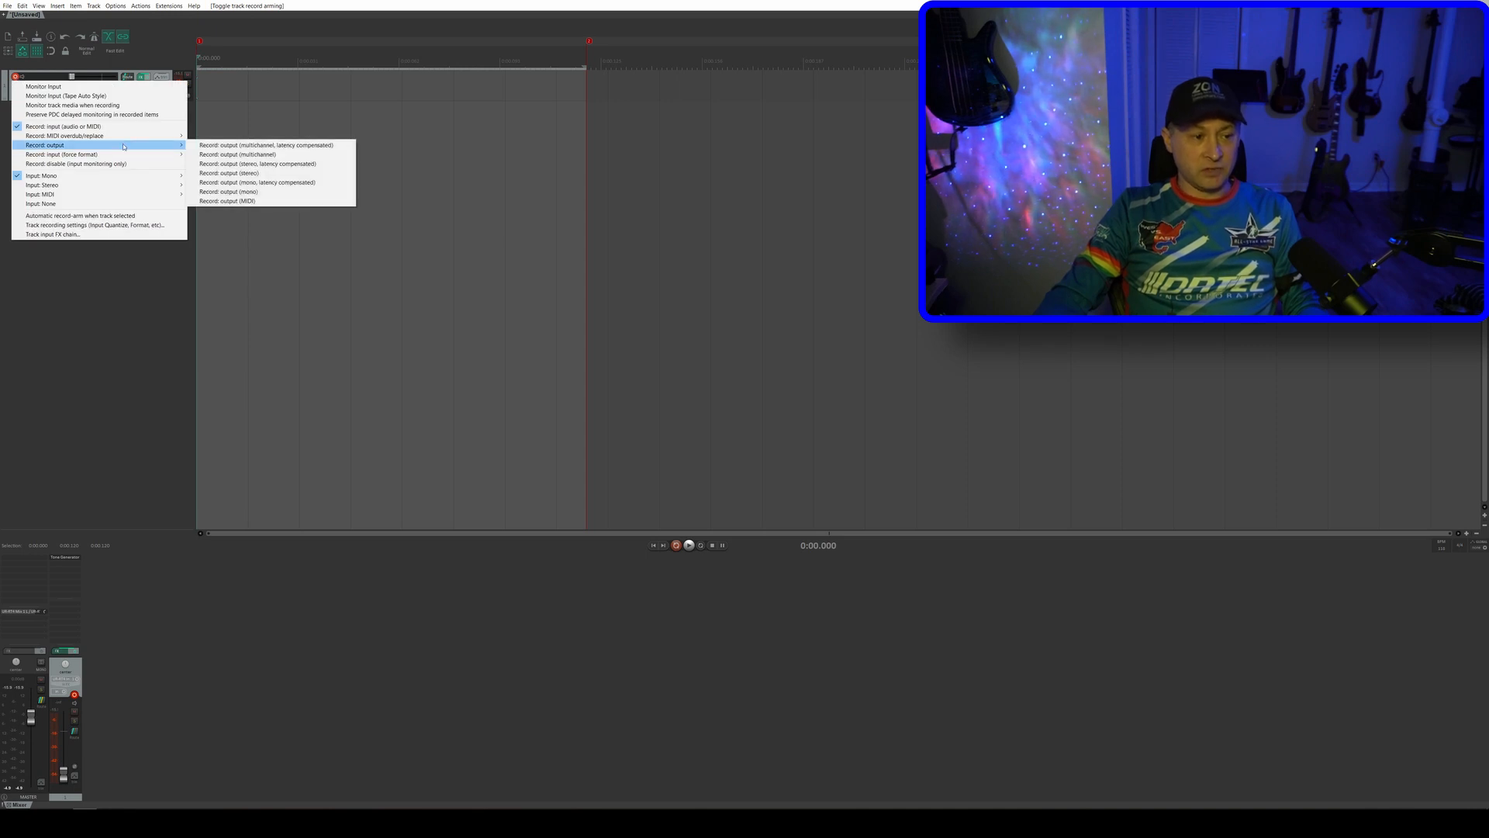
{"action": "left_click", "coordinate": [231, 192]}
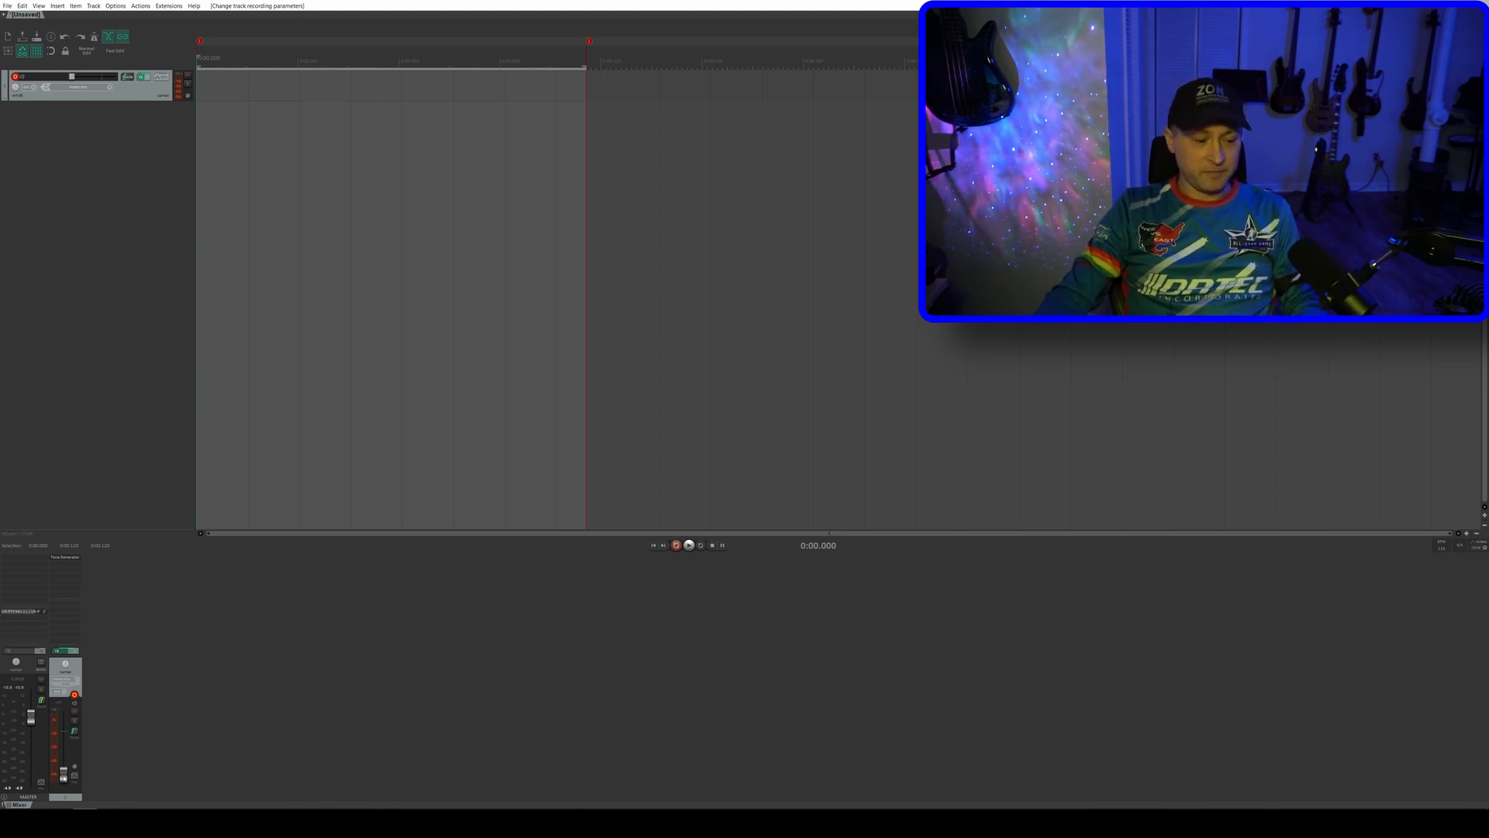
Reset track 1's volume to 0.00 dB, and record the tone across the time selection, saving the recorded file.
{"action": "double_click", "coordinate": [64, 777]}
{"action": "key", "text": "space"}
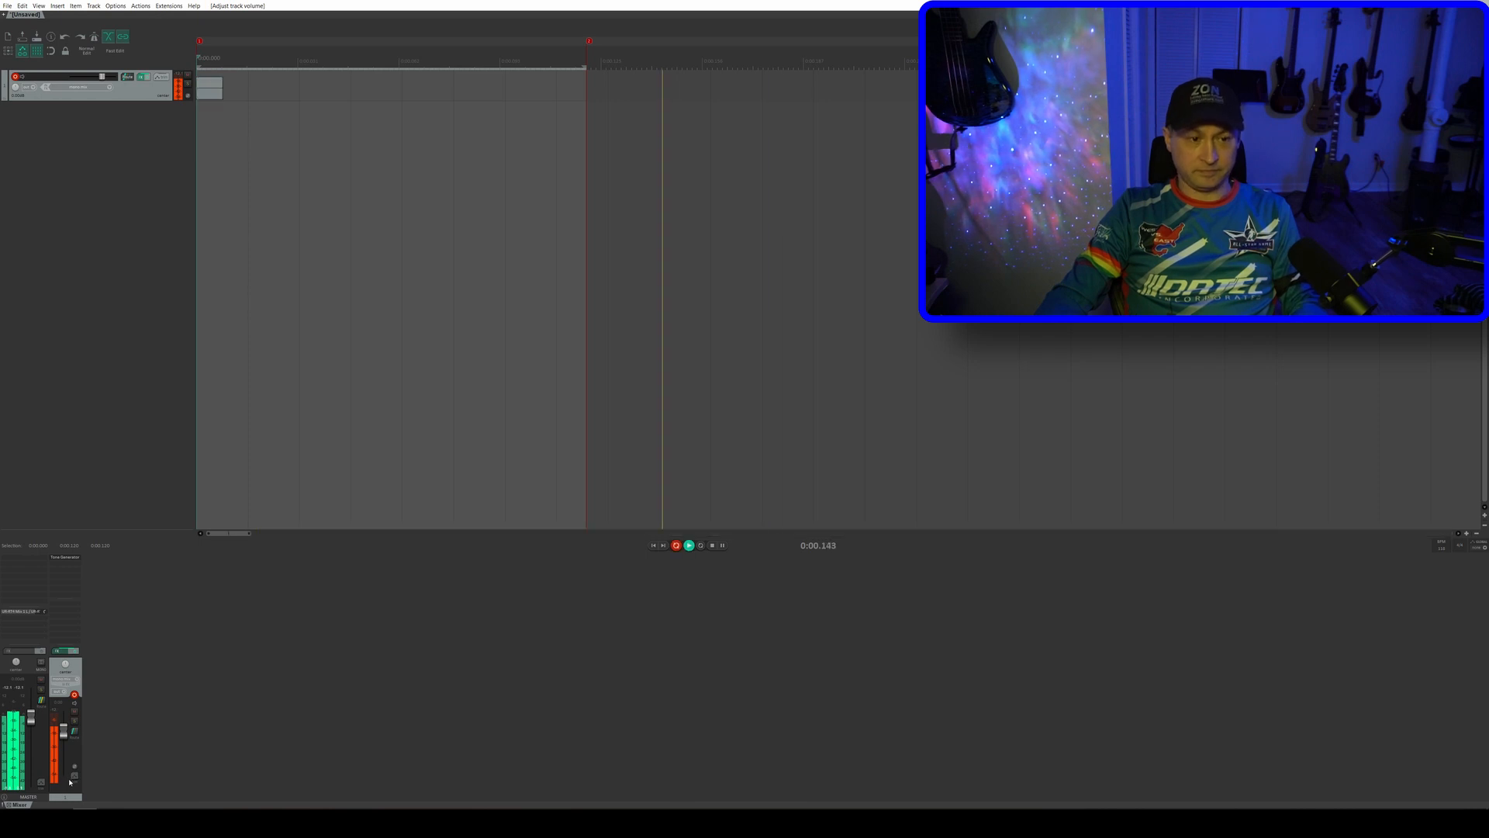
{"action": "key", "text": "space"}
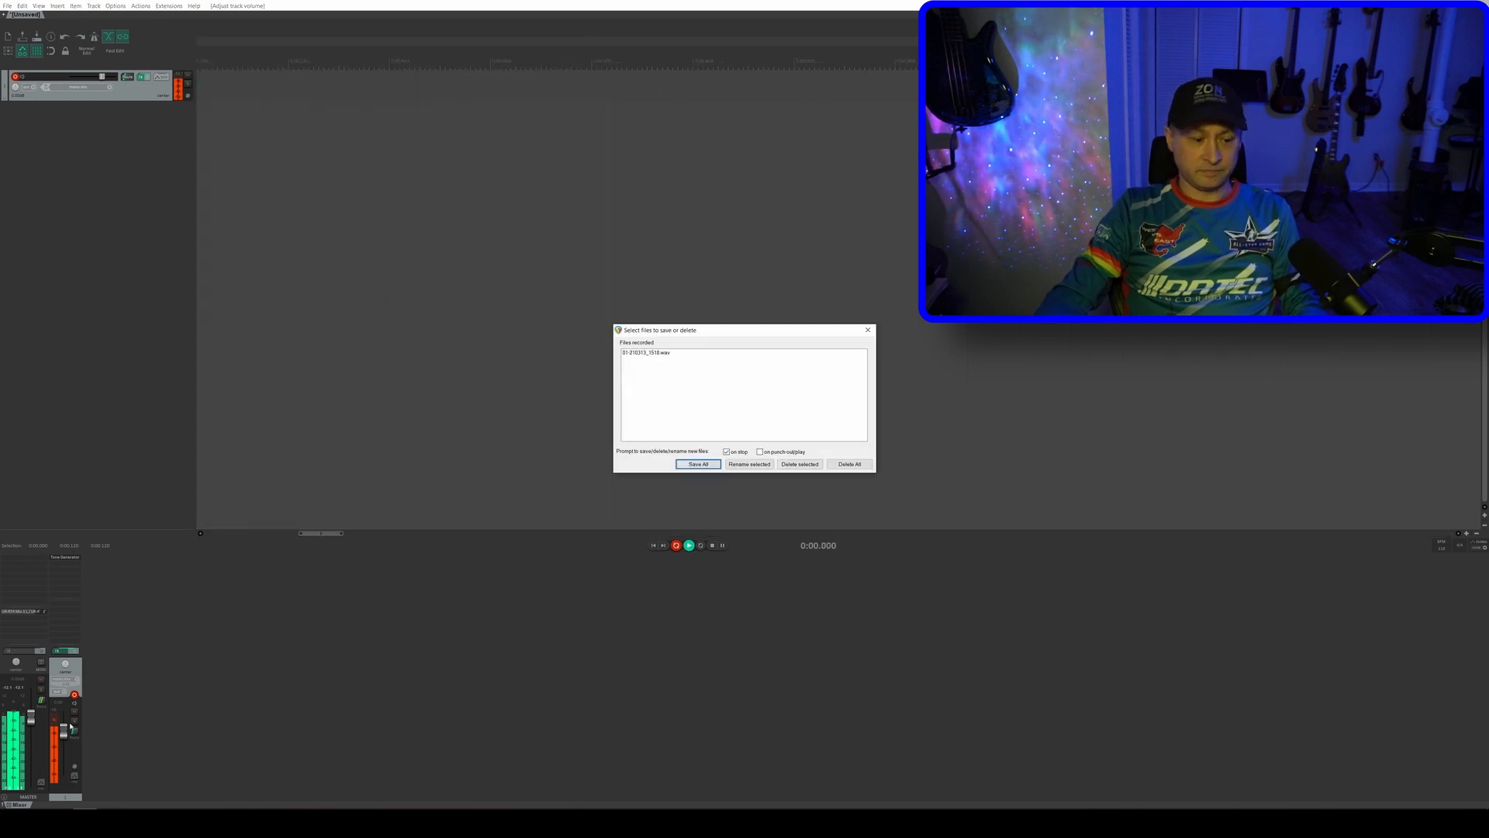
{"action": "key", "text": "Return"}
Mute track 1 and examine the recorded tone's waveform from the project start.
{"action": "left_click", "coordinate": [75, 711]}
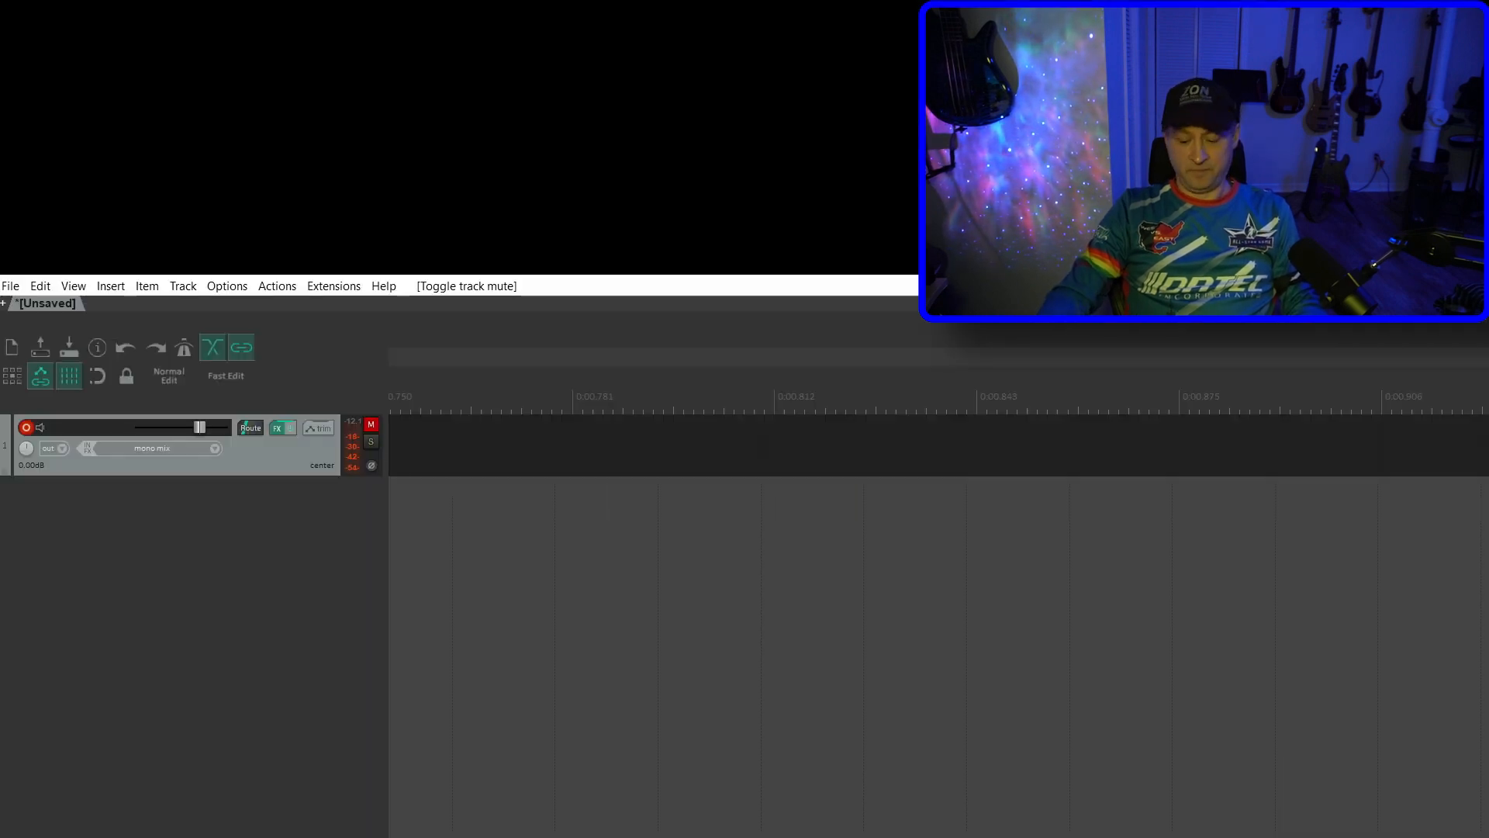
{"action": "key", "text": "Home"}
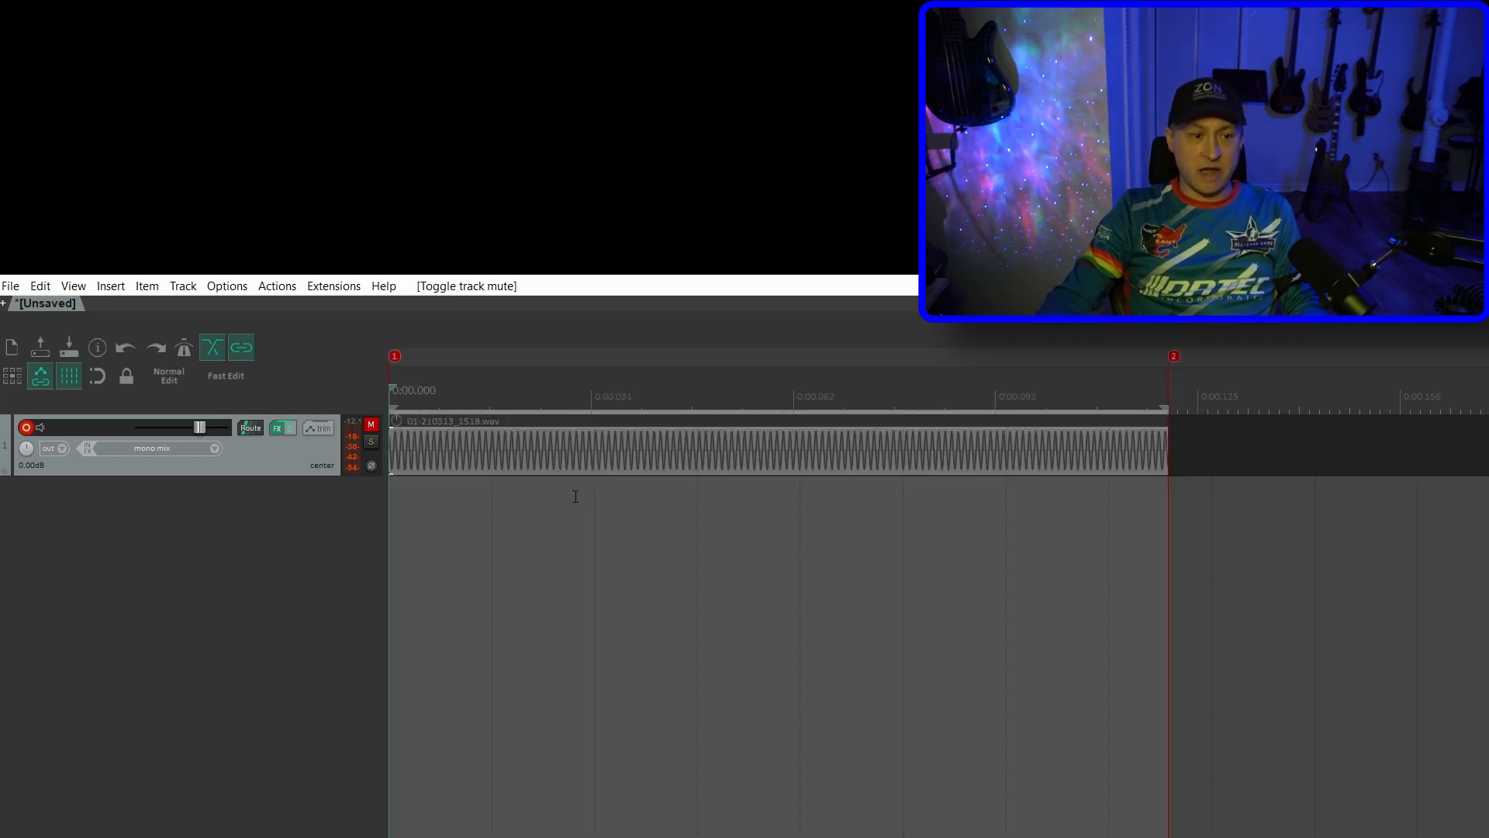
{"action": "scroll", "coordinate": [1009, 539], "scroll_direction": "up", "scroll_amount": 4}
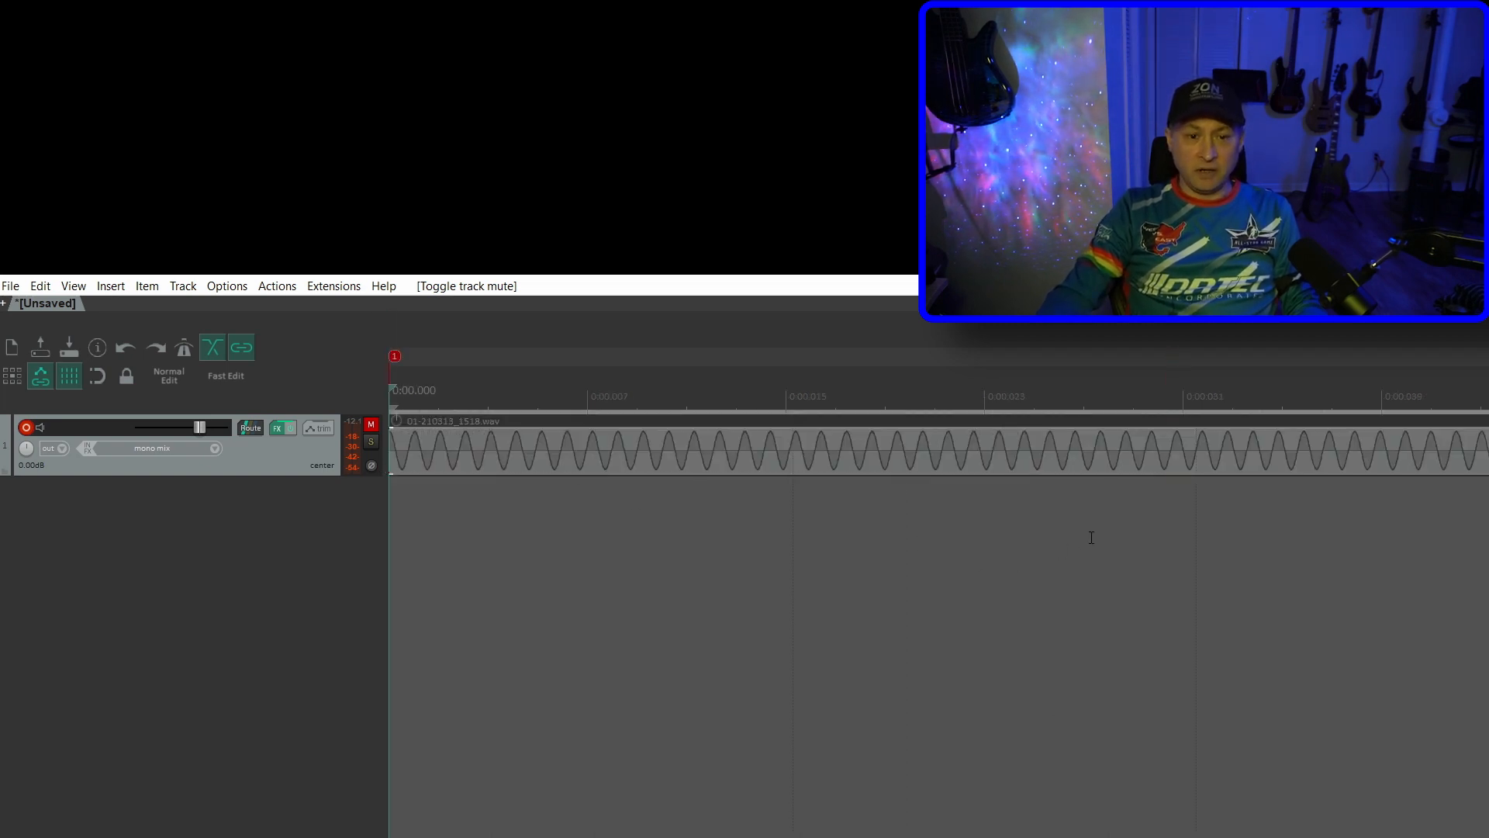
{"action": "scroll", "coordinate": [1130, 466], "scroll_direction": "down", "scroll_amount": 5}
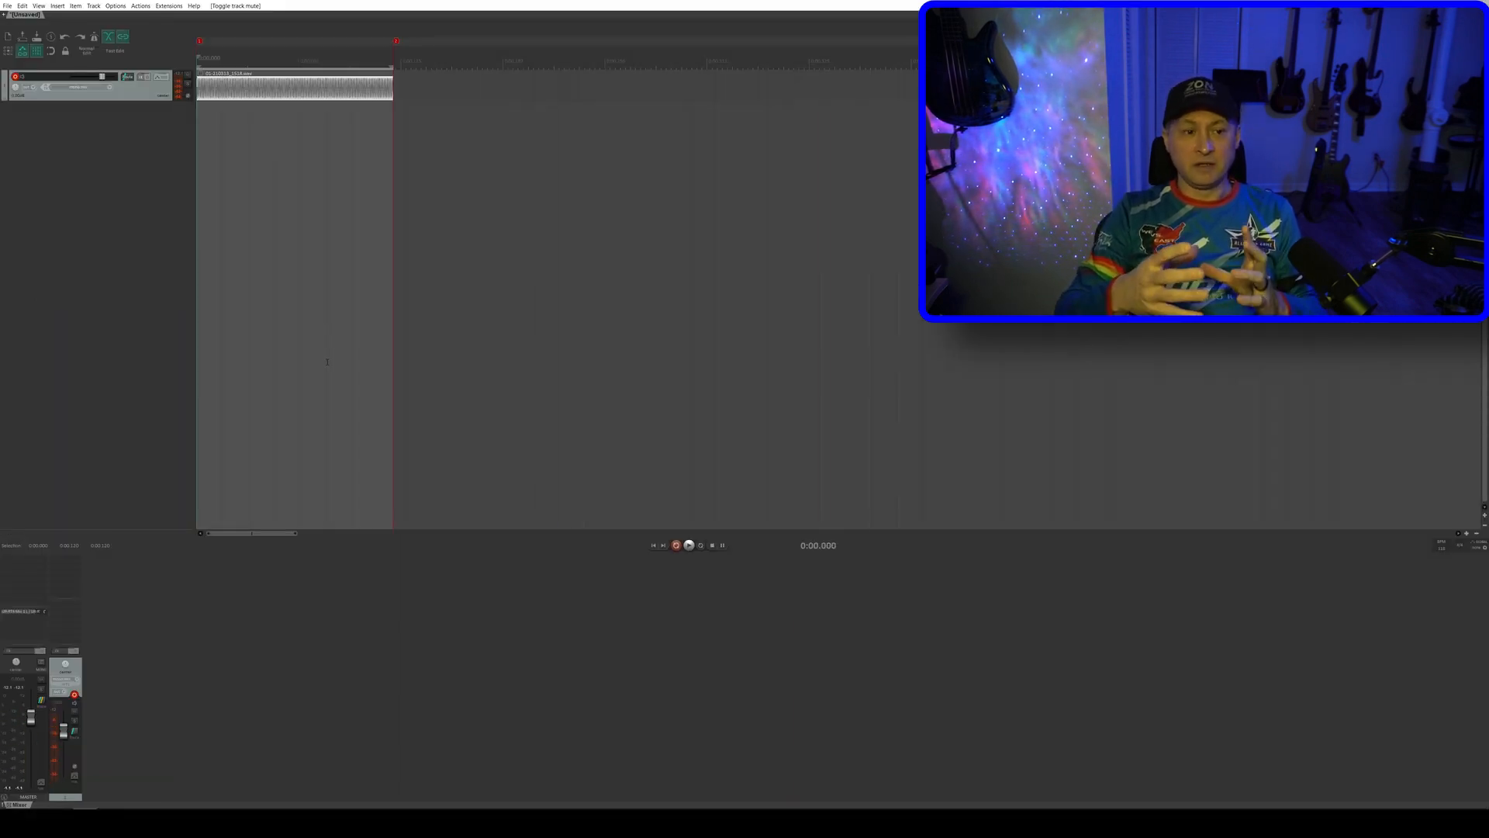
Clear the time selection and set the project render's output directory to D:\Videos with the file name BEEP.
{"action": "left_click", "coordinate": [596, 363]}
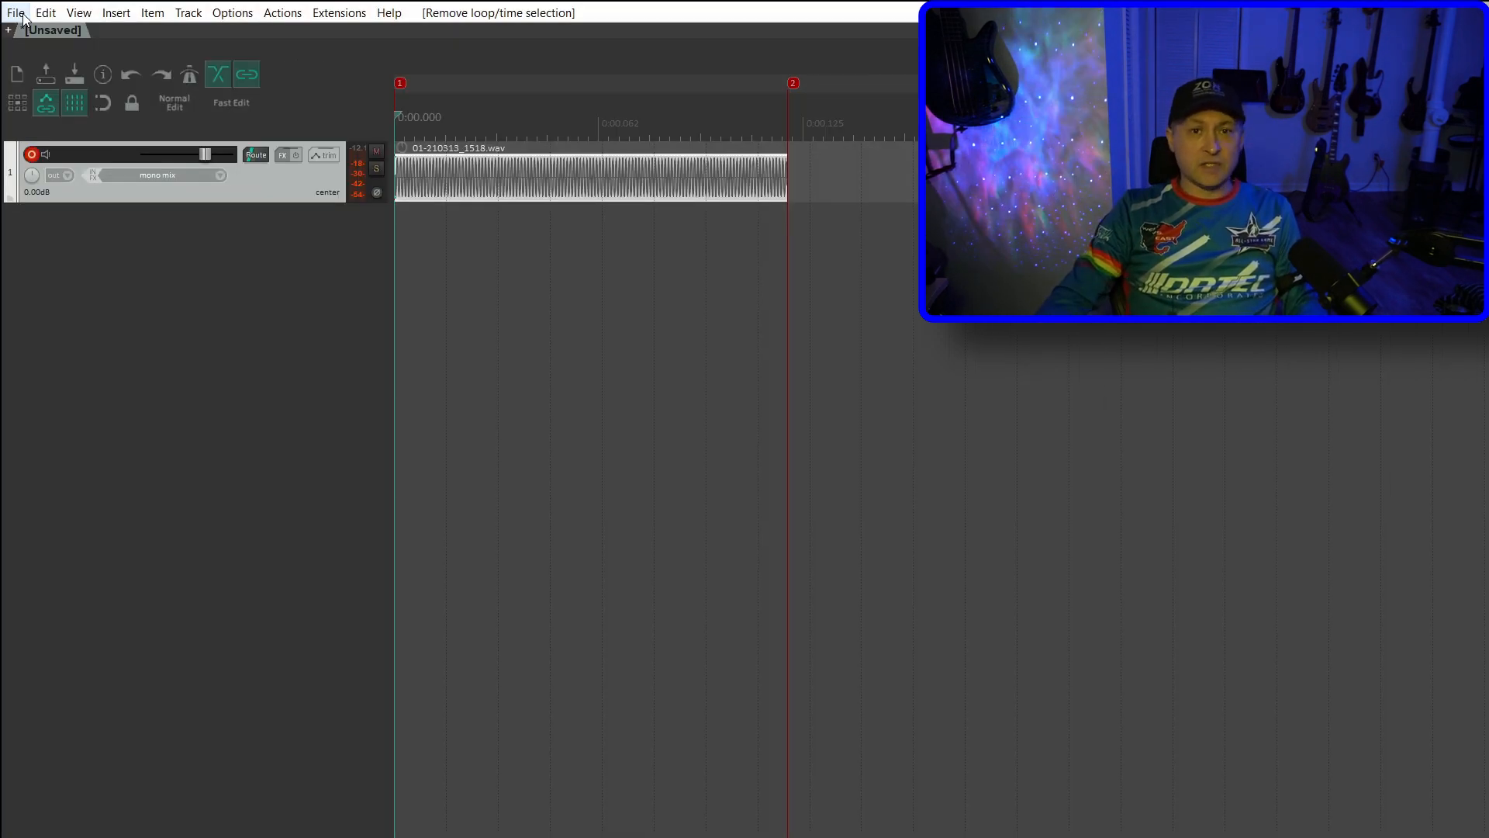
{"action": "left_click", "coordinate": [7, 5]}
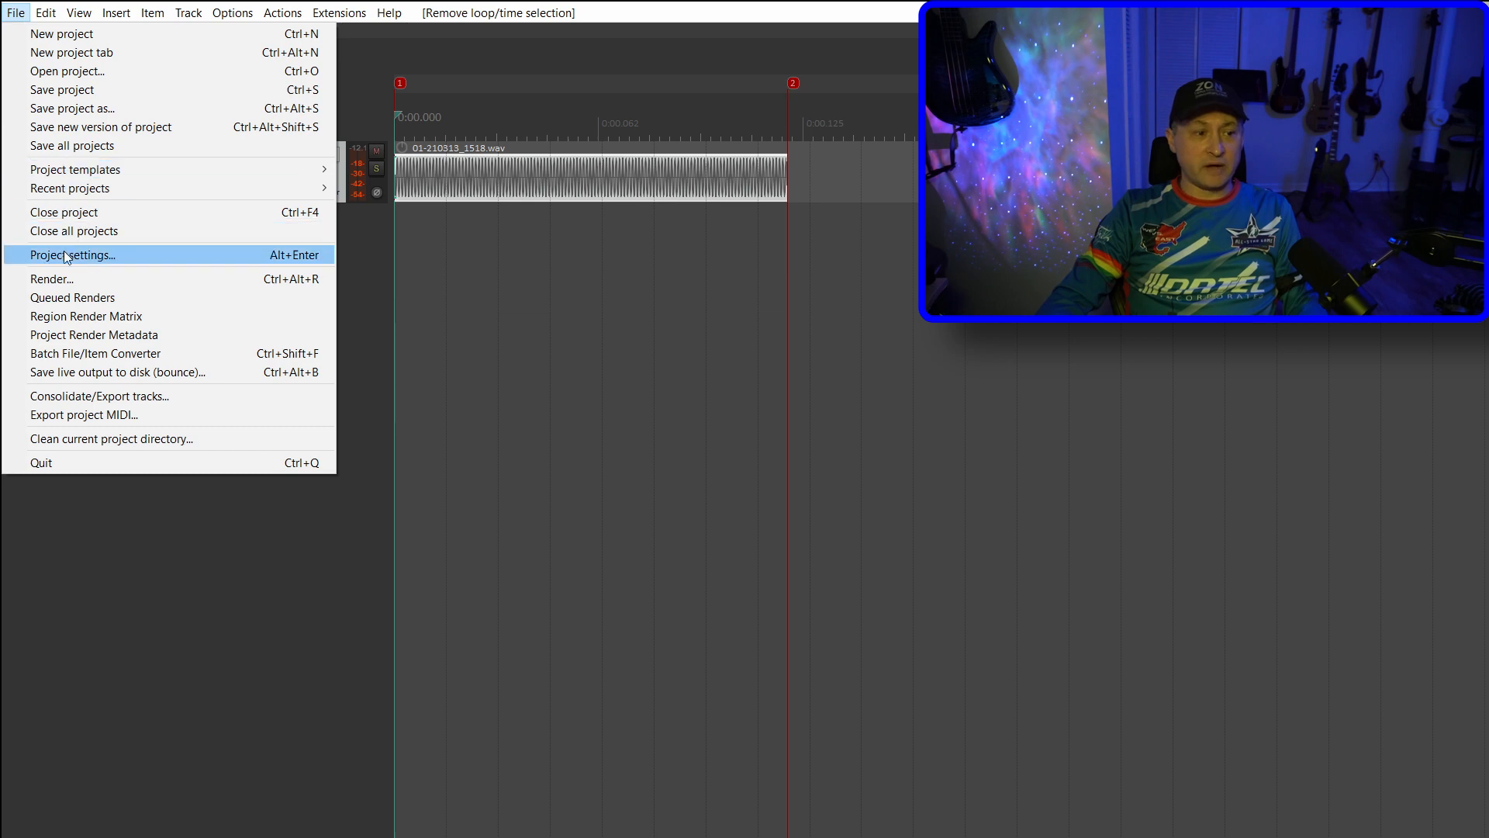
{"action": "left_click", "coordinate": [52, 279]}
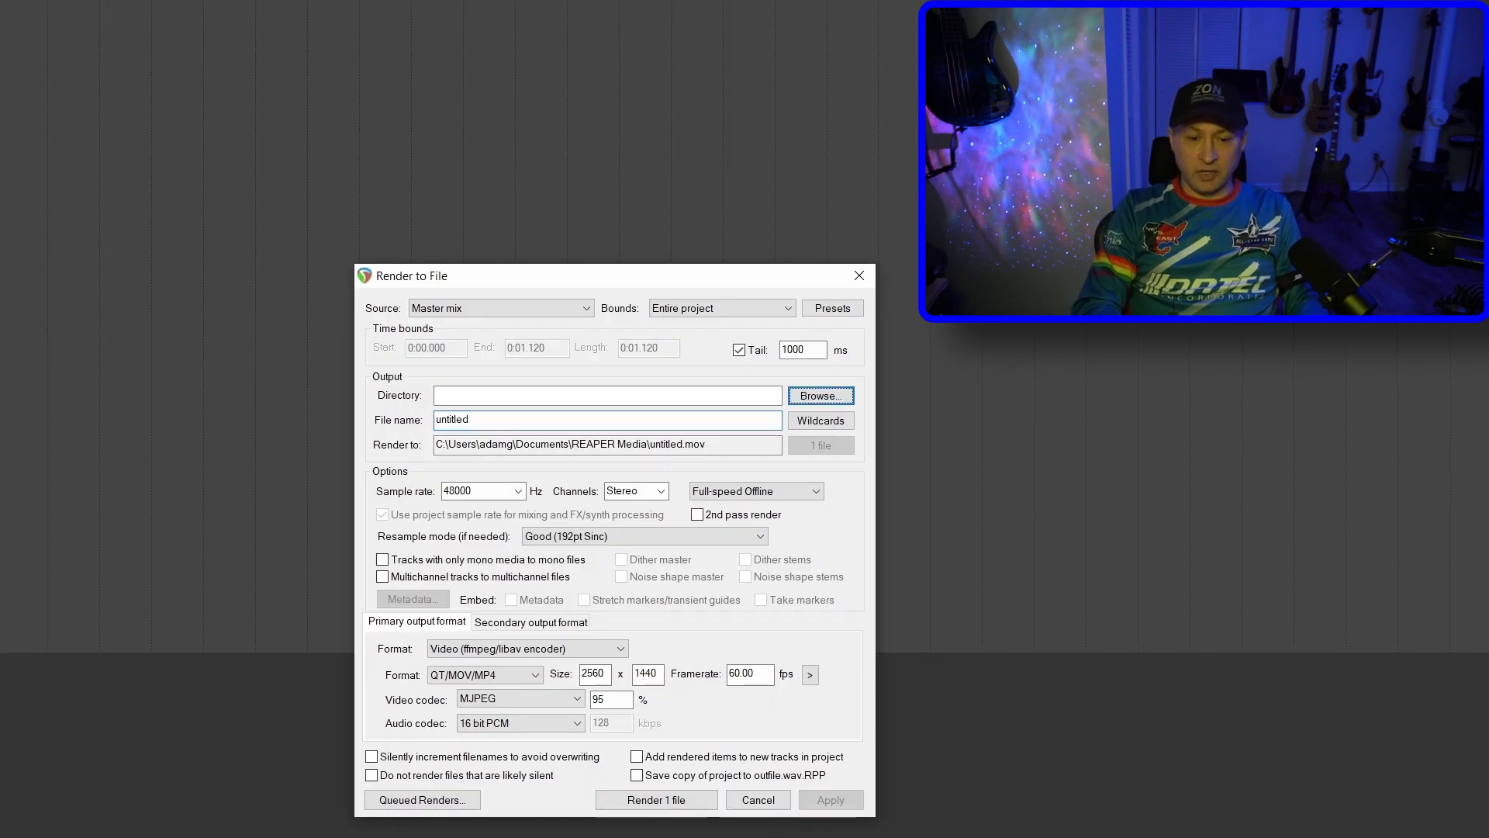
{"action": "key", "text": "shift+Tab"}
{"action": "type", "text": "D:\\Vid"}
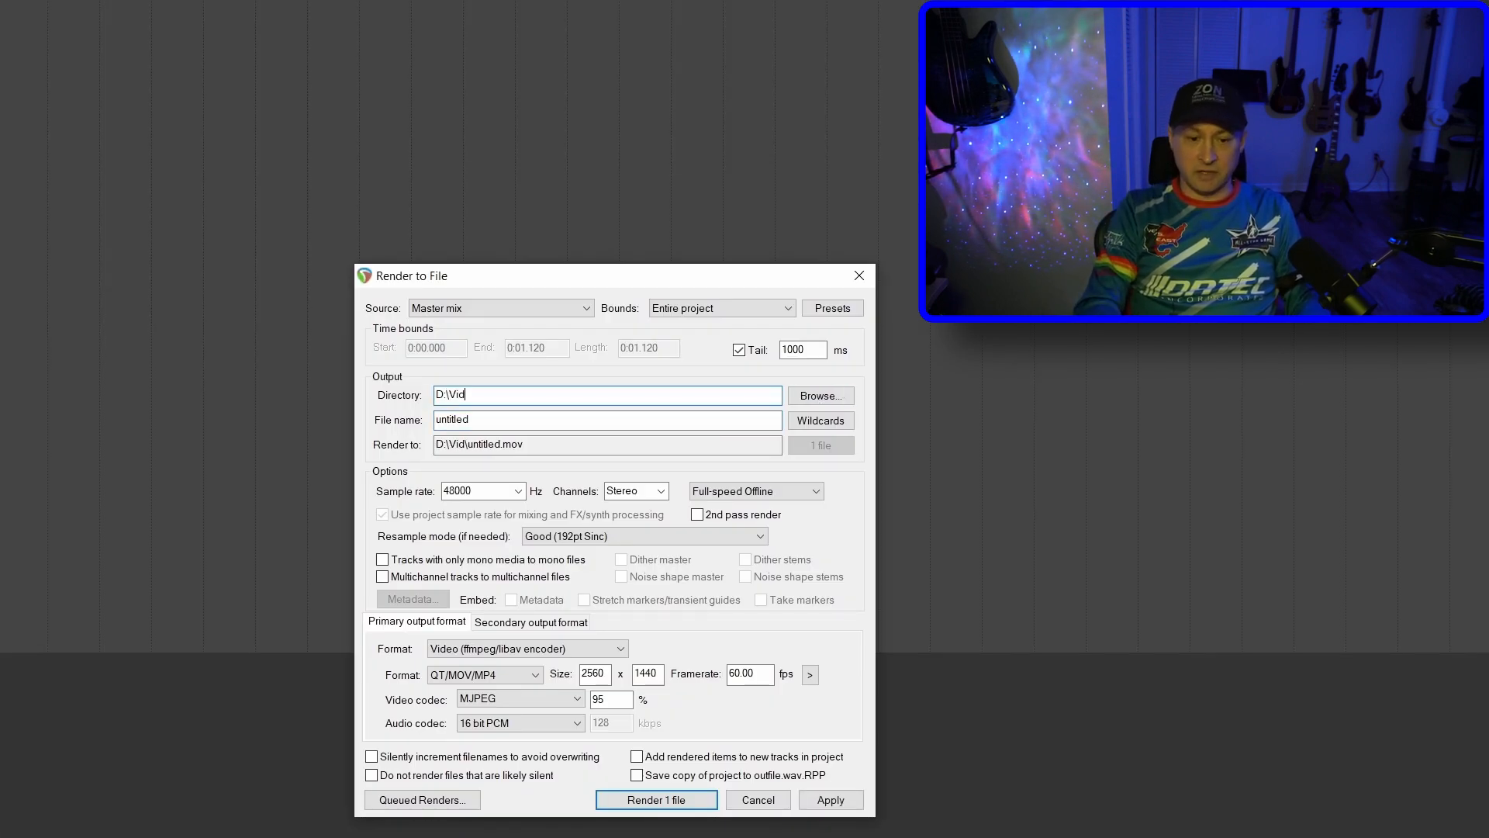
{"action": "type", "text": "eos"}
{"action": "left_click", "coordinate": [481, 416]}
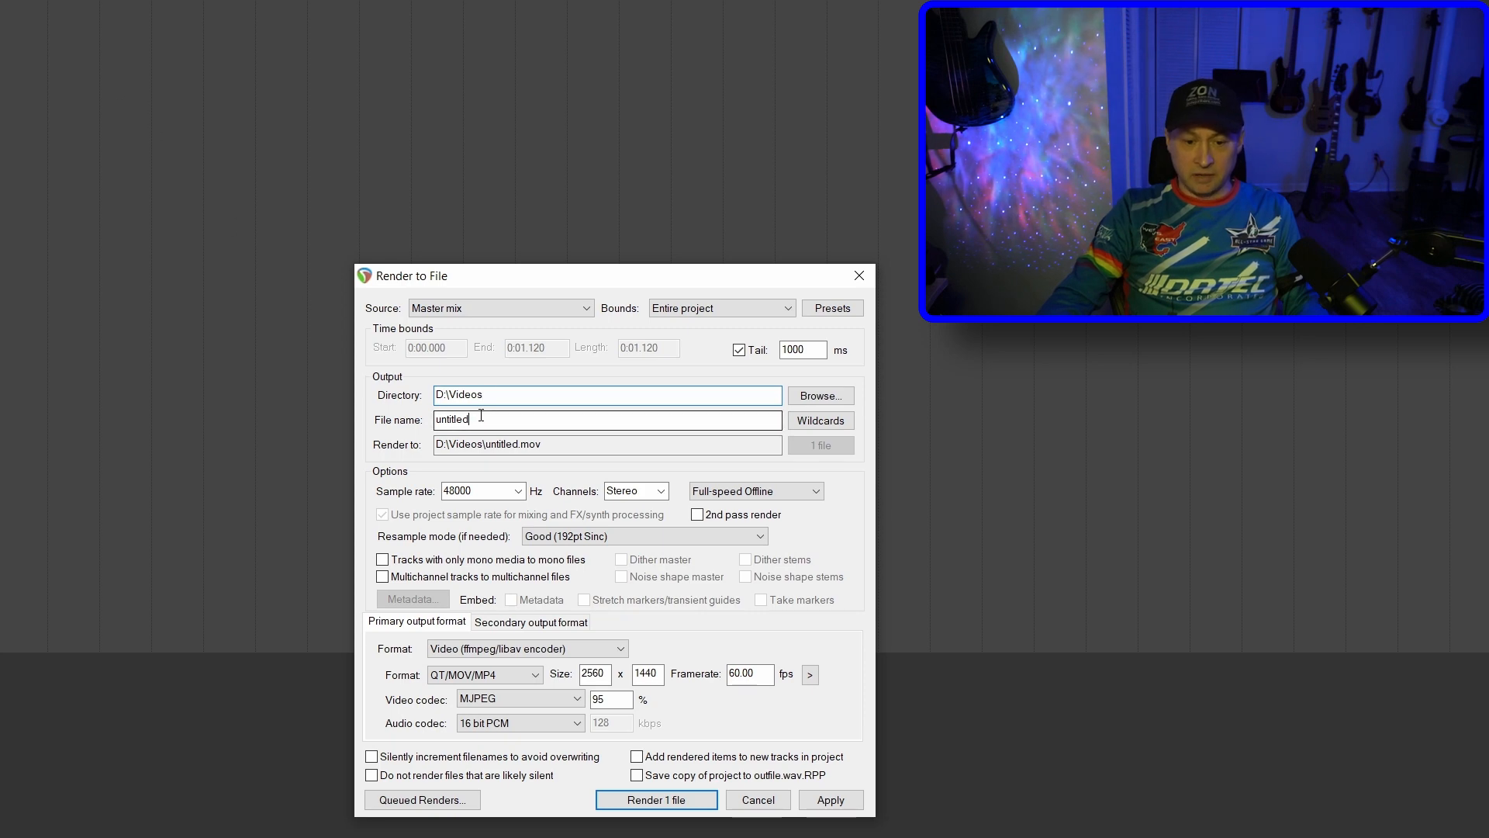
{"action": "double_click", "coordinate": [481, 416]}
{"action": "type", "text": "BEEP"}
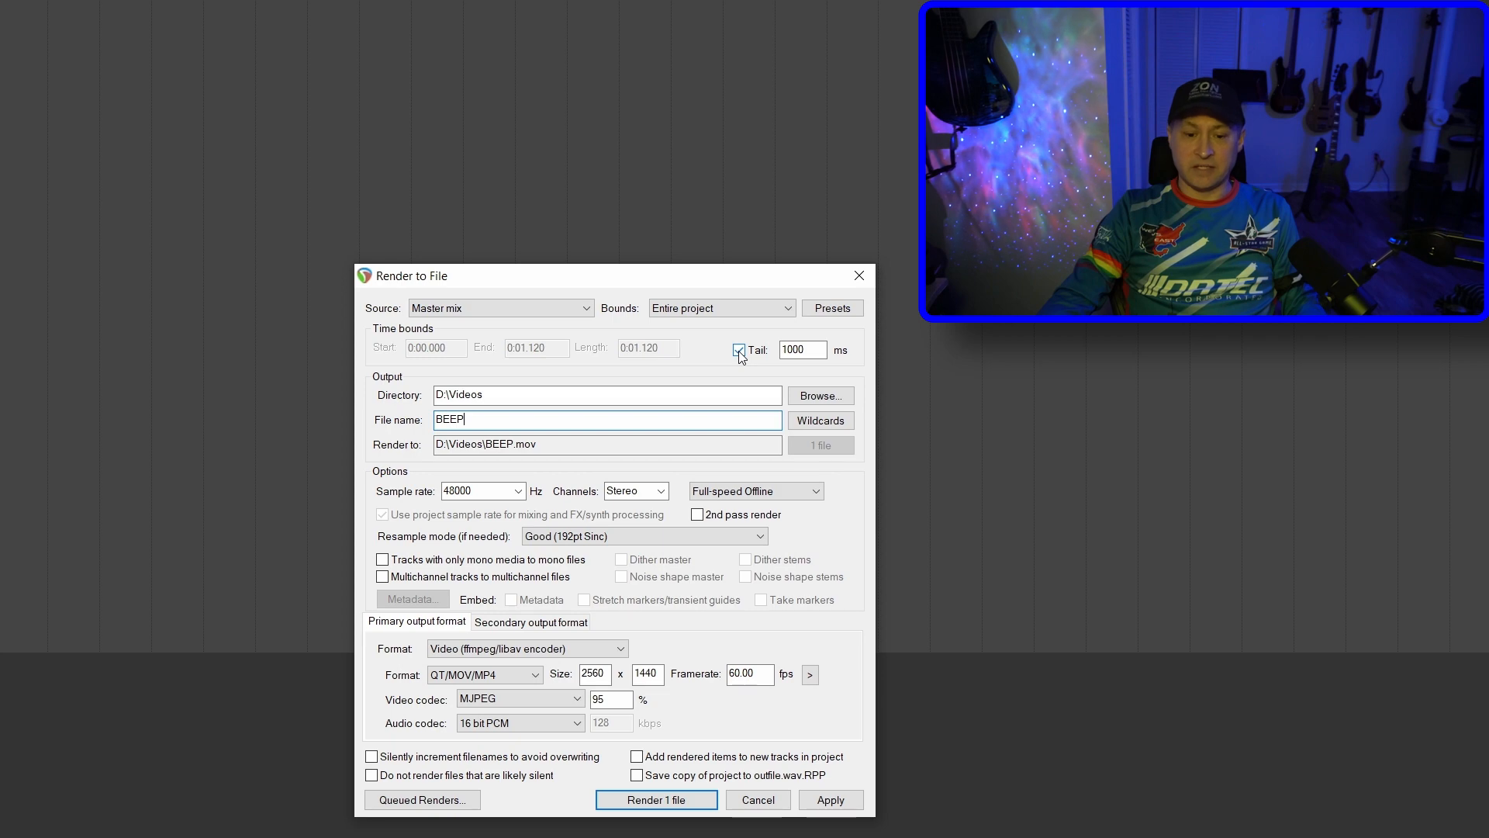
Turn off the render tail and render the master mix as a 24 bit PCM WAV file.
{"action": "left_click", "coordinate": [740, 350]}
{"action": "left_click", "coordinate": [481, 648]}
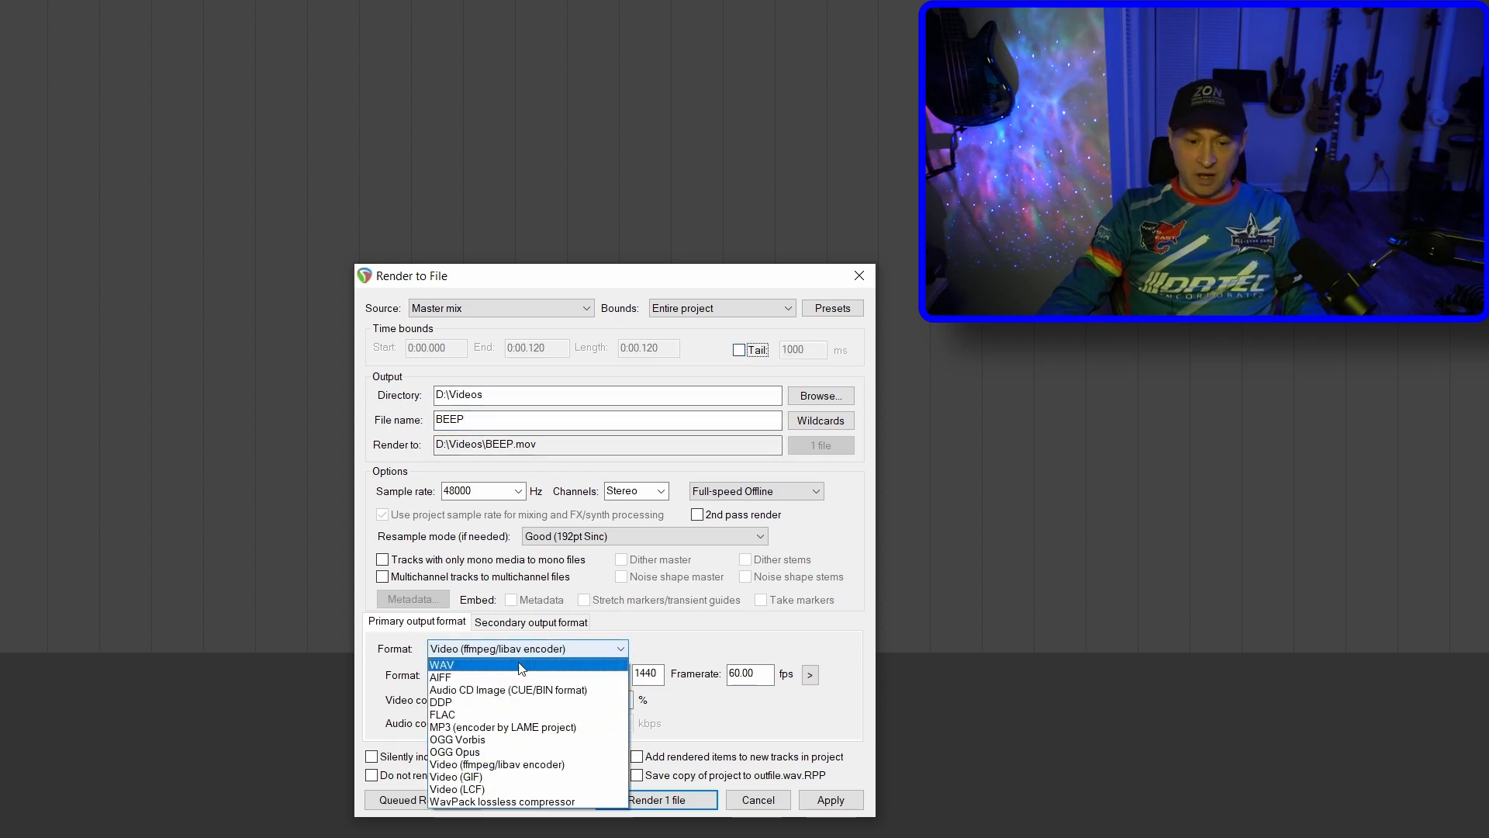
{"action": "left_click", "coordinate": [450, 665]}
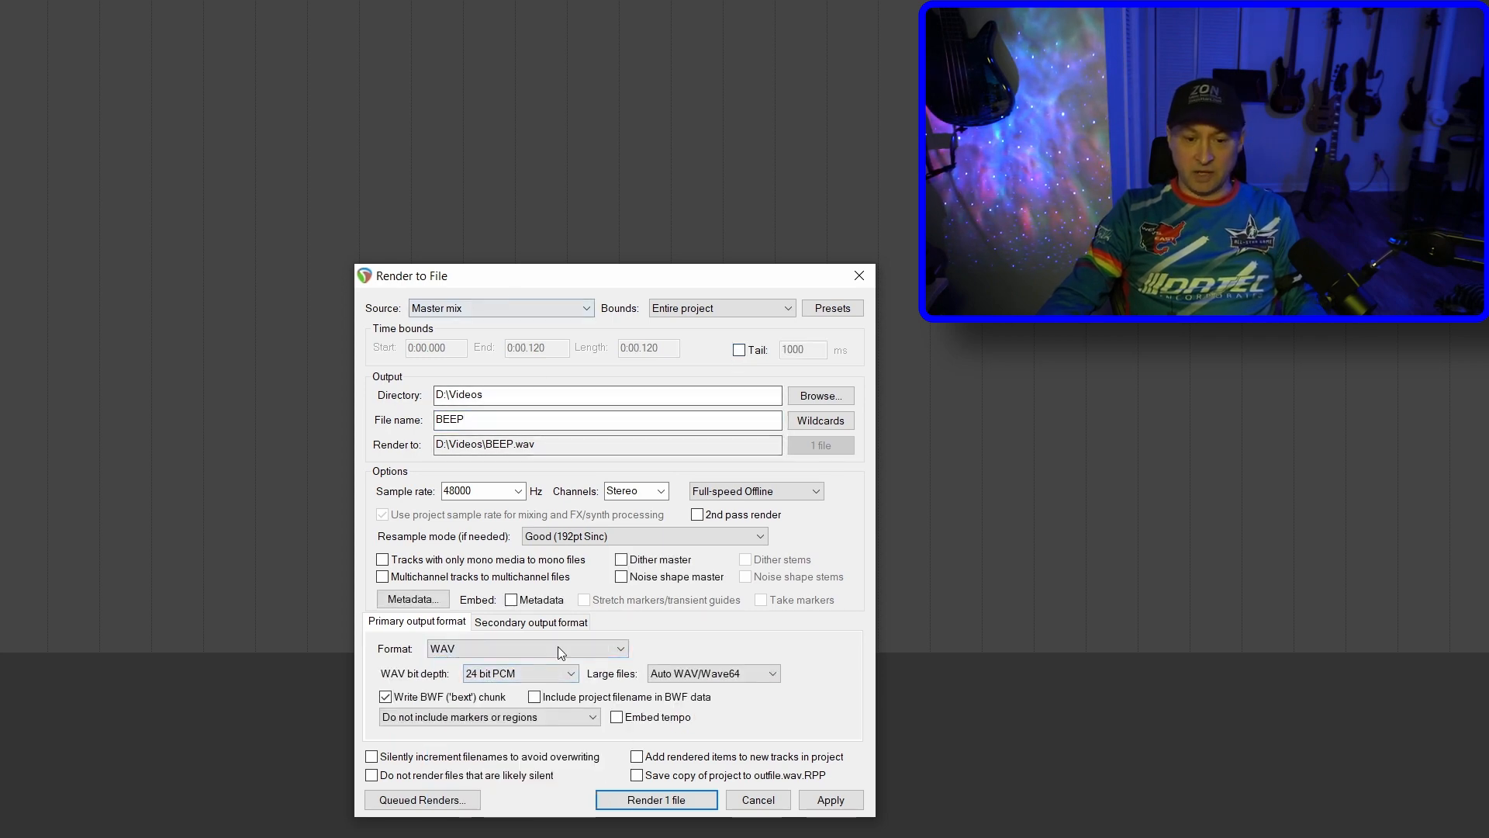
{"action": "left_click", "coordinate": [665, 800]}
Insert the rendered BEEP.wav from the D:\Videos folder on a new track below track 1.
{"action": "left_click", "coordinate": [60, 822]}
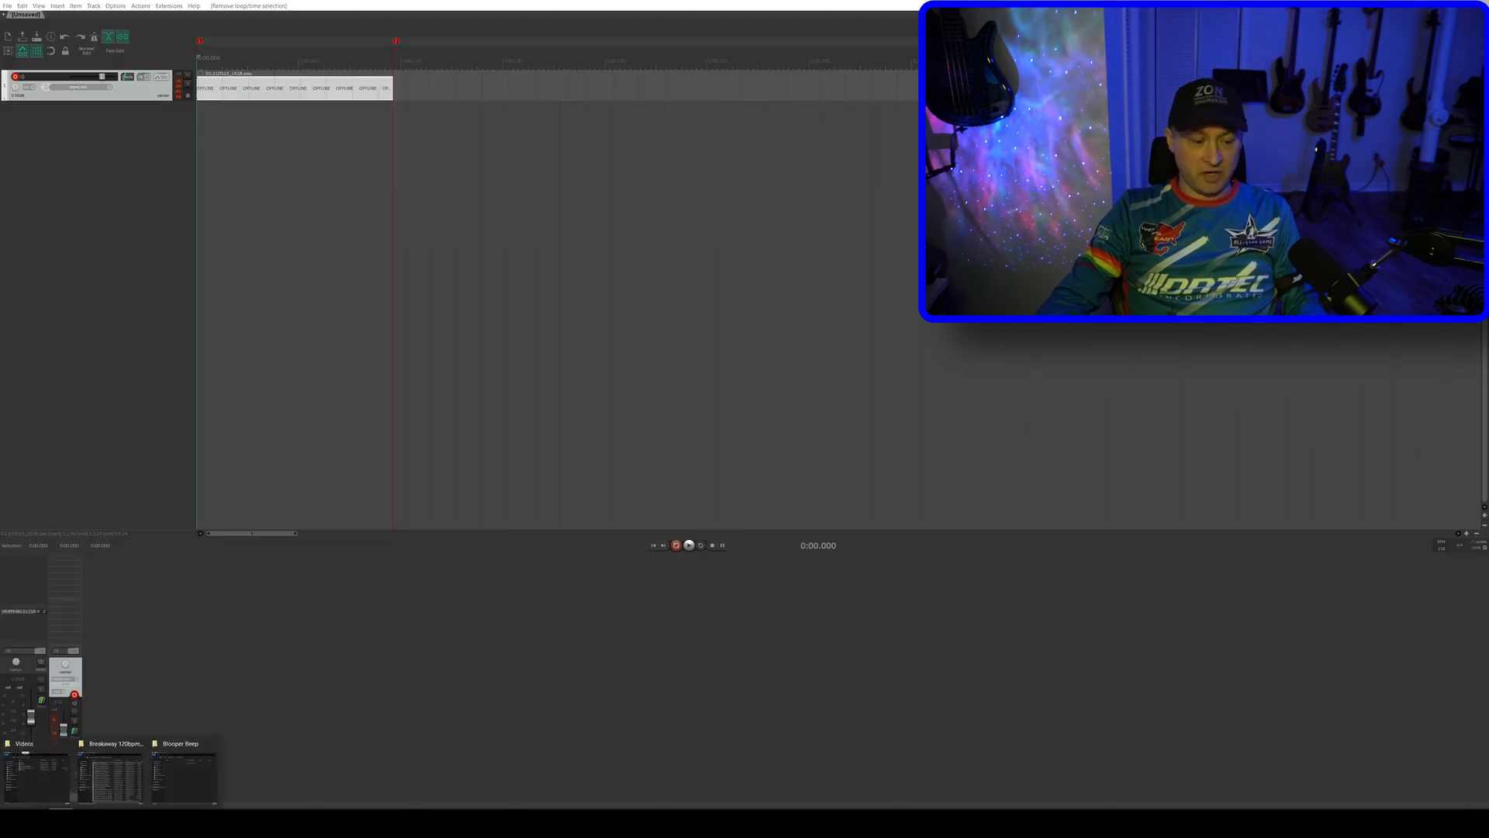
{"action": "left_click", "coordinate": [52, 793]}
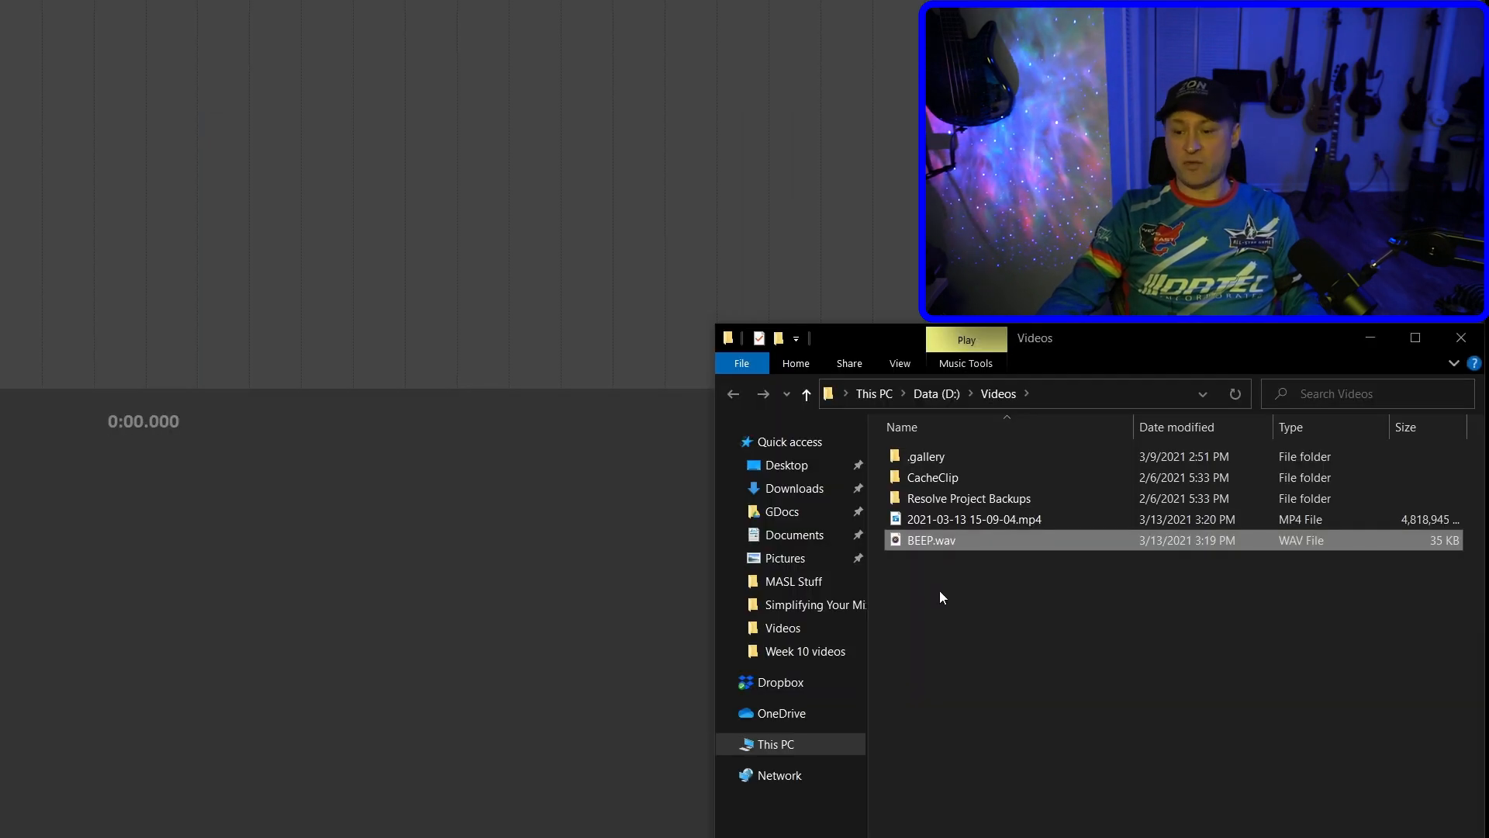
{"action": "left_click_drag", "start_coordinate": [1203, 606], "coordinate": [851, 477]}
{"action": "left_click_drag", "start_coordinate": [210, 278], "coordinate": [126, 208]}
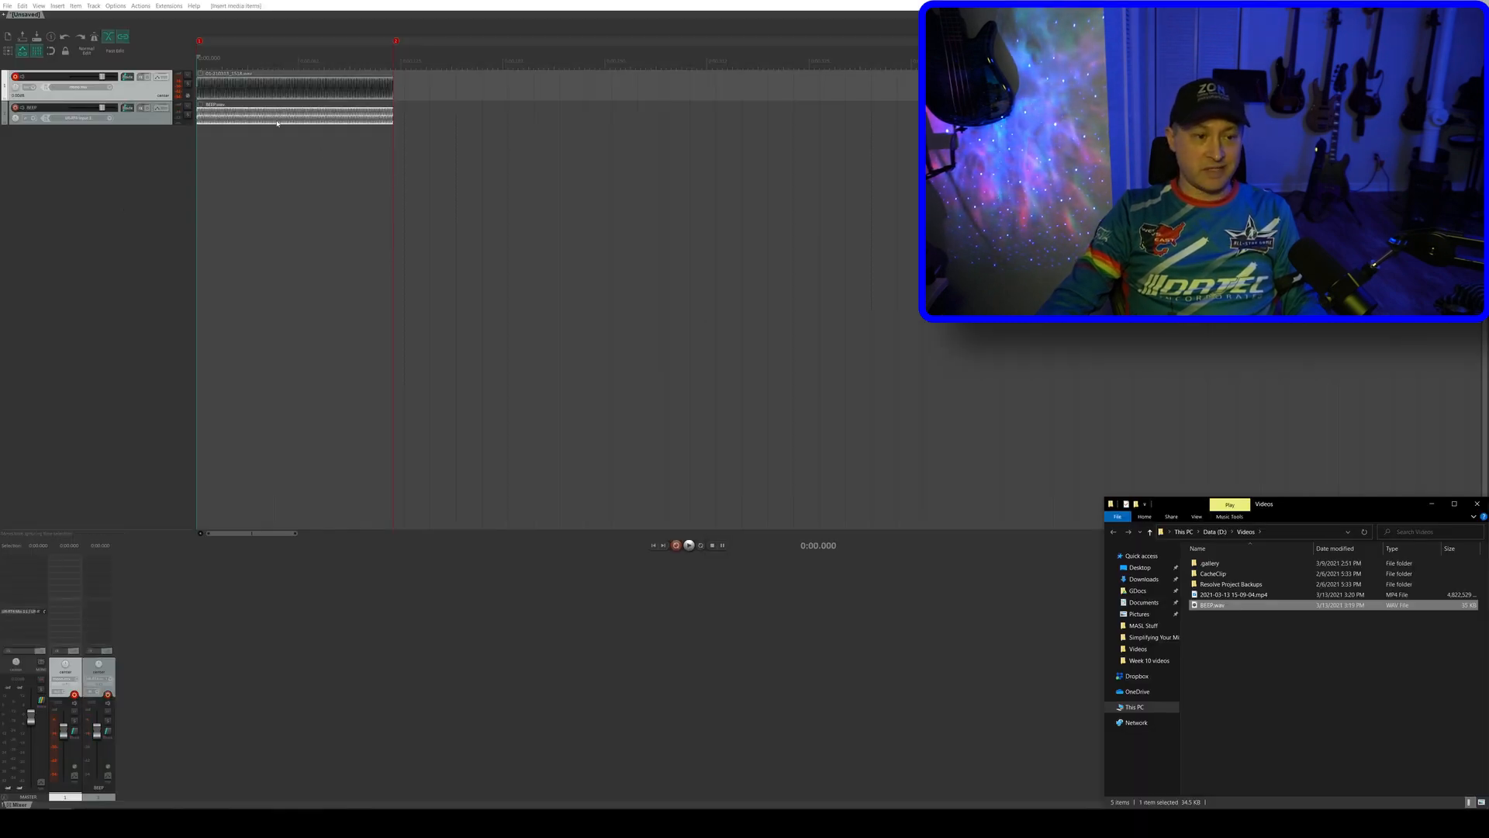
{"action": "left_click", "coordinate": [142, 157]}
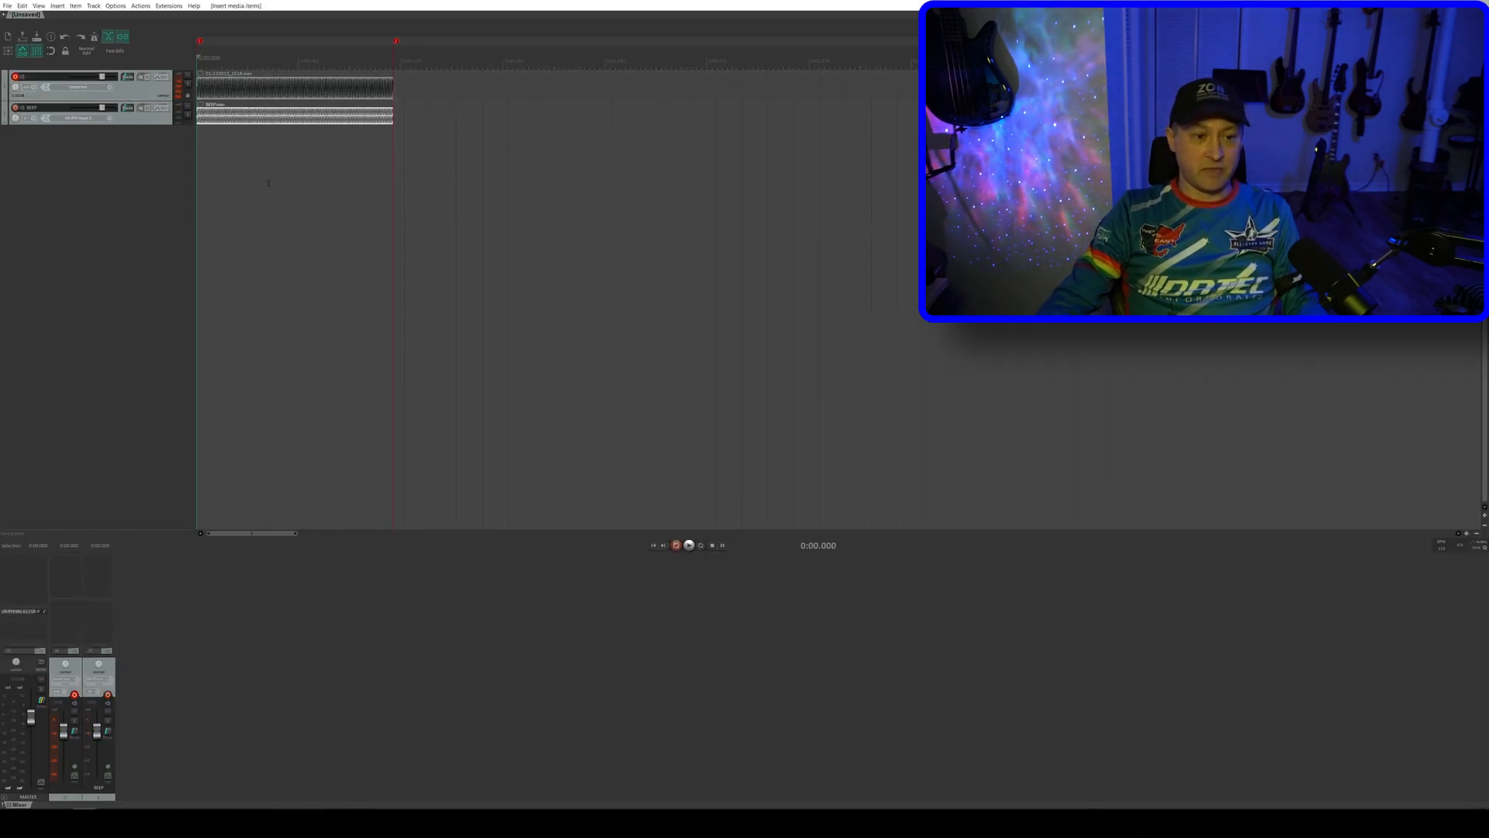
Mute track 1 and play back the imported BEEP item on its own.
{"action": "scroll", "coordinate": [271, 185], "scroll_direction": "up", "scroll_amount": 3}
{"action": "scroll", "coordinate": [271, 185], "scroll_direction": "up", "scroll_amount": 2}
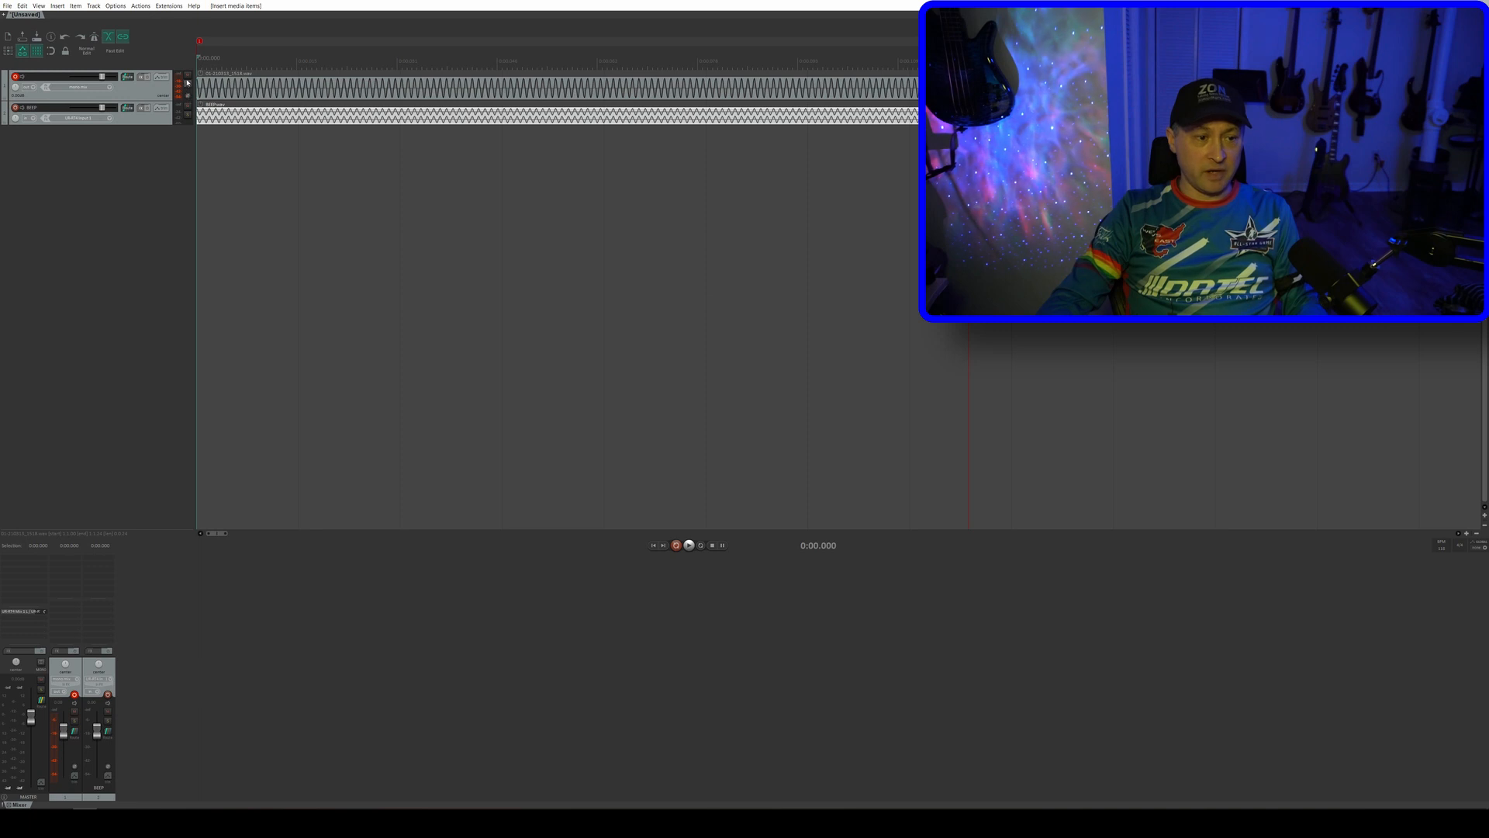
{"action": "left_click", "coordinate": [188, 74]}
{"action": "key", "text": "space"}
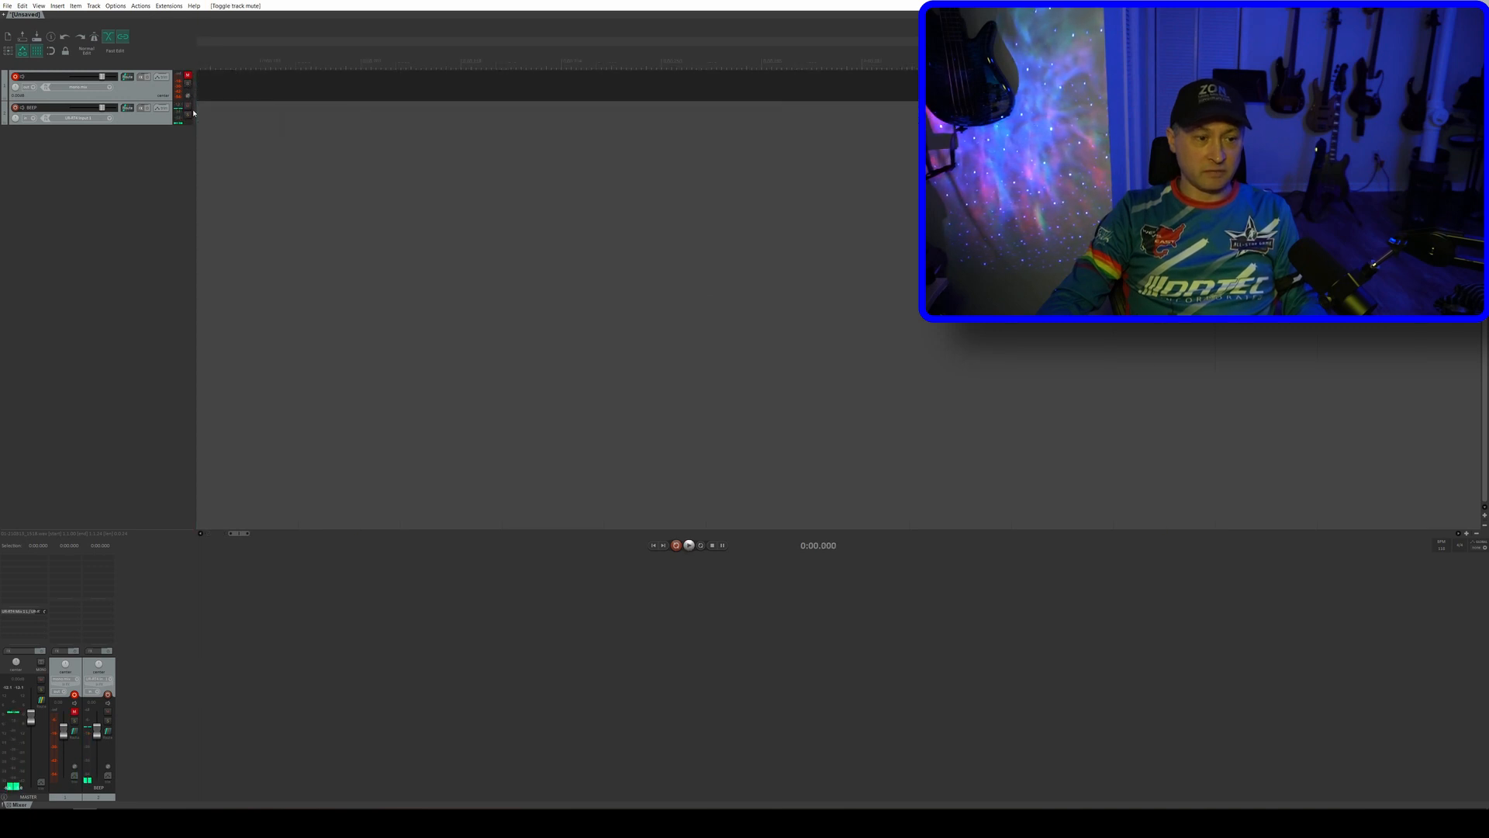
{"action": "key", "text": "space"}
{"action": "key", "text": "space"}
{"action": "key", "text": "space"}
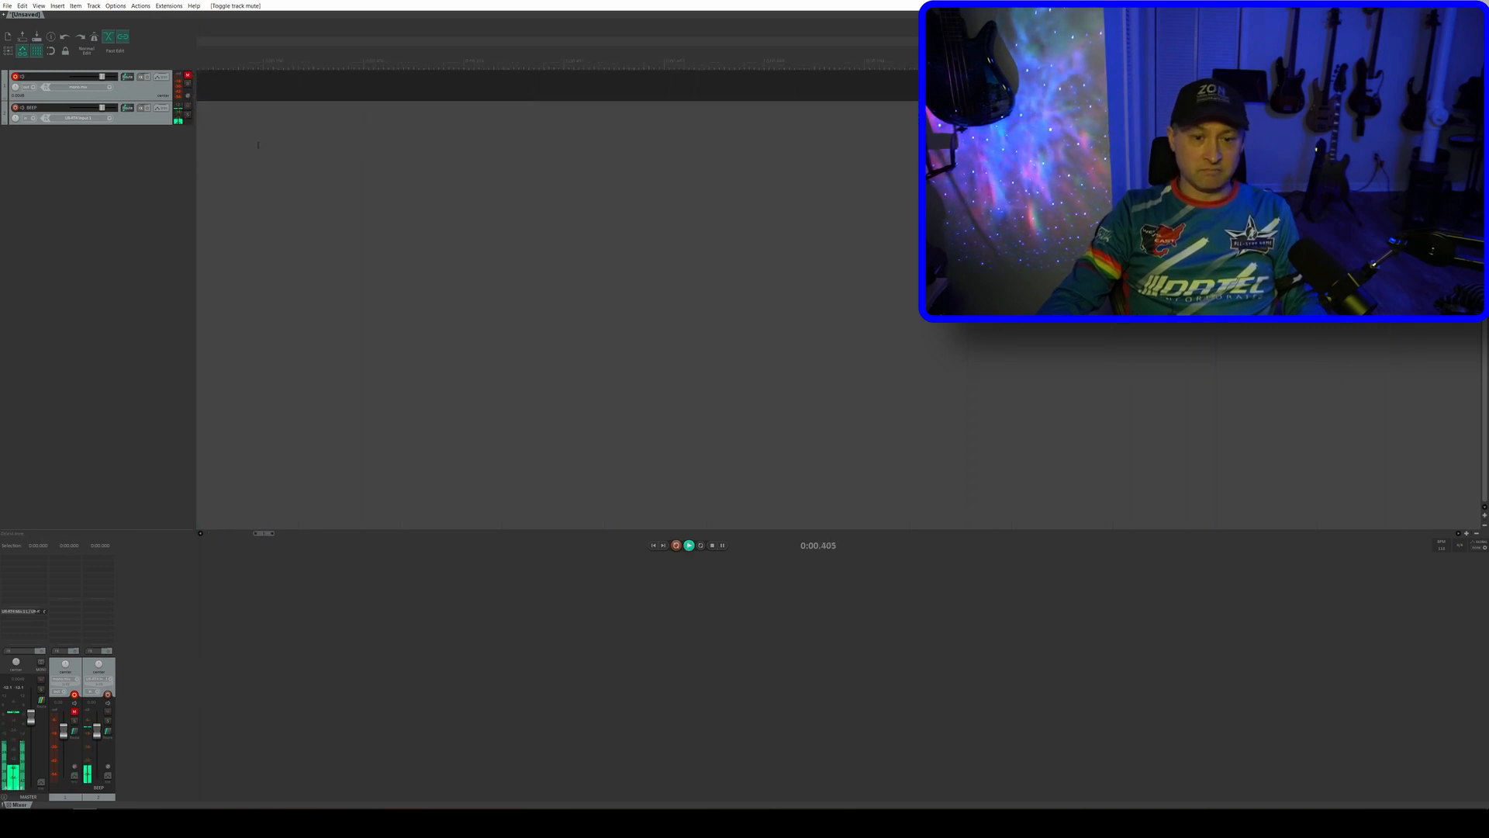
{"action": "scroll", "coordinate": [308, 175], "scroll_direction": "down", "scroll_amount": 5}
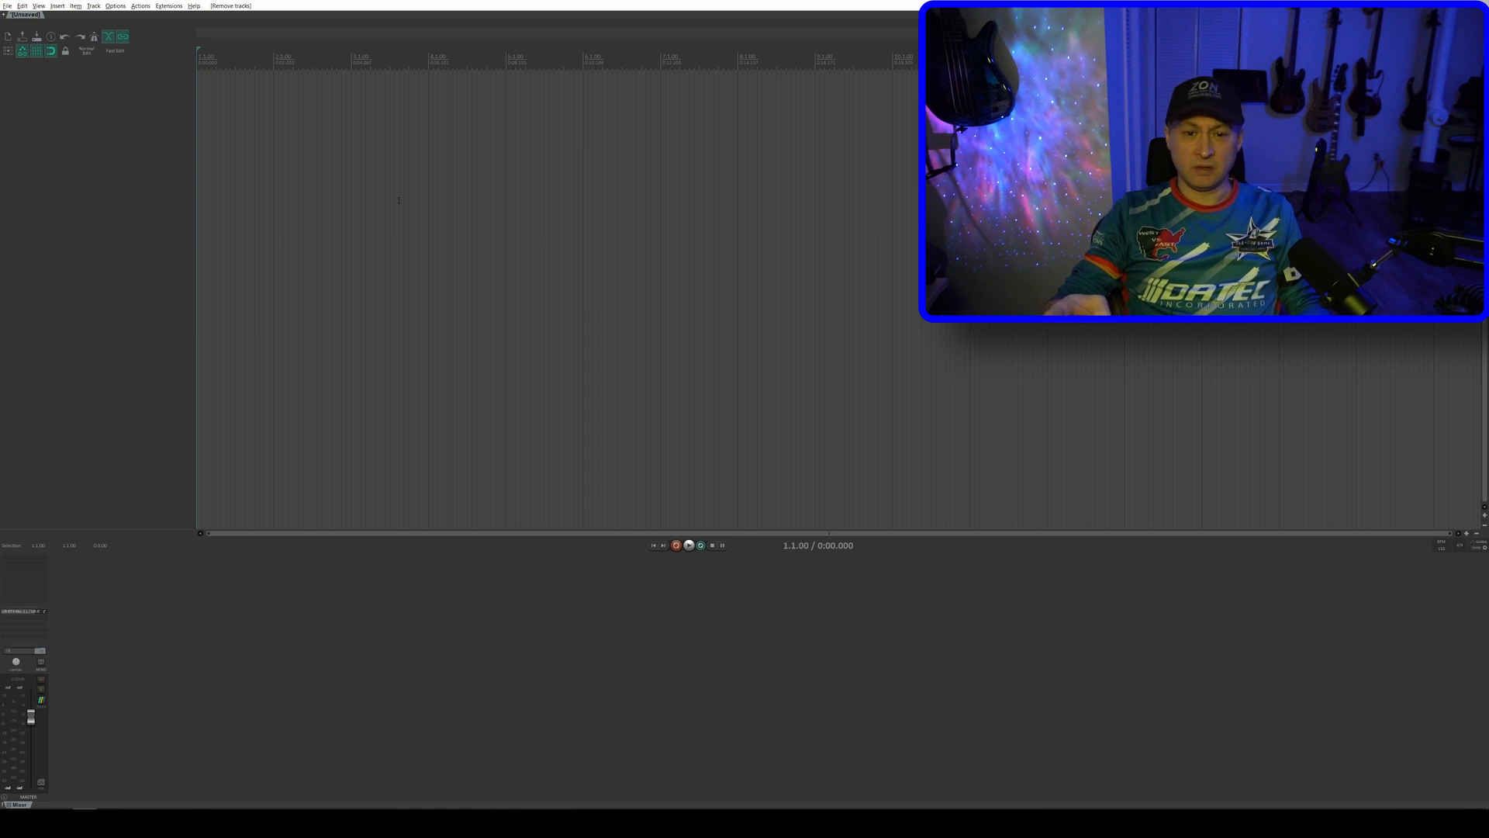
Insert BloopingBleepingBleeps.mov from the Videos folder on a new track, and play it with the Video window shown.
{"action": "key", "text": "alt+Tab"}
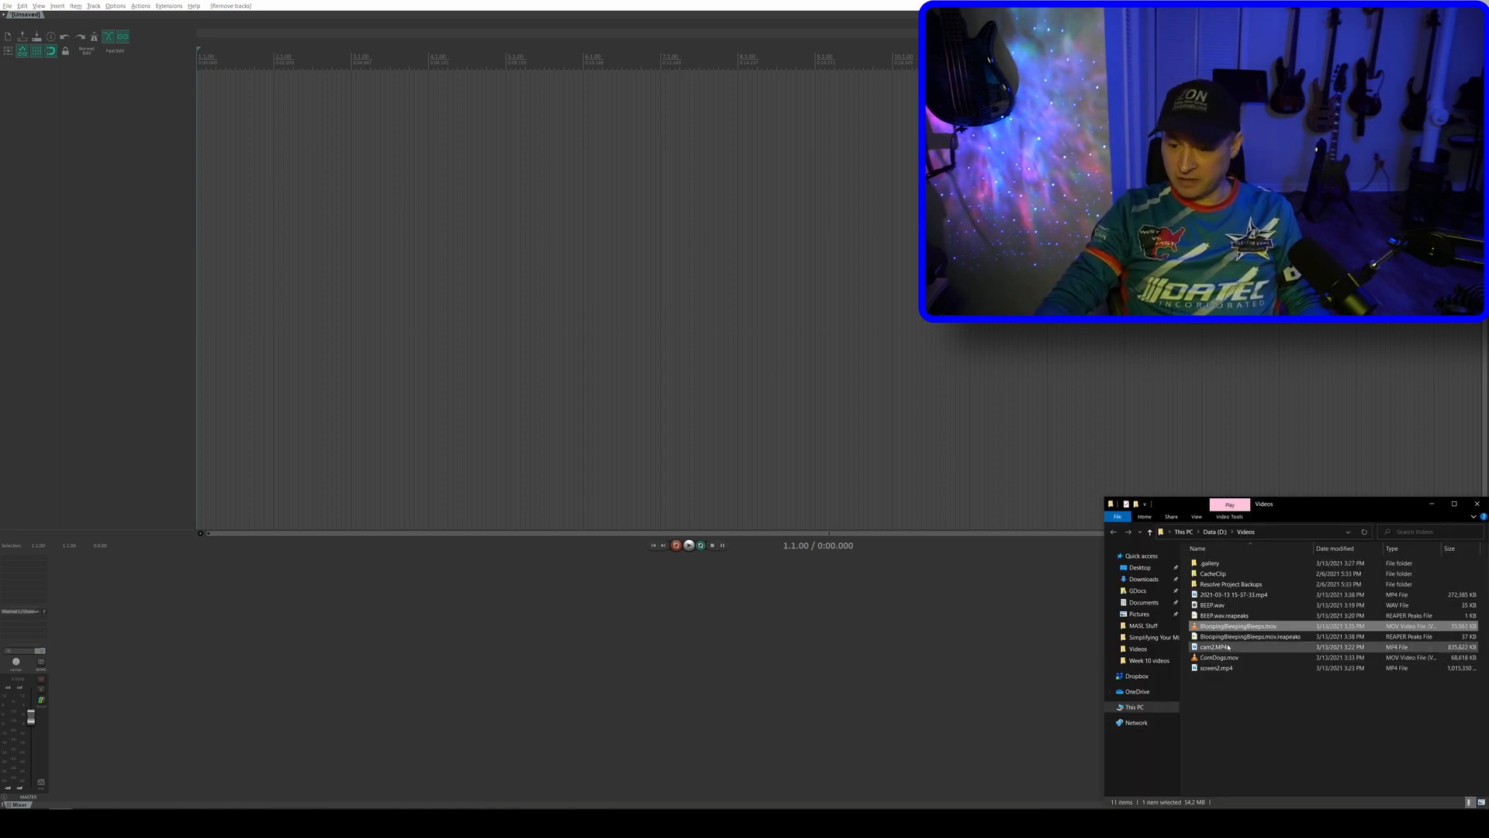
{"action": "left_click_drag", "start_coordinate": [540, 429], "coordinate": [123, 237]}
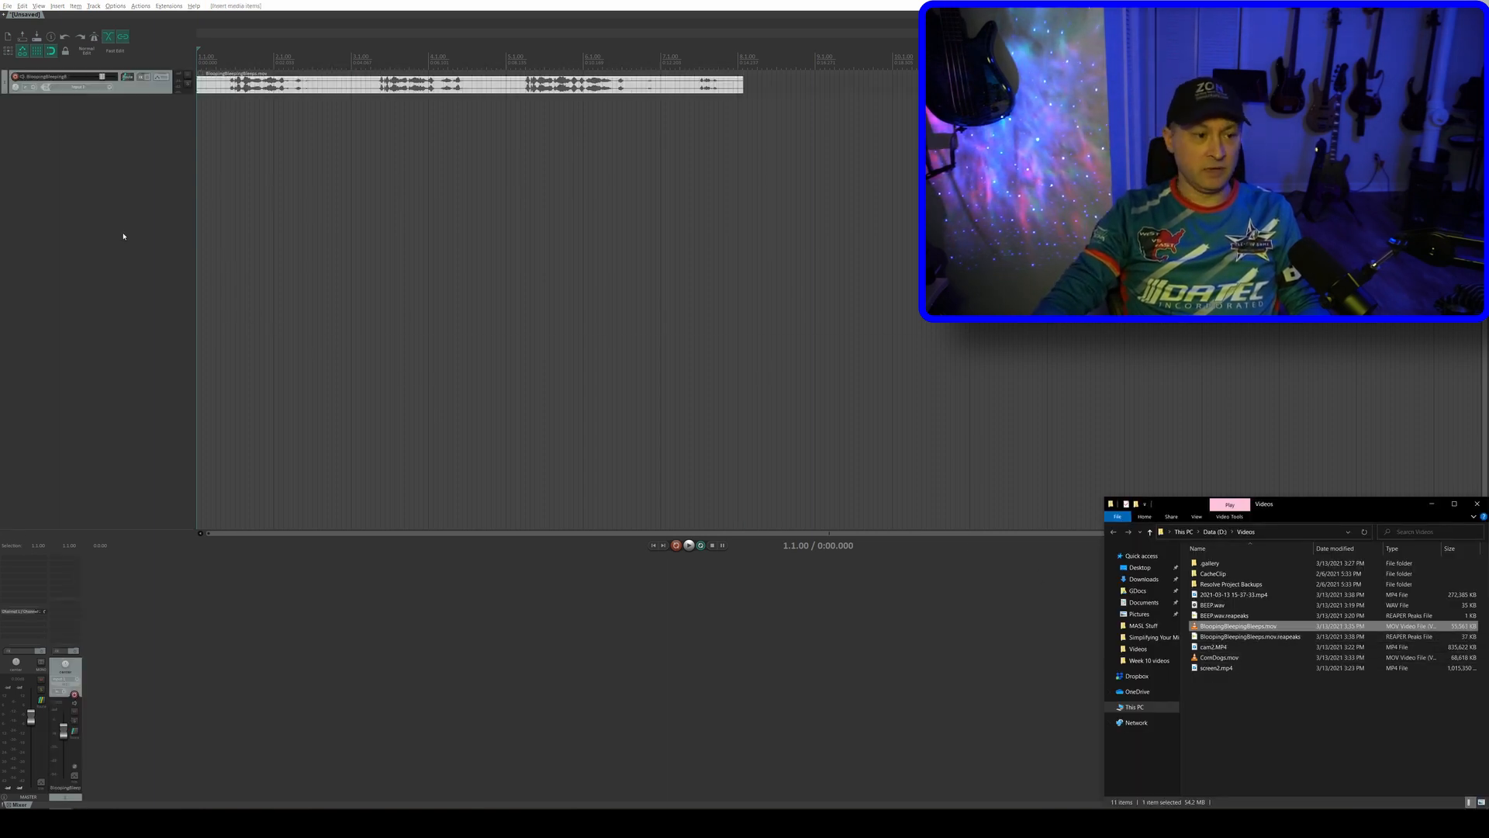
{"action": "left_click", "coordinate": [39, 6]}
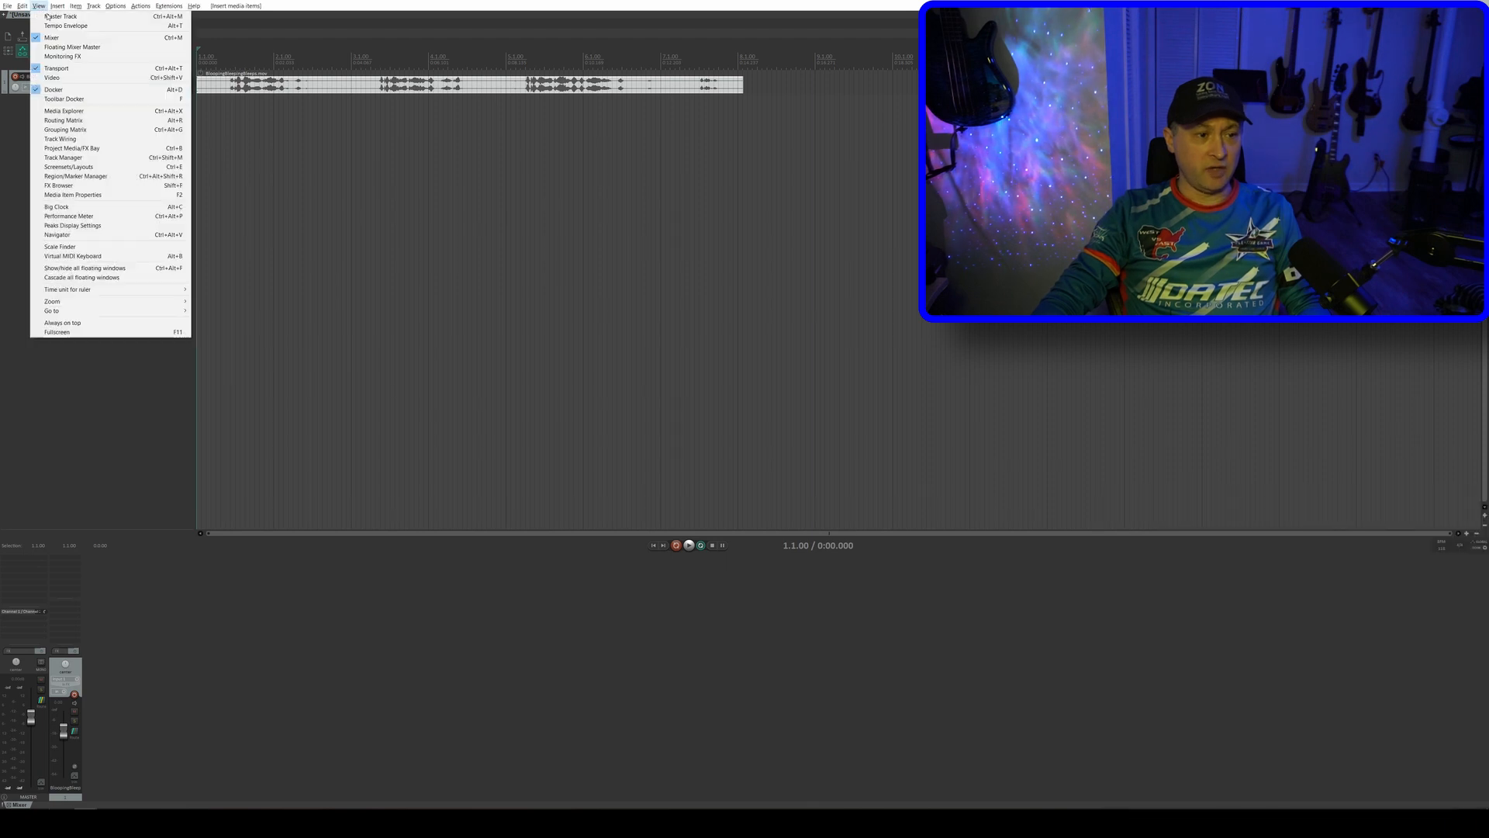
{"action": "left_click", "coordinate": [75, 80]}
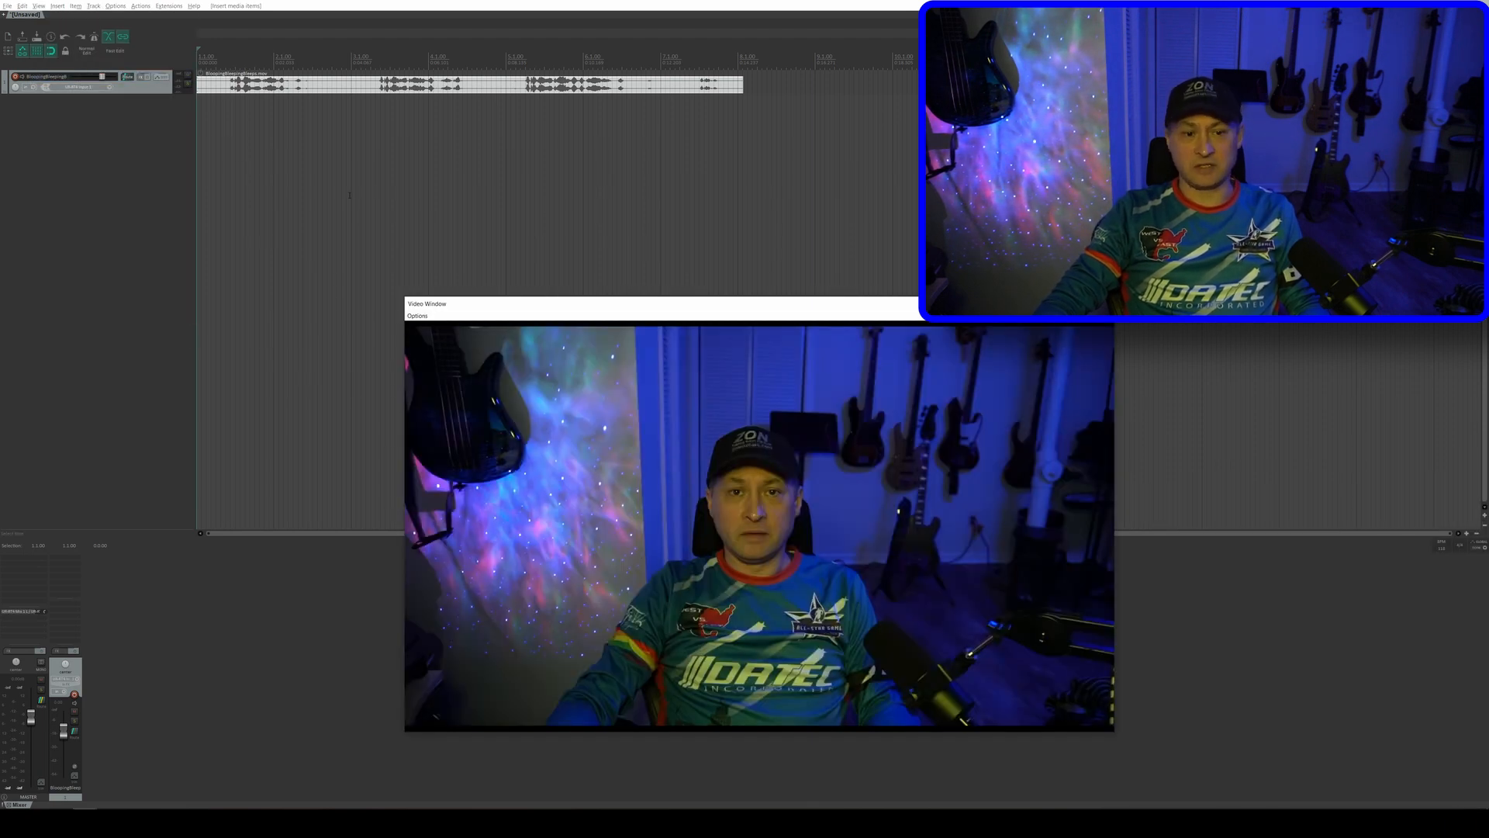
{"action": "key", "text": "space"}
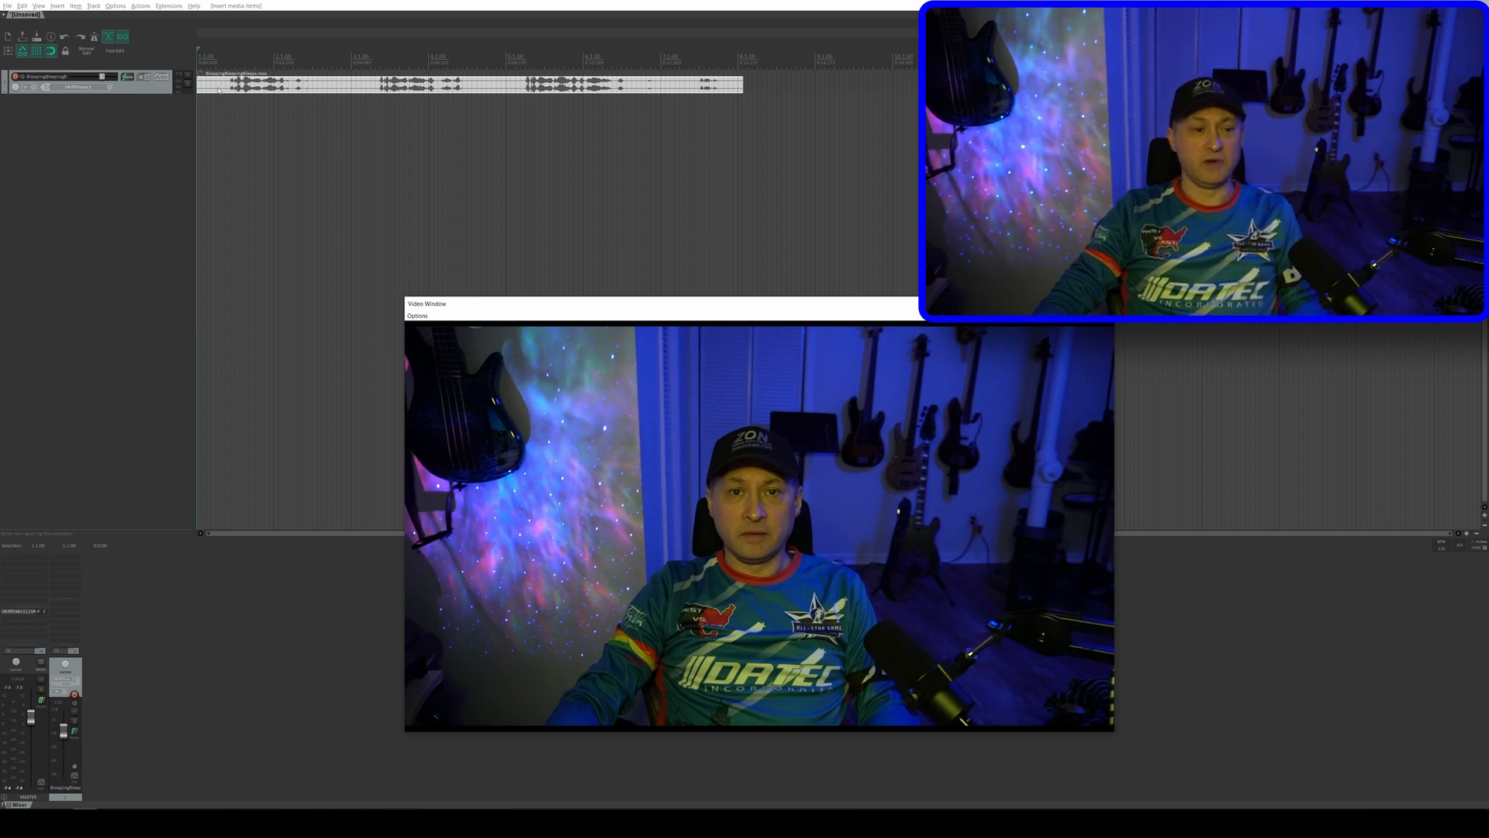
Explode the video item's multichannel audio to new one-channel items, and unmute the original video item.
{"action": "right_click", "coordinate": [212, 83]}
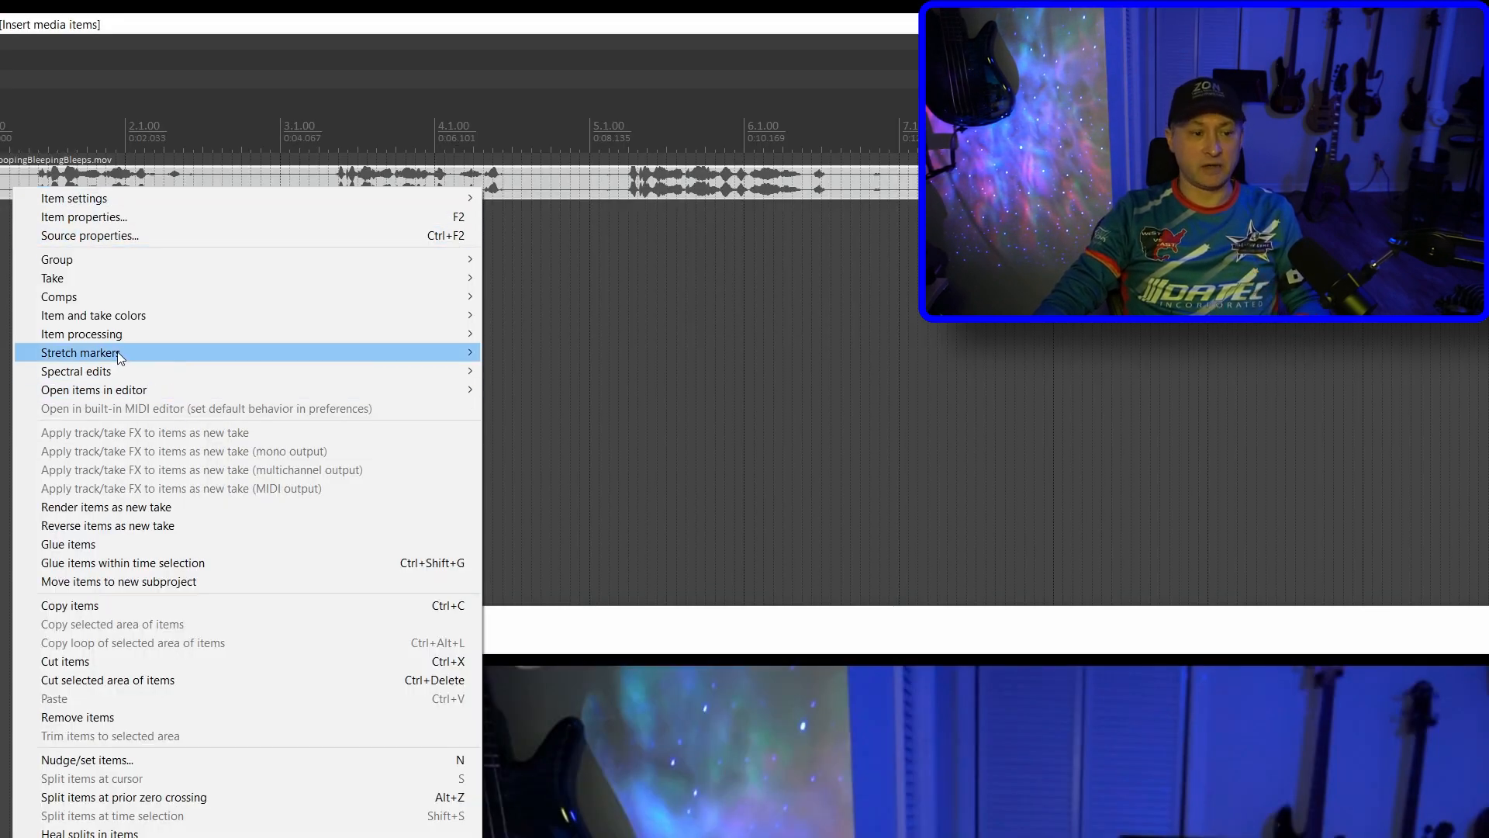
{"action": "mouse_move", "coordinate": [133, 337]}
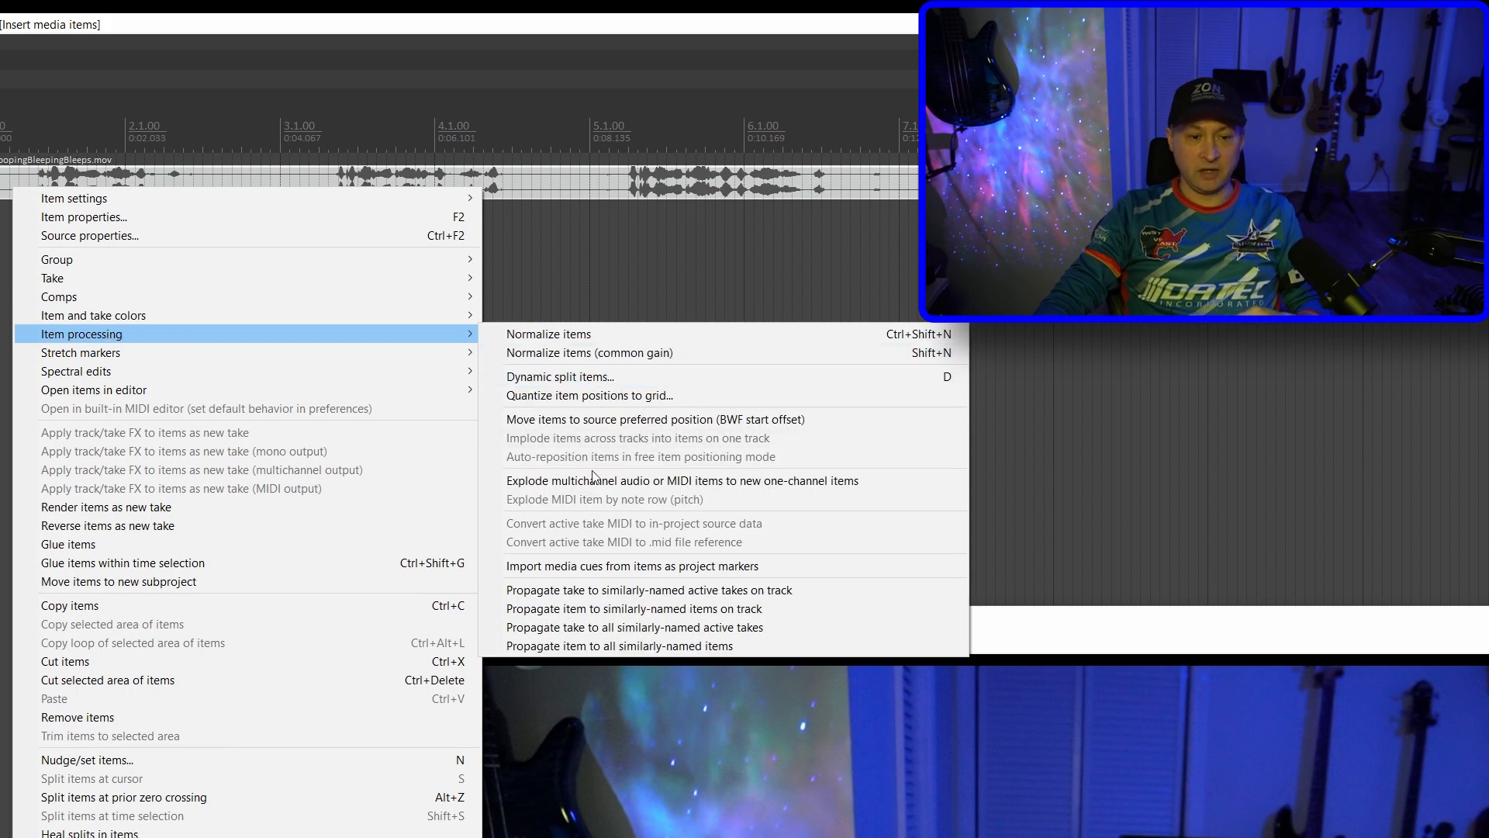
{"action": "left_click", "coordinate": [760, 482]}
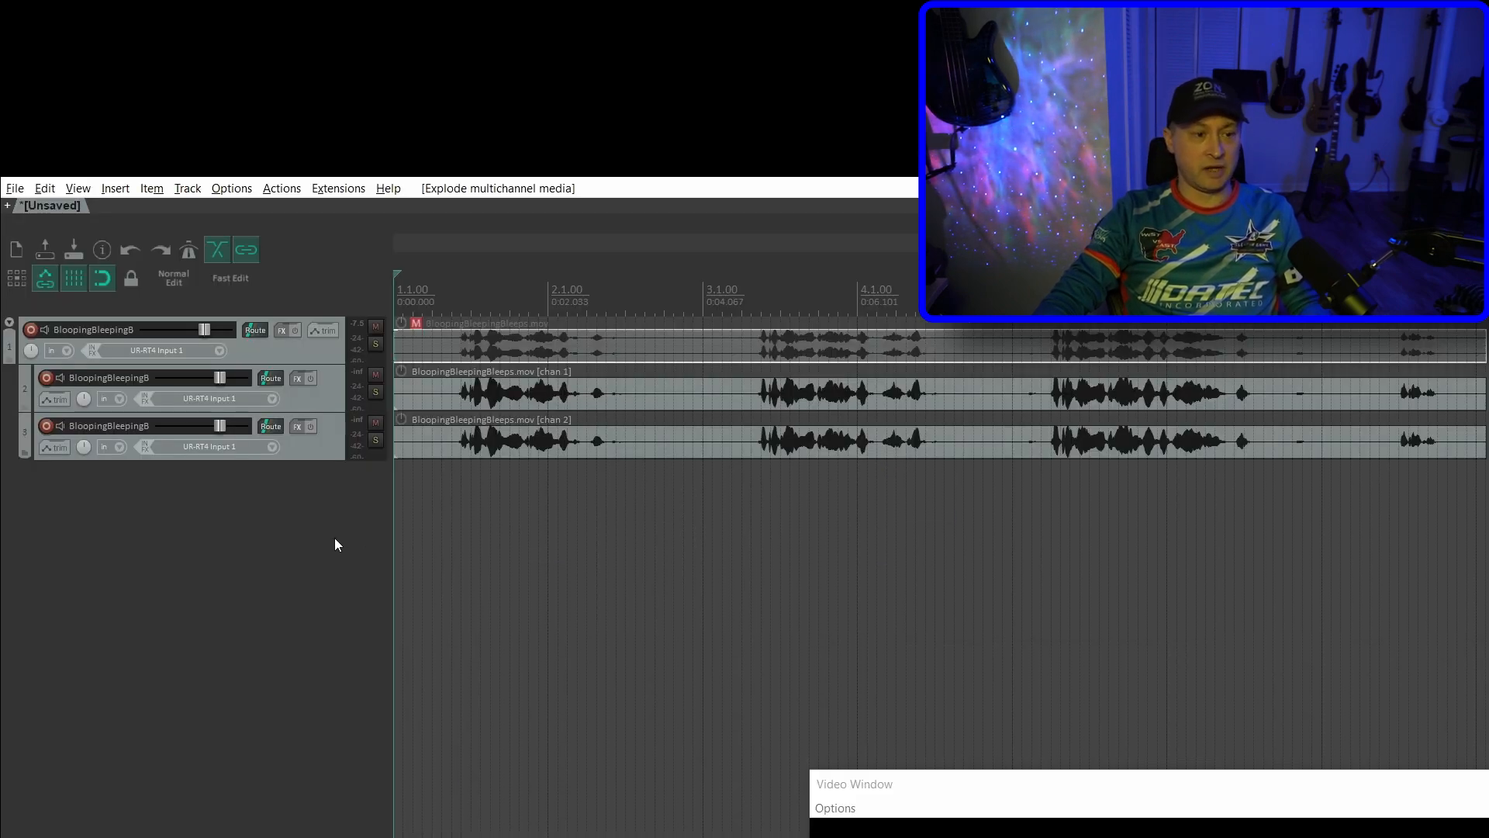
{"action": "left_click", "coordinate": [416, 324]}
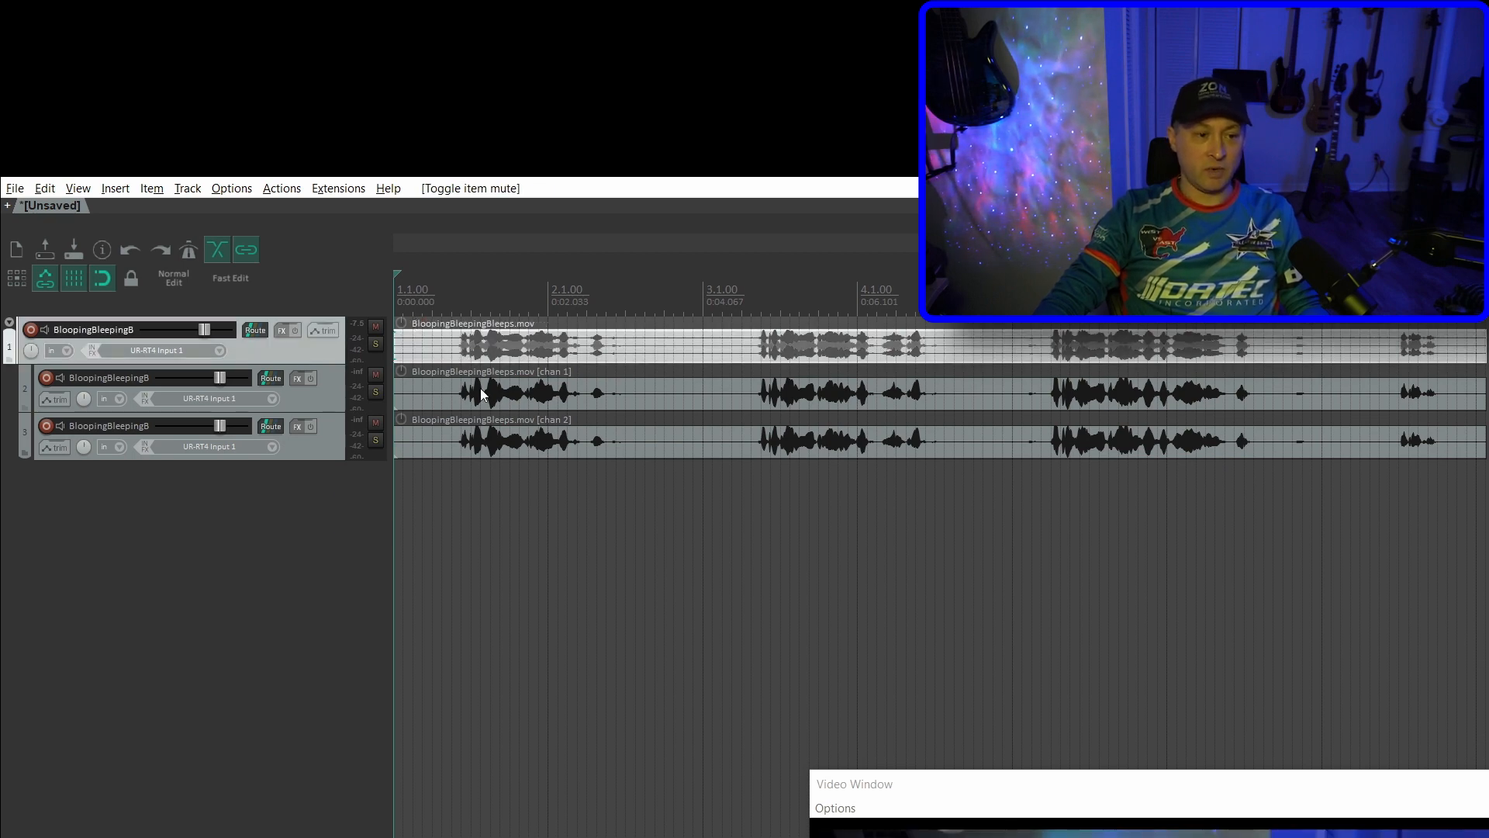
Set the original video item's source properties to ignore its audio.
{"action": "right_click", "coordinate": [429, 350]}
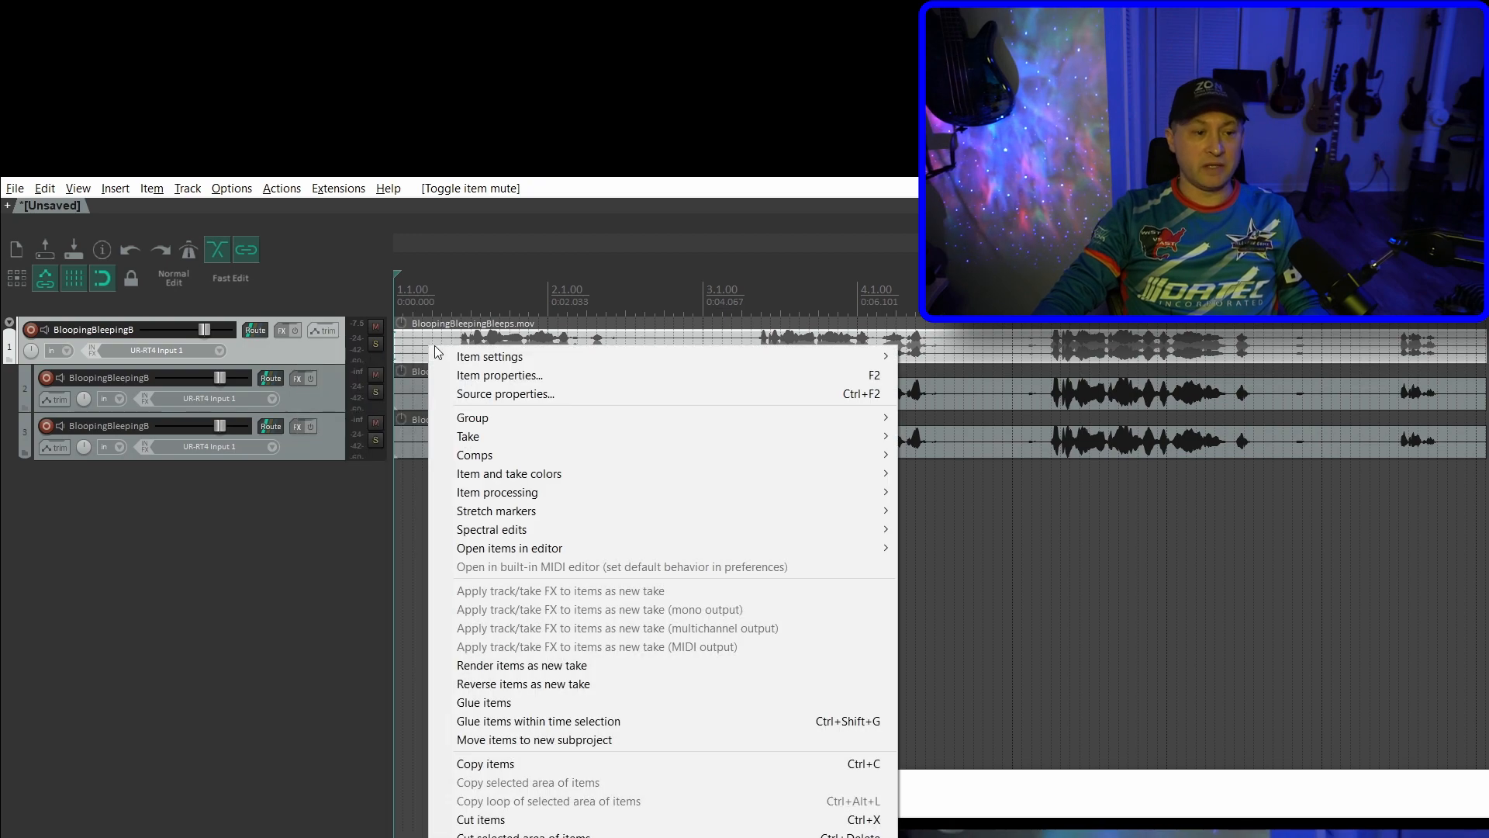
{"action": "left_click", "coordinate": [500, 394]}
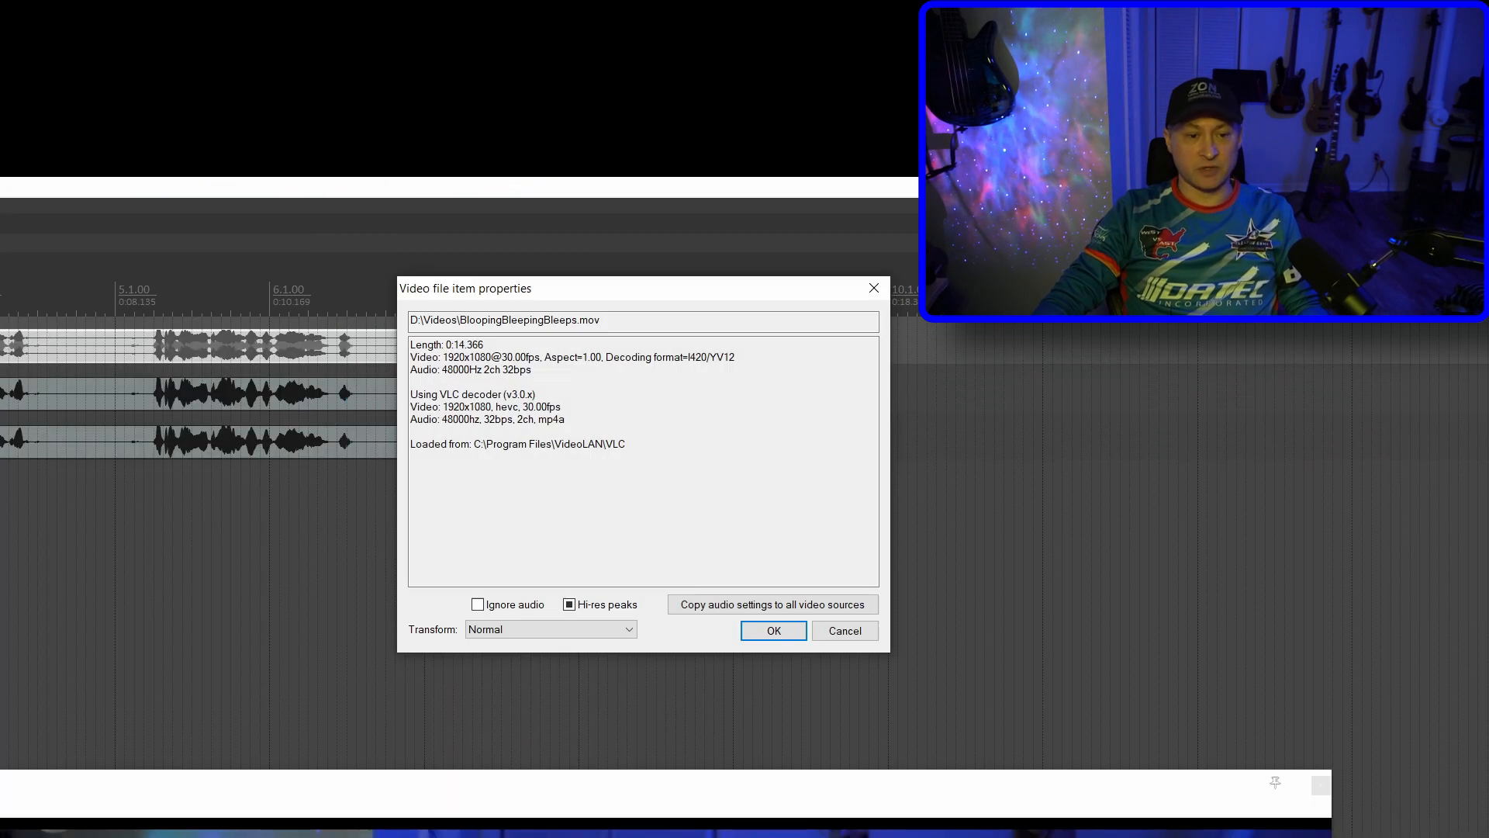
{"action": "left_click", "coordinate": [790, 633]}
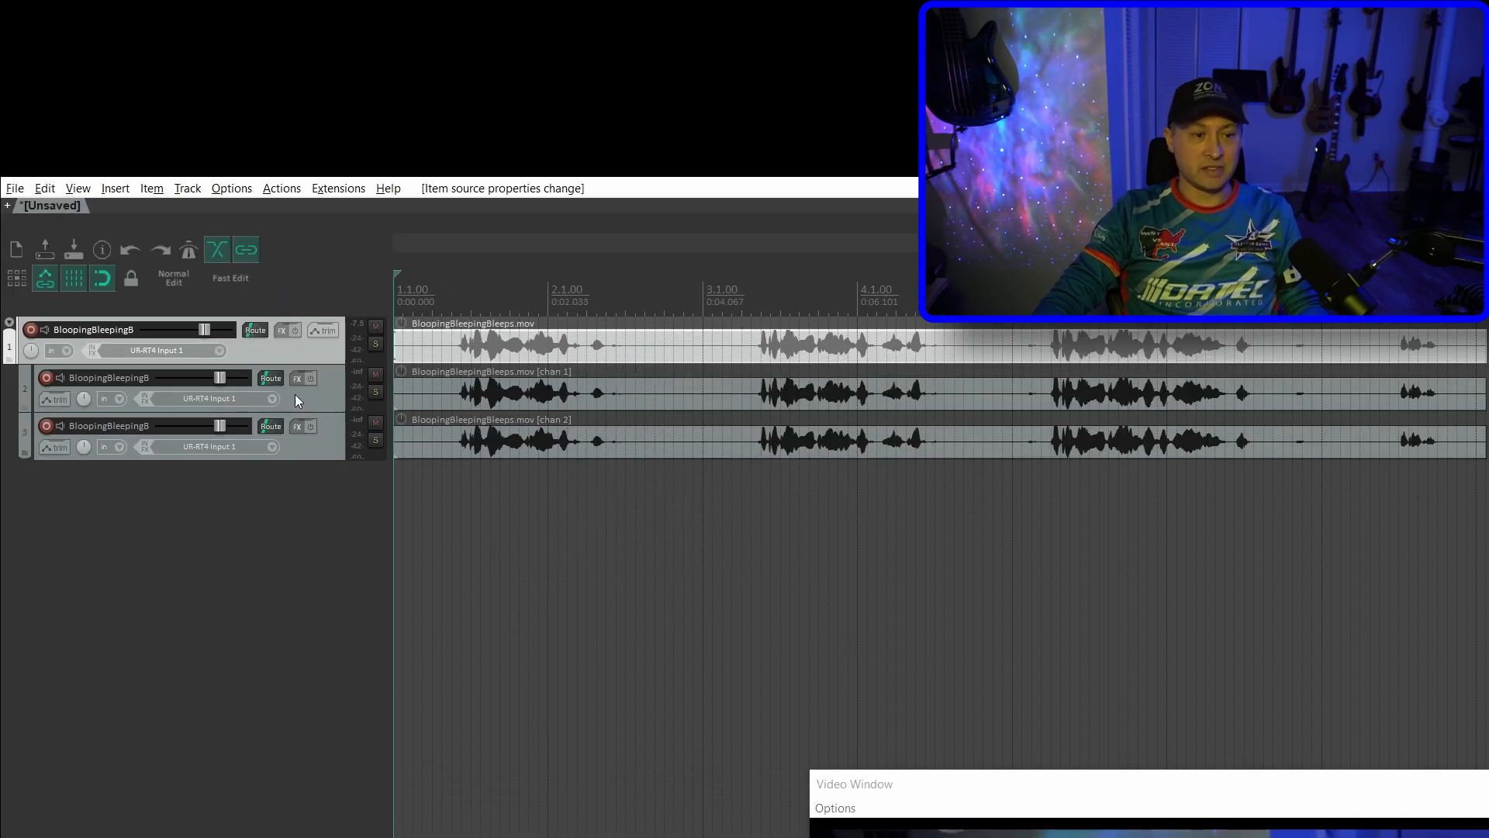
Delete the track holding the channel 2 audio, and play the start of the remaining project.
{"action": "left_click", "coordinate": [316, 445]}
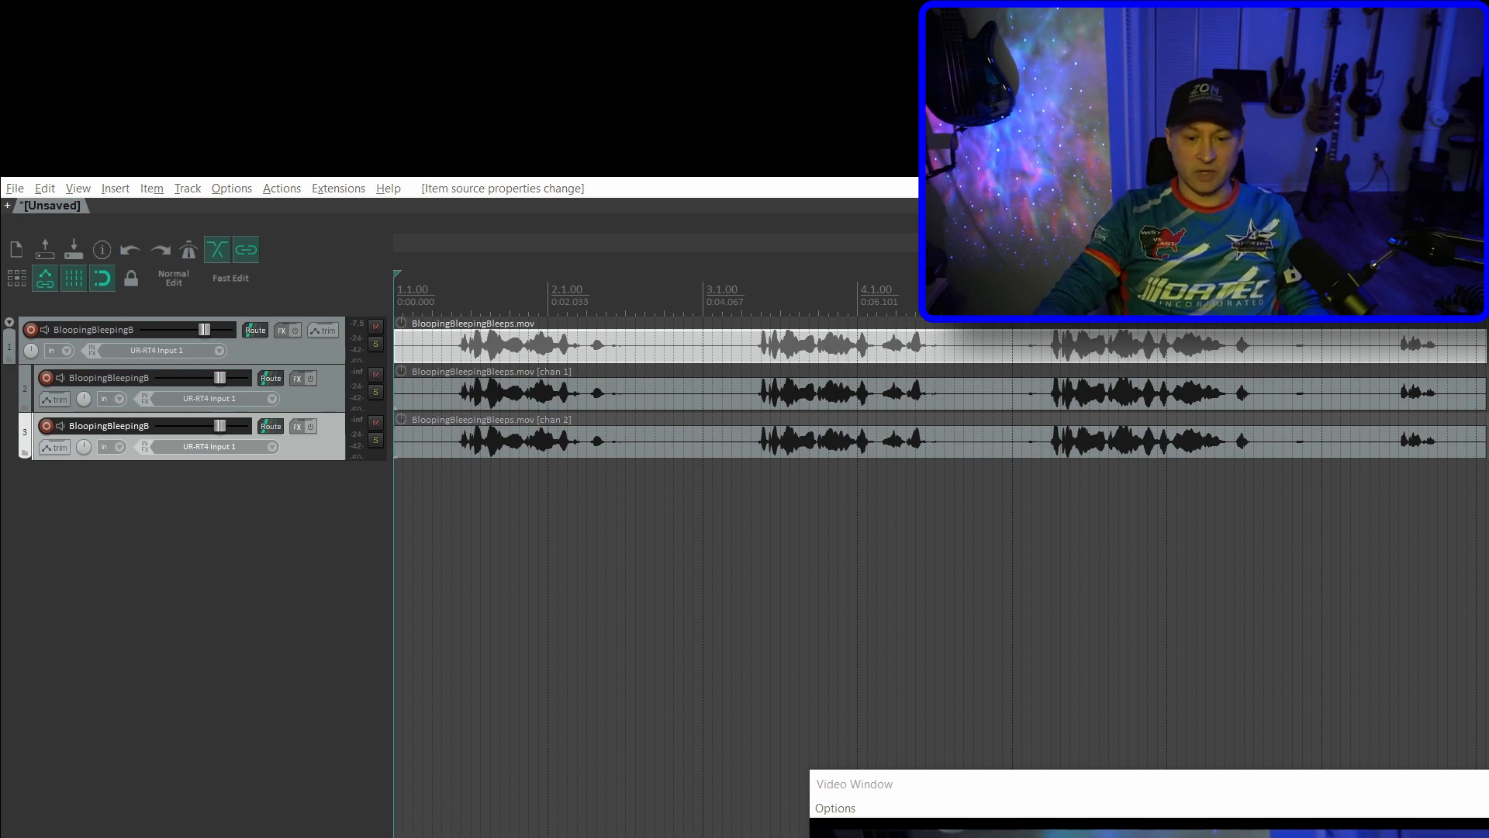
{"action": "key", "text": "Delete"}
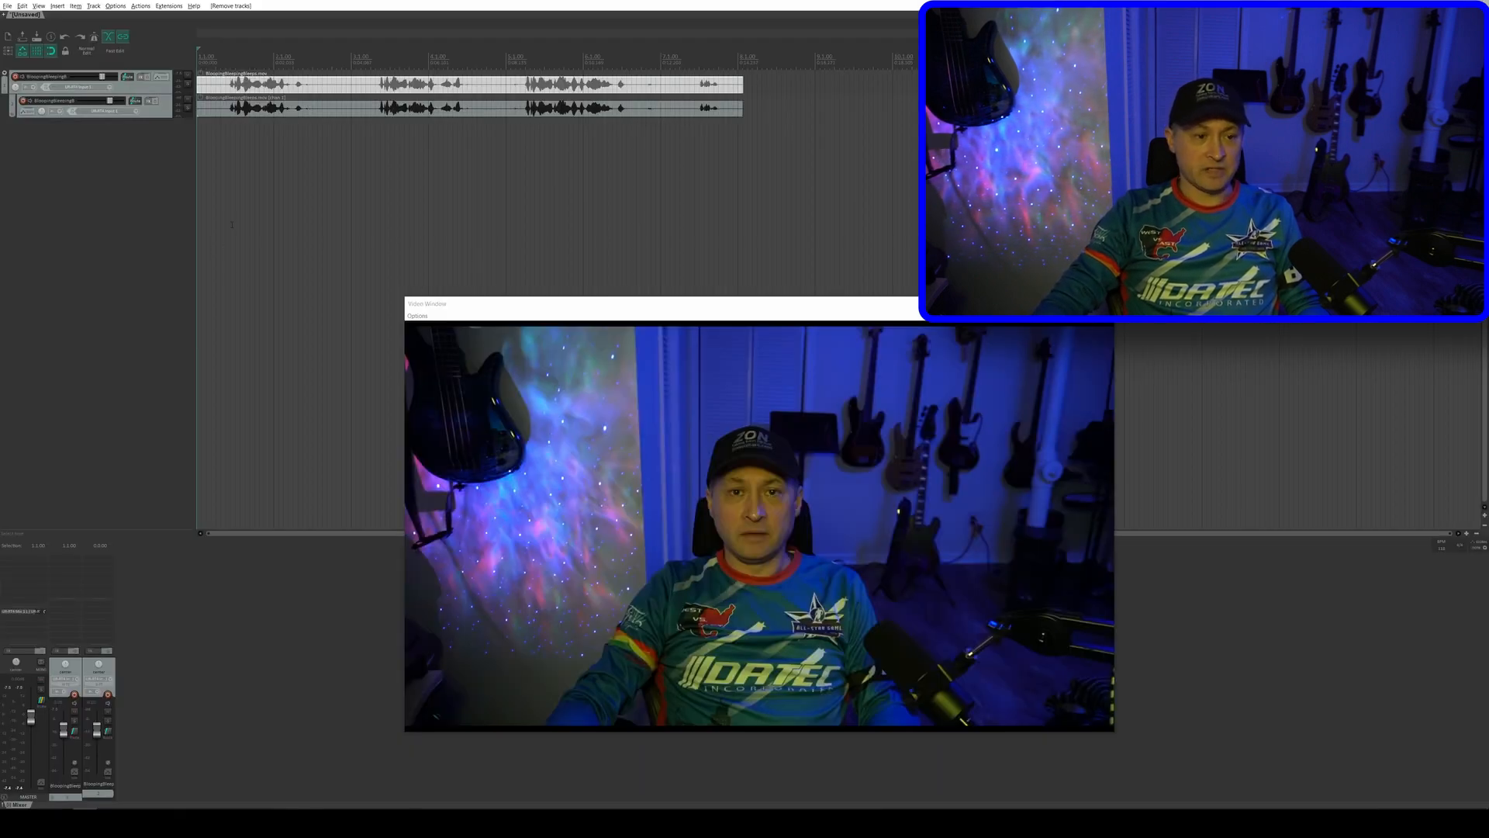
{"action": "key", "text": "space"}
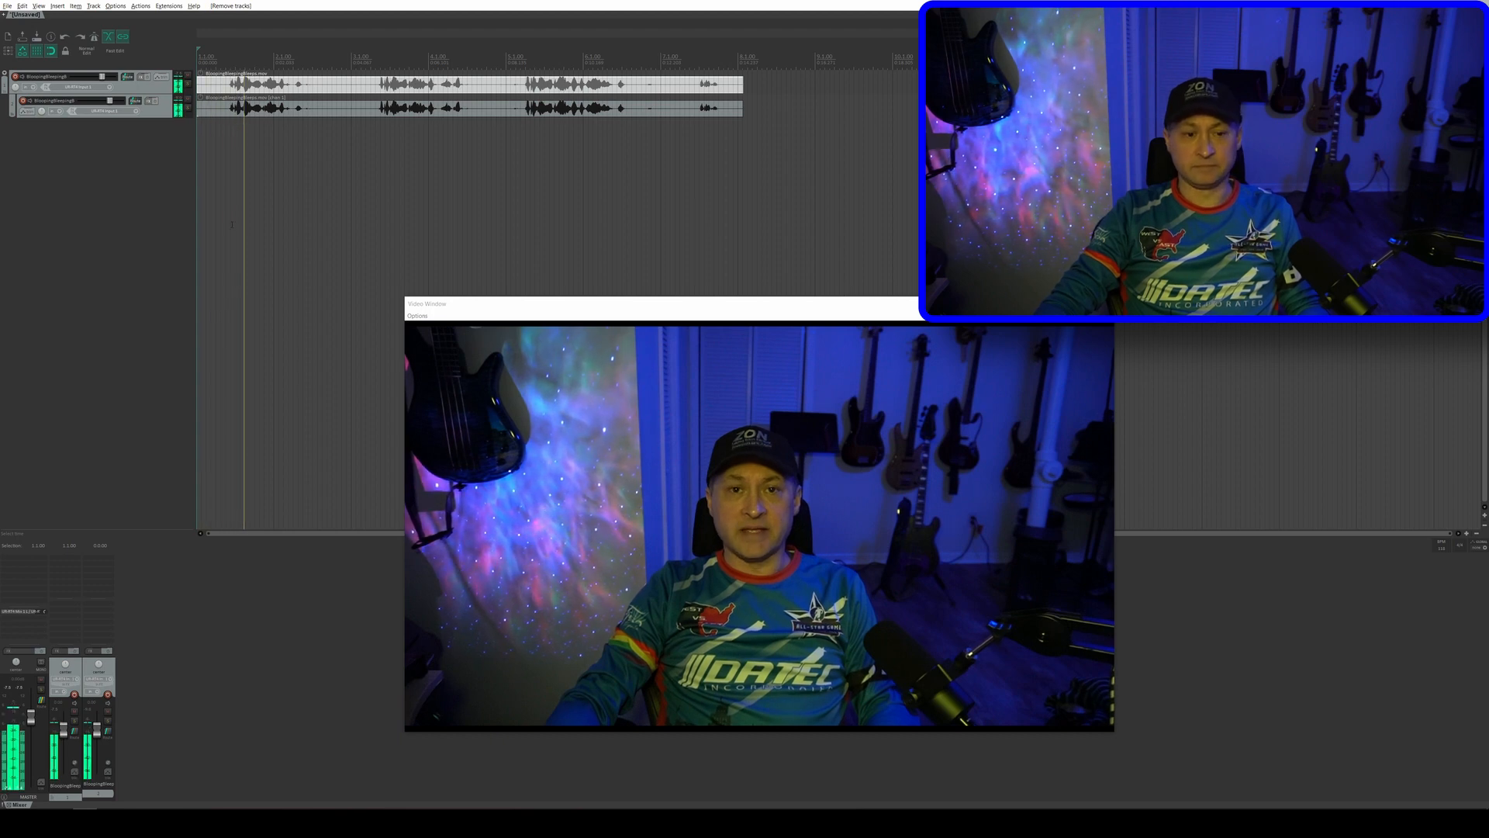
{"action": "key", "text": "space"}
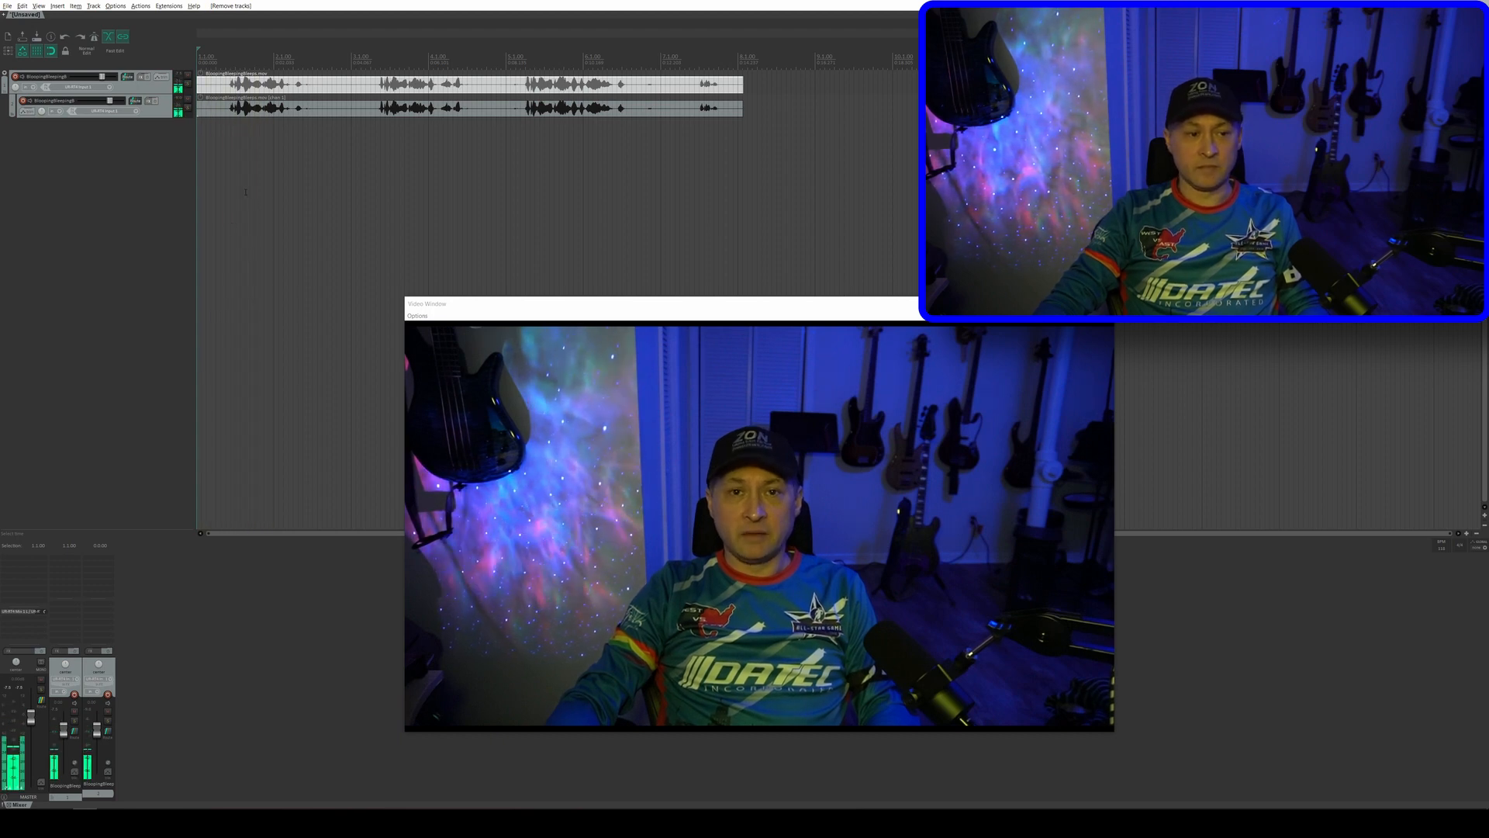
Play the project with the channel 1 audio track muted to check the video item for sound, and unmute the track.
{"action": "left_click", "coordinate": [187, 99]}
{"action": "key", "text": "space"}
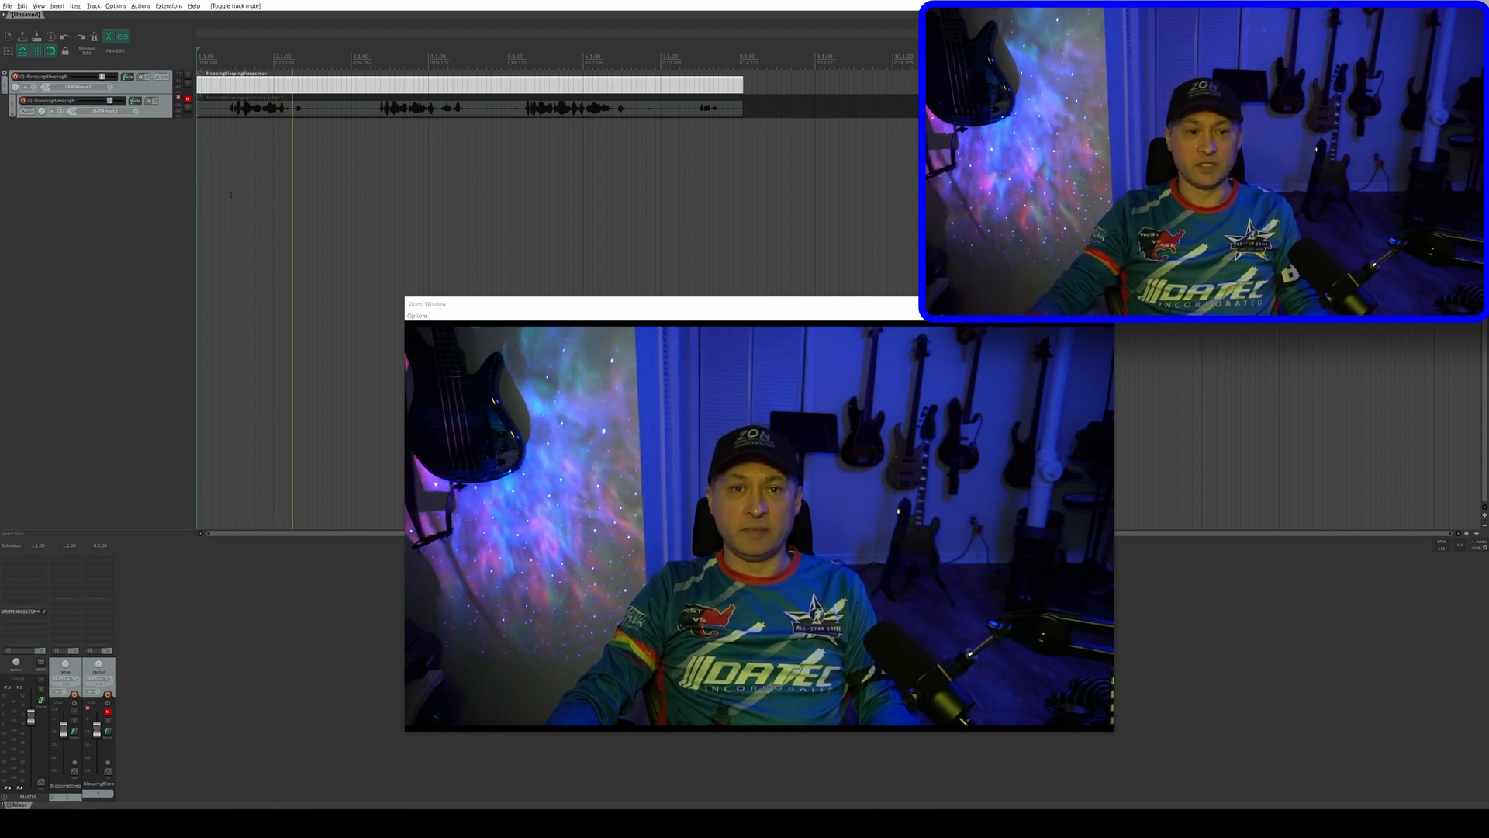
{"action": "key", "text": "space"}
{"action": "left_click", "coordinate": [187, 99]}
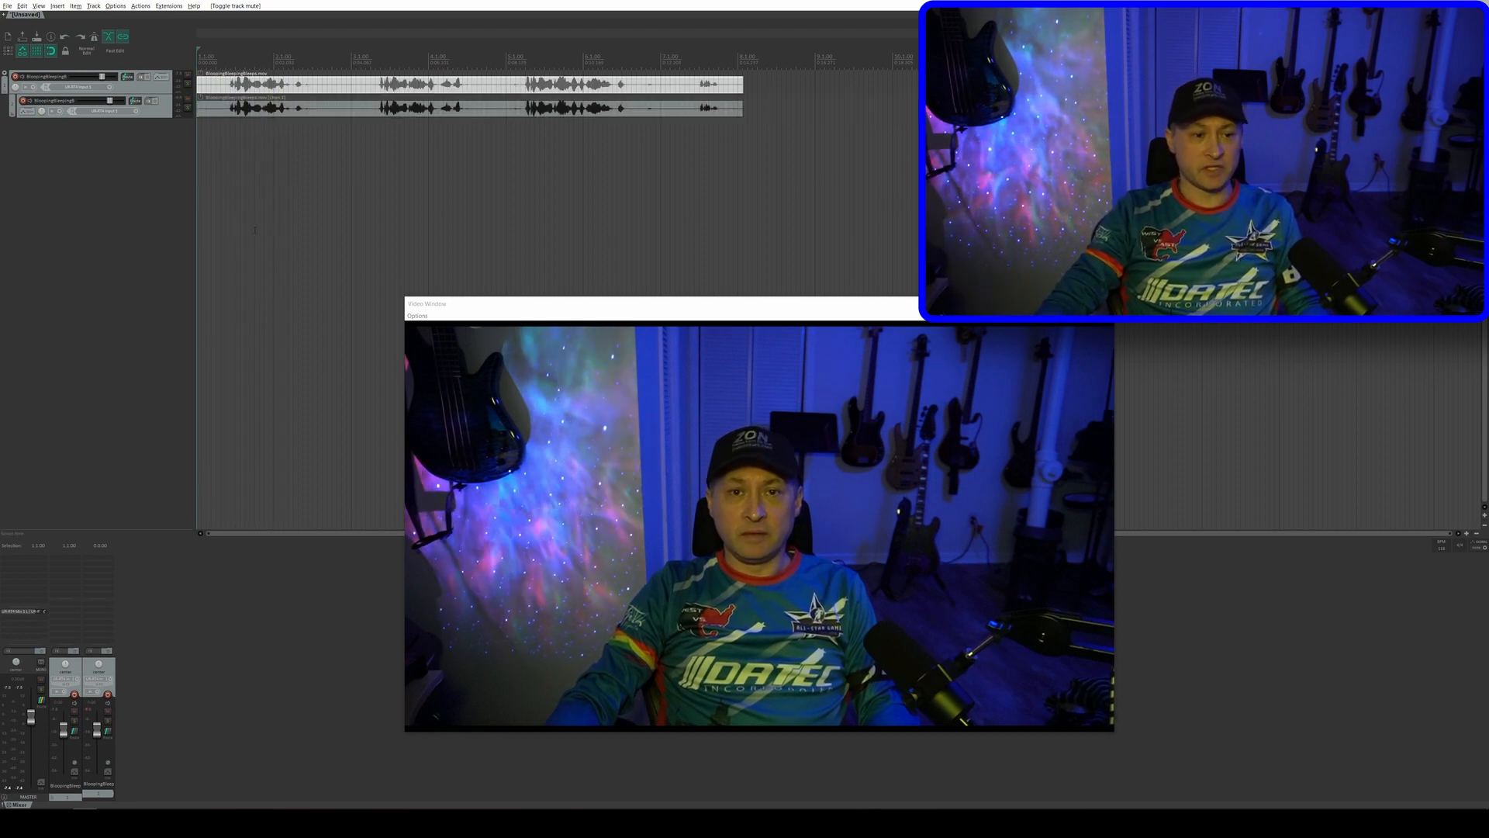
Move the channel 1 audio track out of the video track's folder and place it directly below the video track.
{"action": "left_click", "coordinate": [205, 115]}
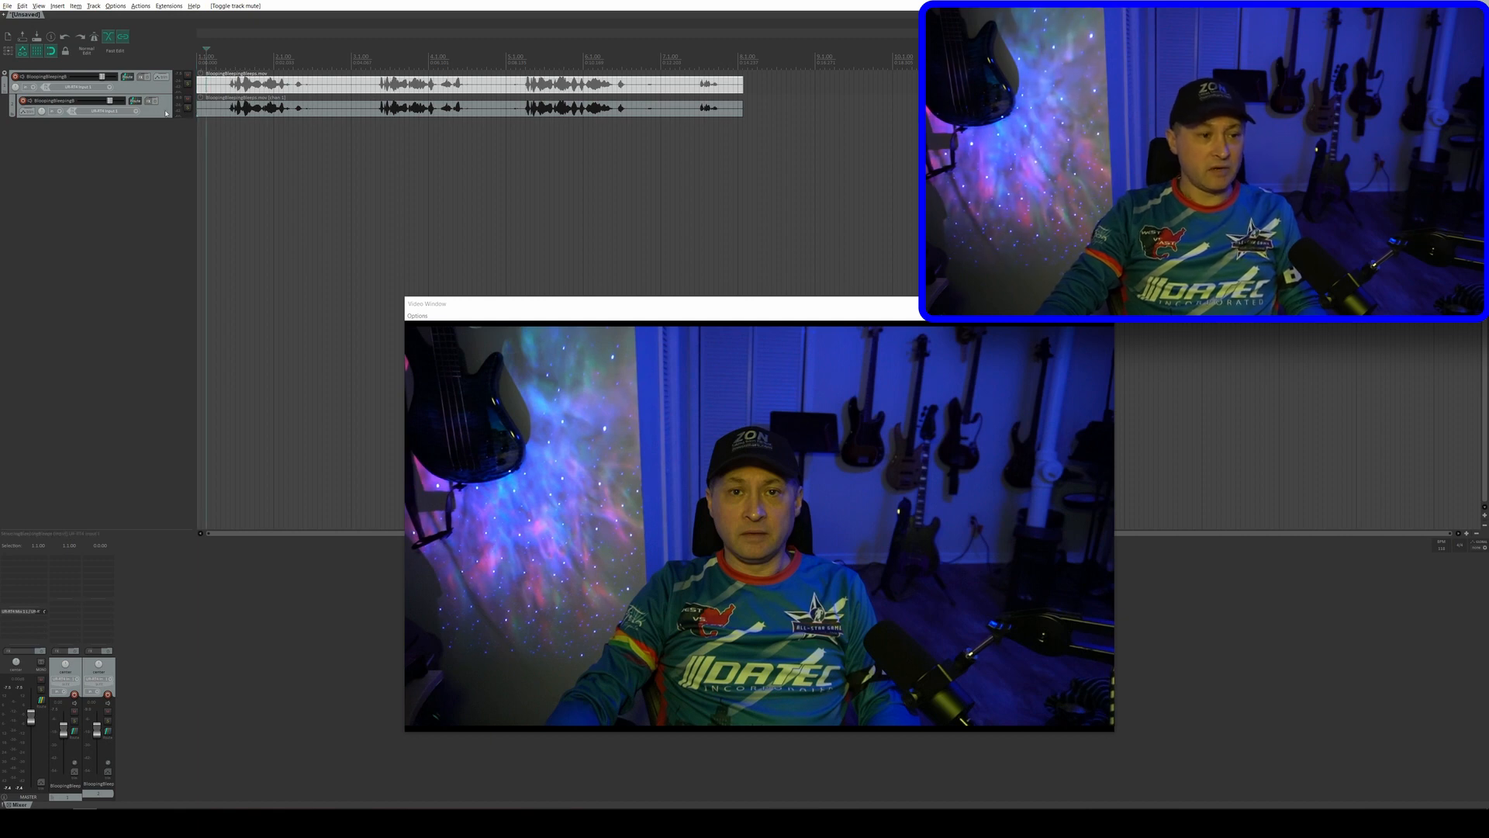
{"action": "left_click_drag", "start_coordinate": [166, 113], "coordinate": [142, 187]}
{"action": "left_click_drag", "start_coordinate": [42, 122], "coordinate": [31, 59]}
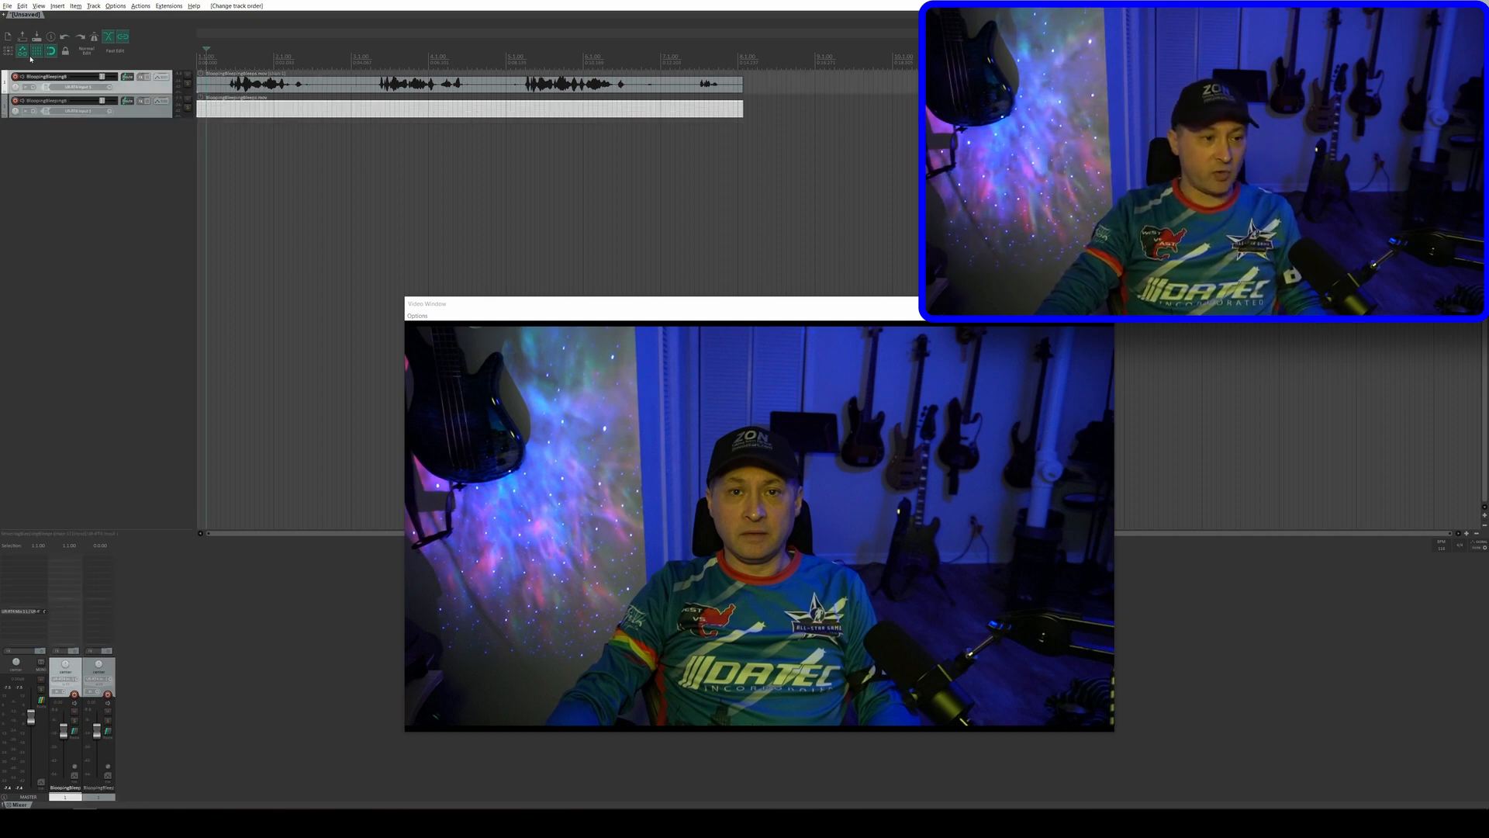
{"action": "left_click_drag", "start_coordinate": [150, 89], "coordinate": [238, 193]}
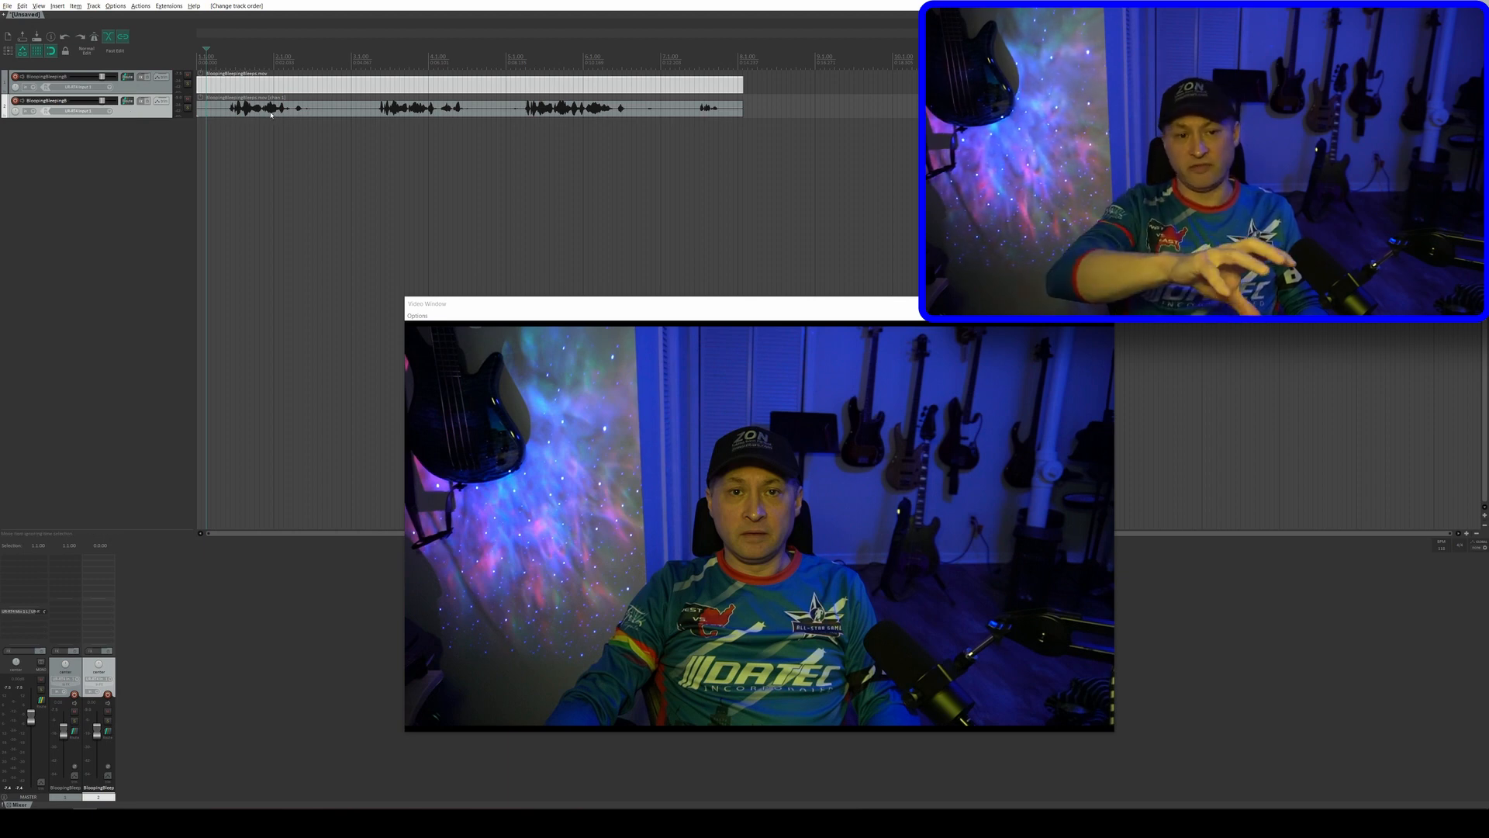
Group the video item with the channel 1 audio item, and test moving them together.
{"action": "left_click", "coordinate": [245, 153]}
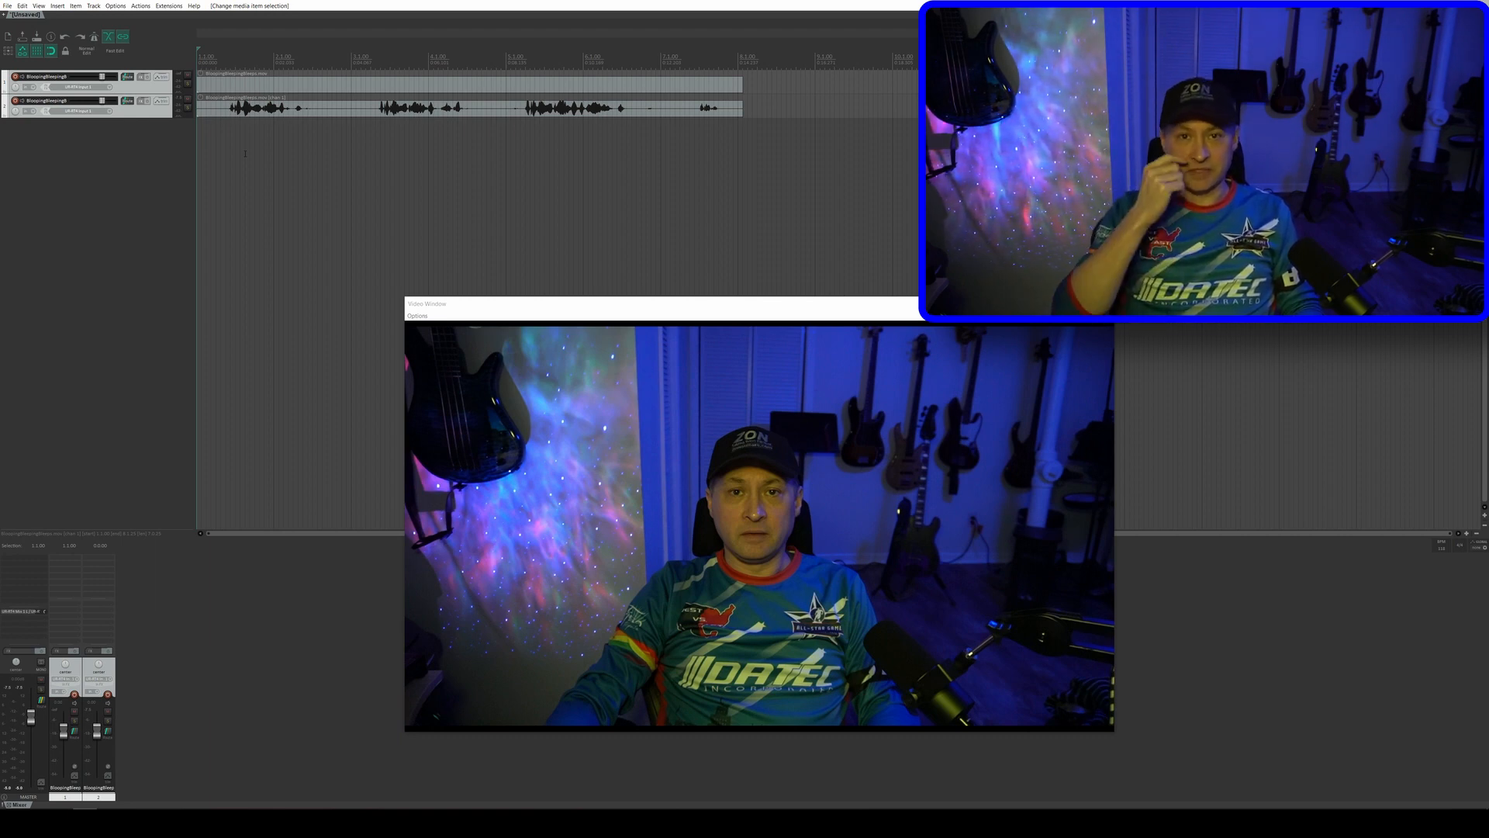
{"action": "left_click", "coordinate": [217, 84]}
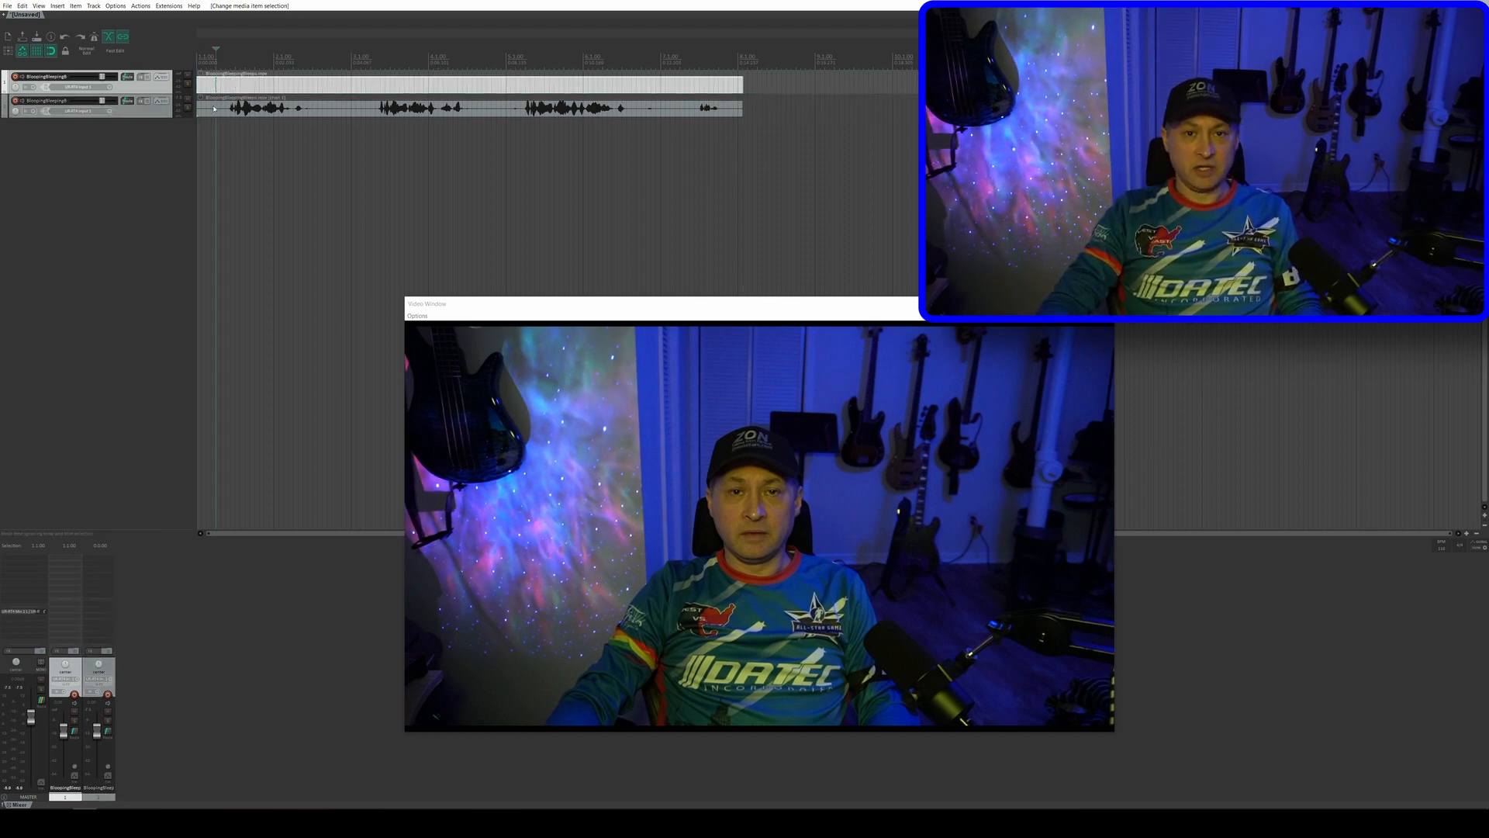
{"action": "left_click", "coordinate": [214, 108], "text": "ctrl"}
{"action": "right_click", "coordinate": [214, 108]}
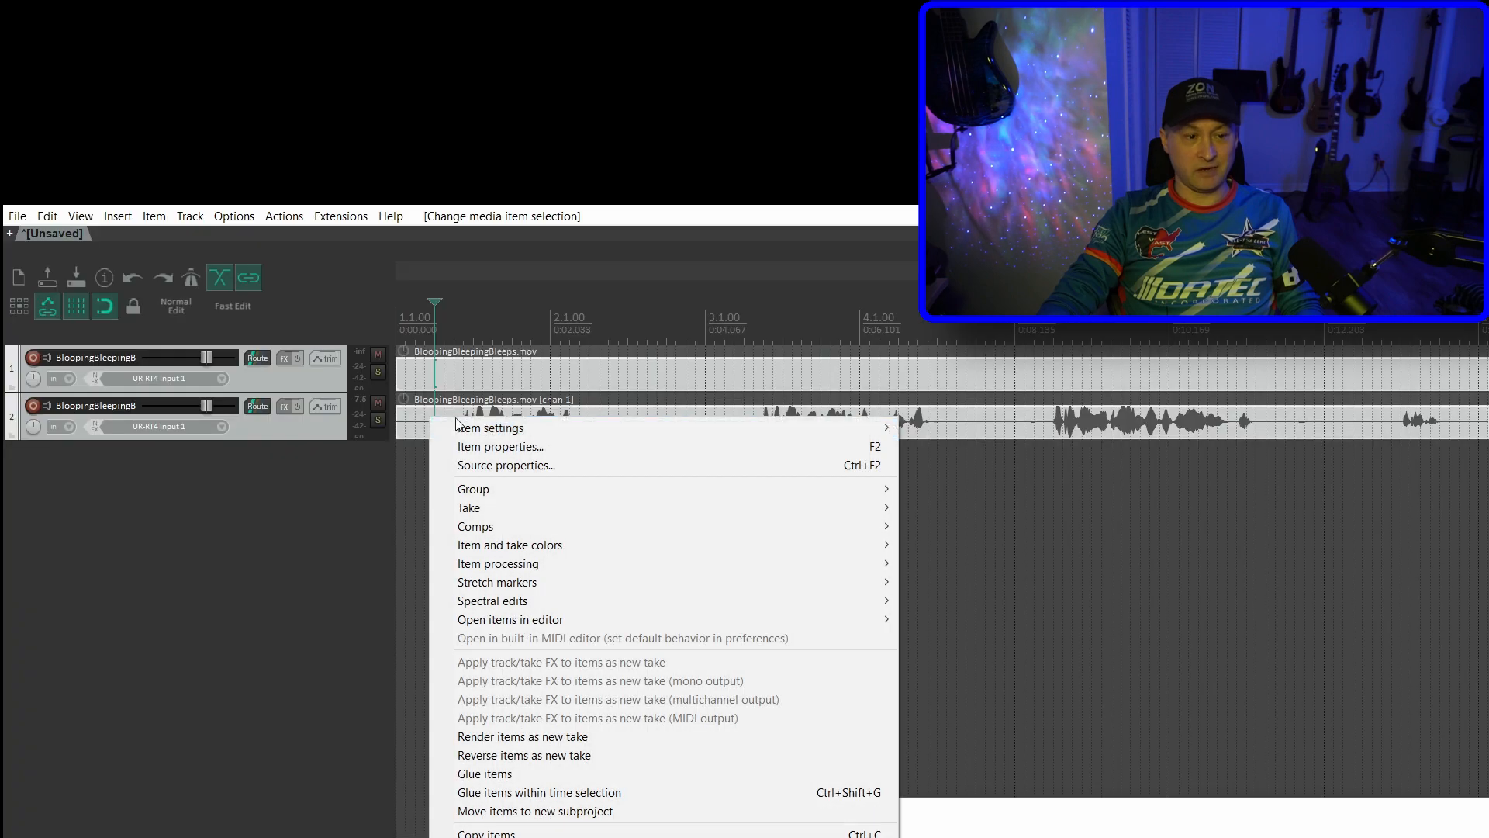
{"action": "mouse_move", "coordinate": [233, 142]}
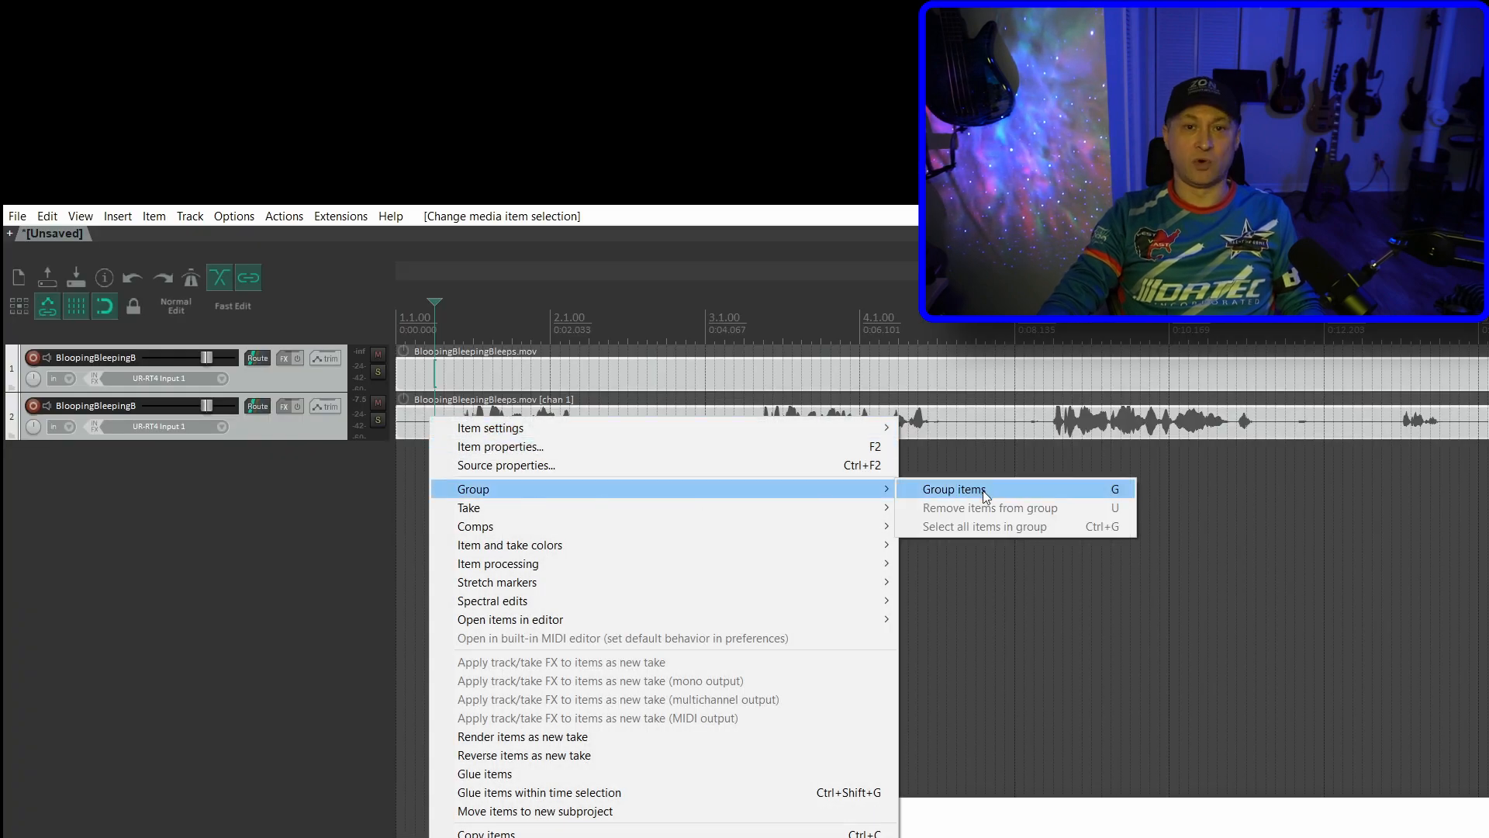
{"action": "left_click", "coordinate": [984, 495]}
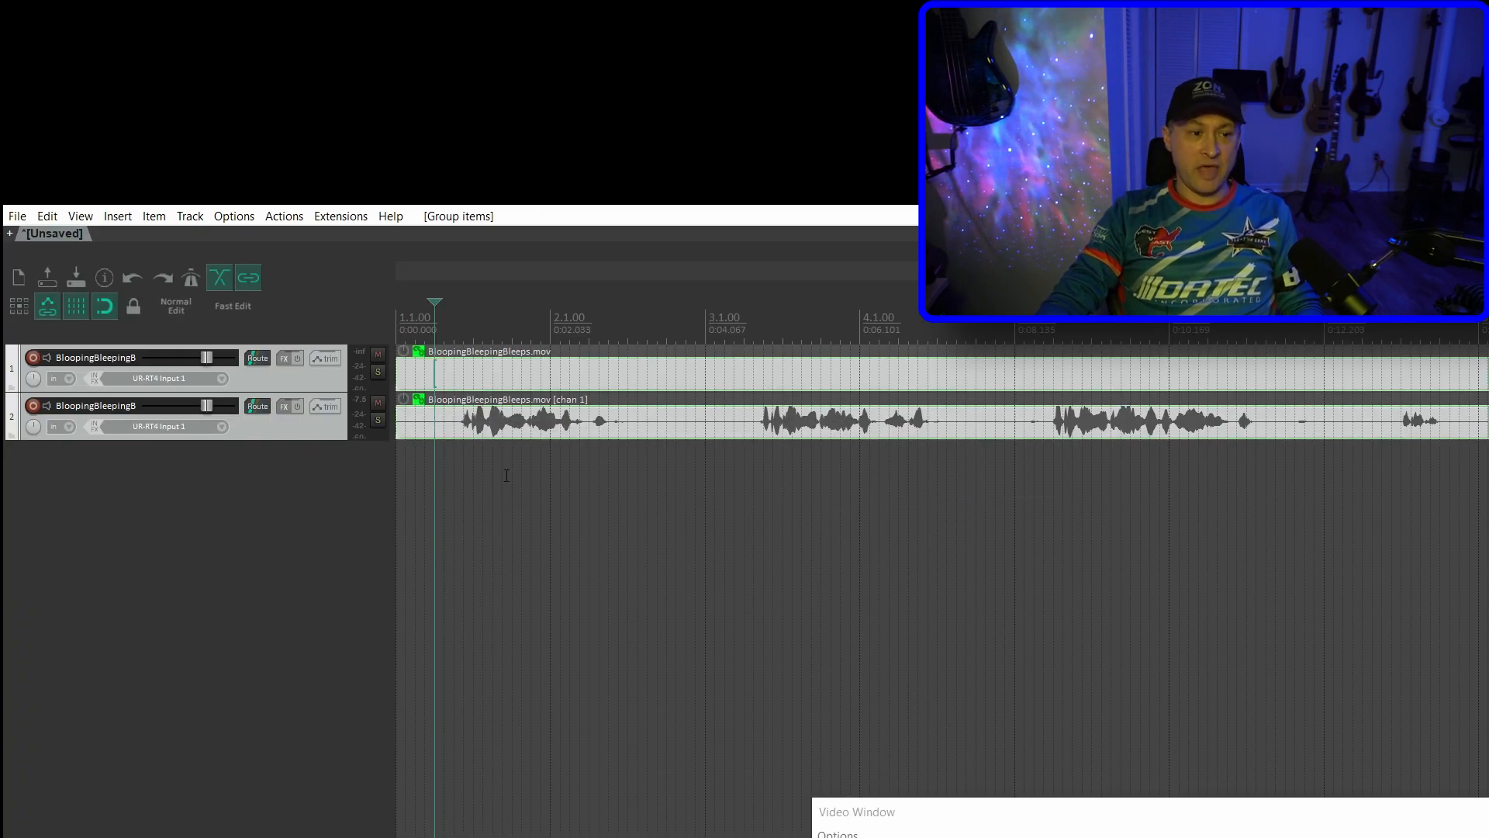
{"action": "mouse_move", "coordinate": [519, 373]}
{"action": "left_mouse_down"}
{"action": "mouse_move", "coordinate": [1128, 380]}
{"action": "mouse_move", "coordinate": [520, 377]}
{"action": "left_mouse_up"}
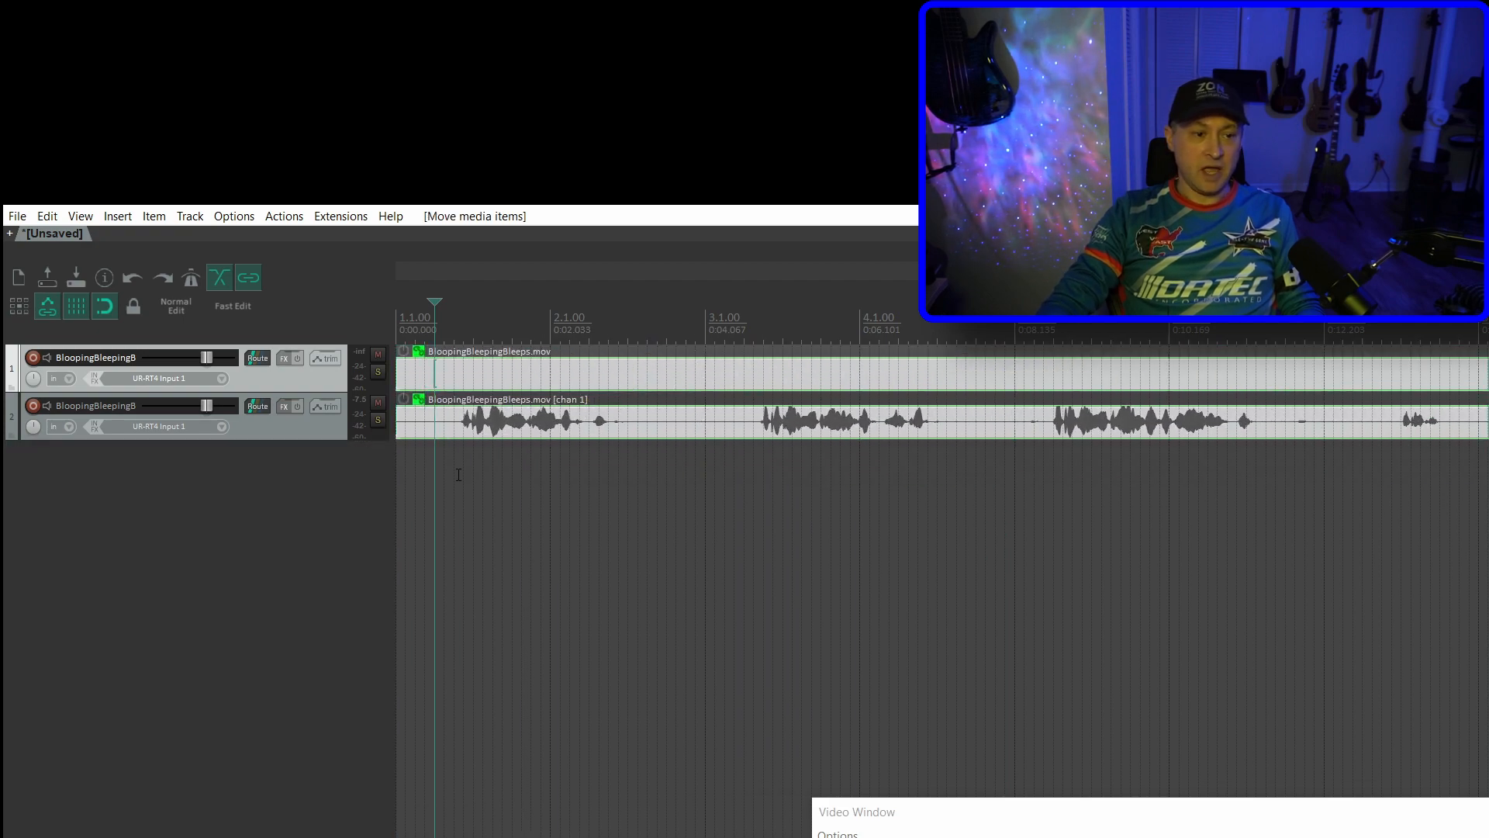
Trim the silence before the first phrase and move the grouped video and audio items back to the project start.
{"action": "left_click_drag", "start_coordinate": [401, 382], "coordinate": [455, 382]}
{"action": "left_click_drag", "start_coordinate": [567, 384], "coordinate": [513, 385]}
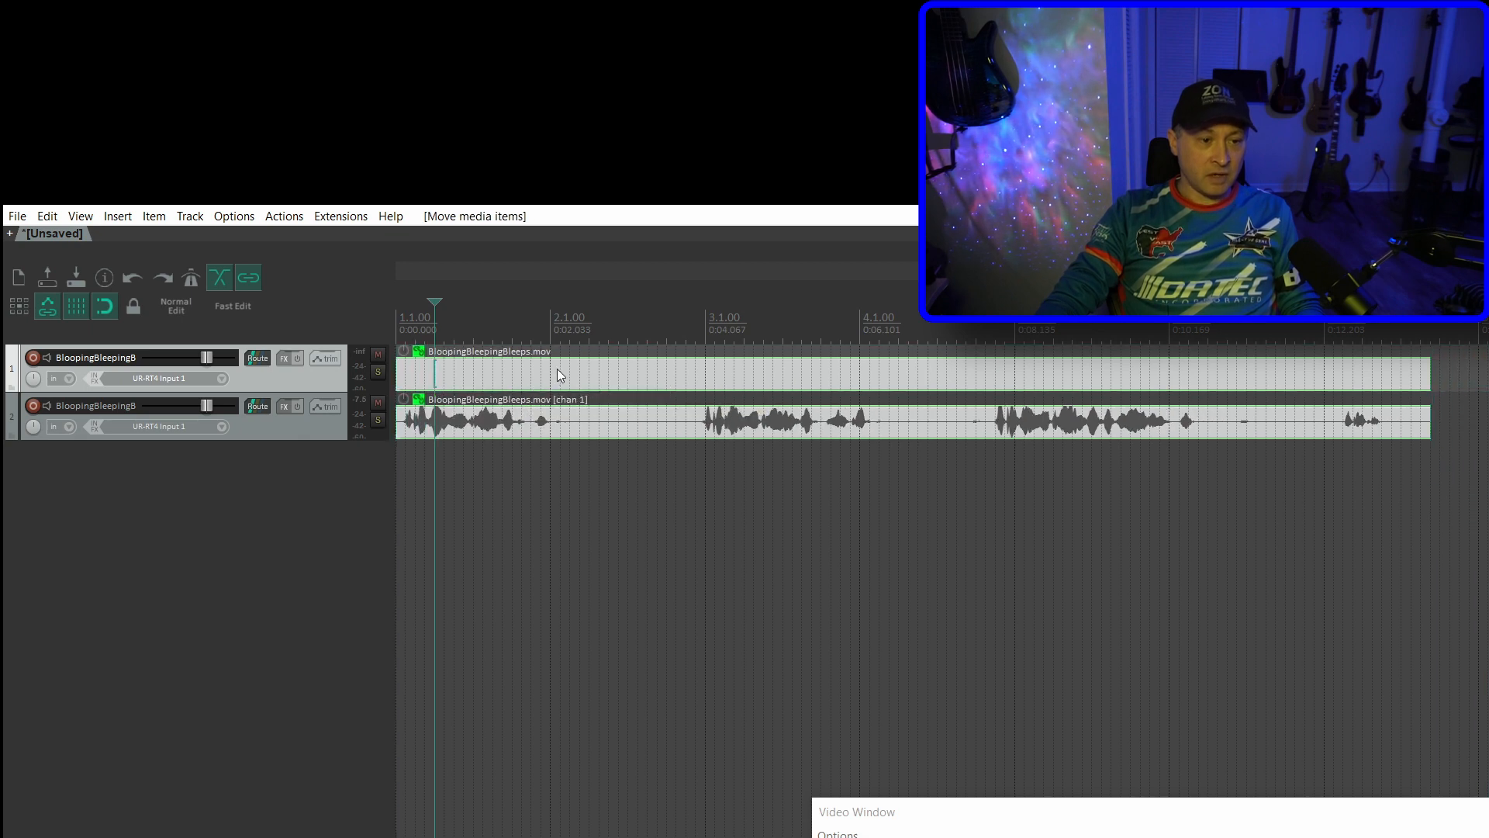
Split the grouped items after each of the first three phrases and trim the silence before each following phrase.
{"action": "left_click", "coordinate": [573, 346]}
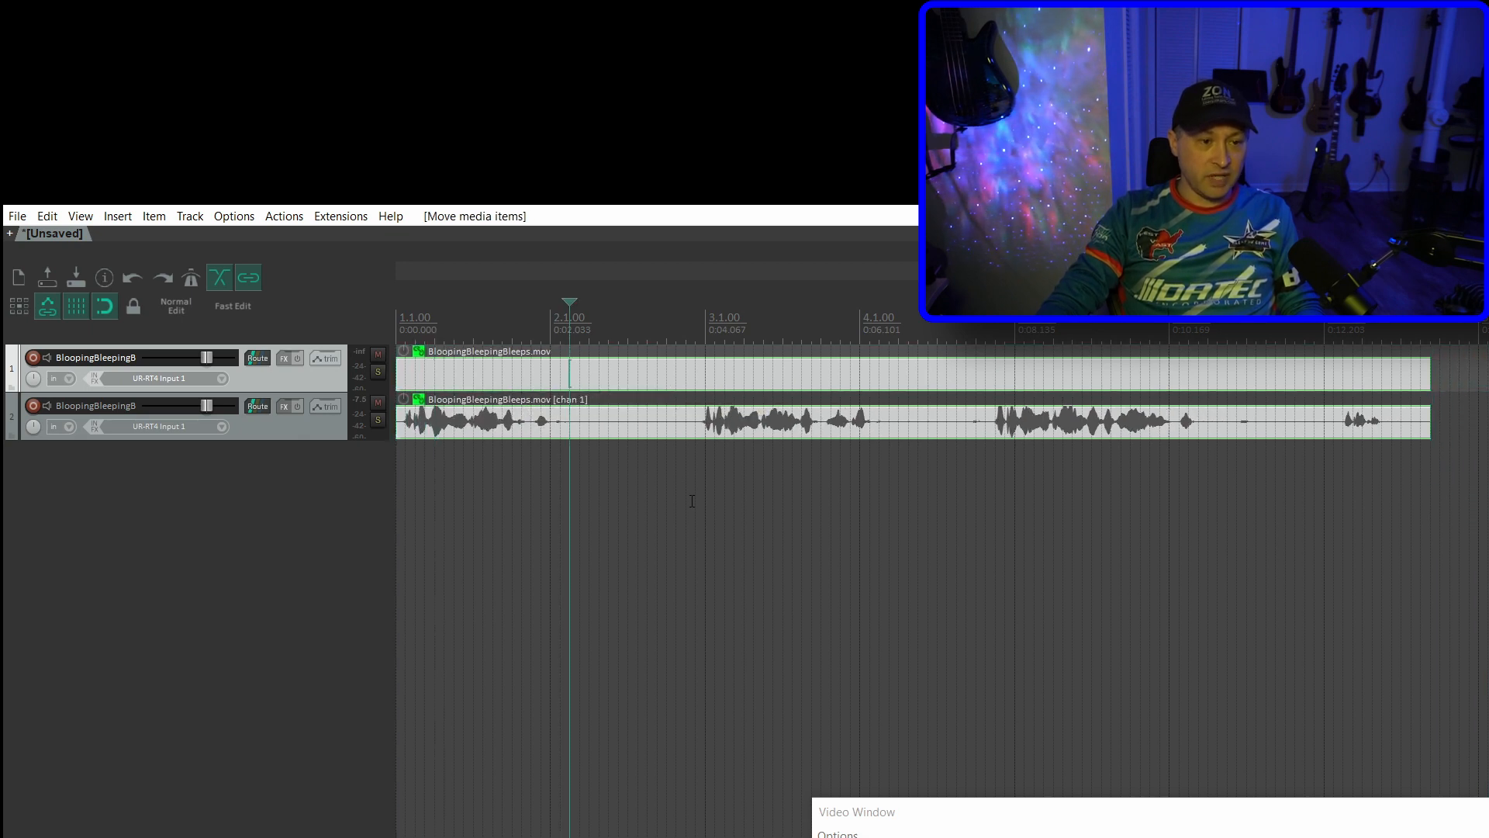
{"action": "key", "text": "s"}
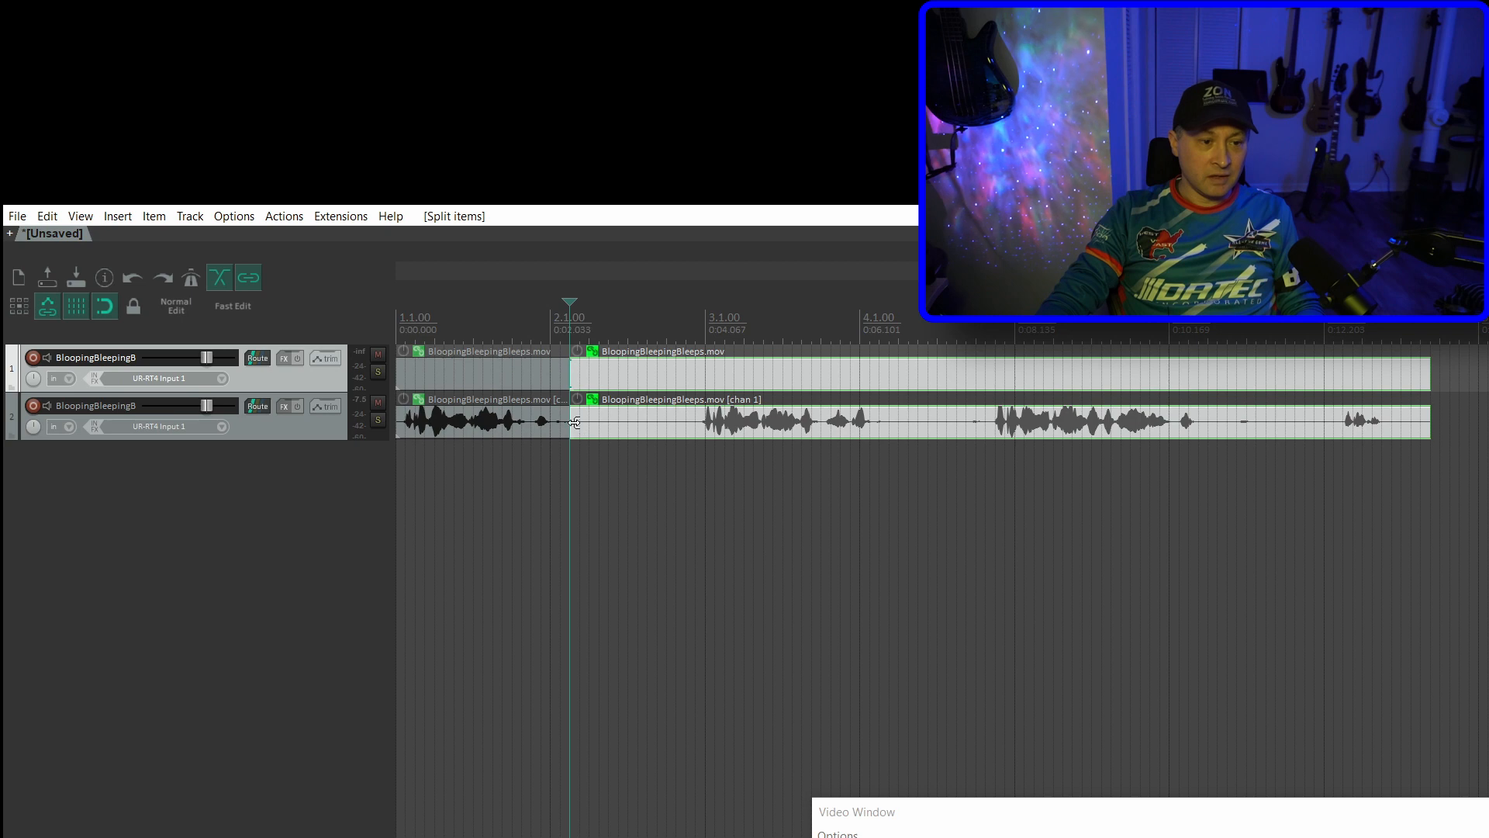
{"action": "left_click_drag", "start_coordinate": [575, 423], "coordinate": [705, 423]}
{"action": "left_click", "coordinate": [898, 421]}
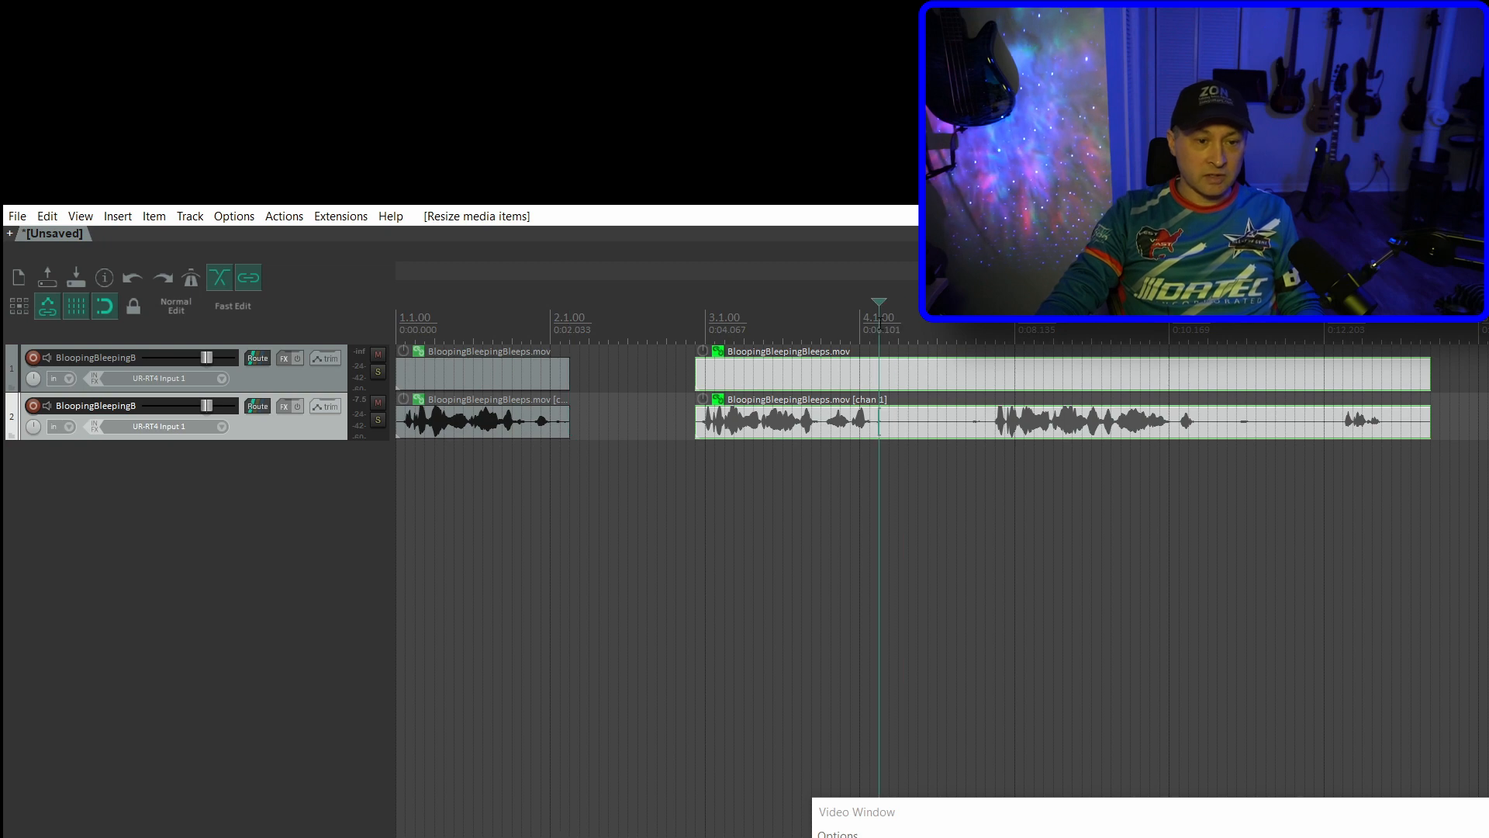
{"action": "key", "text": "s"}
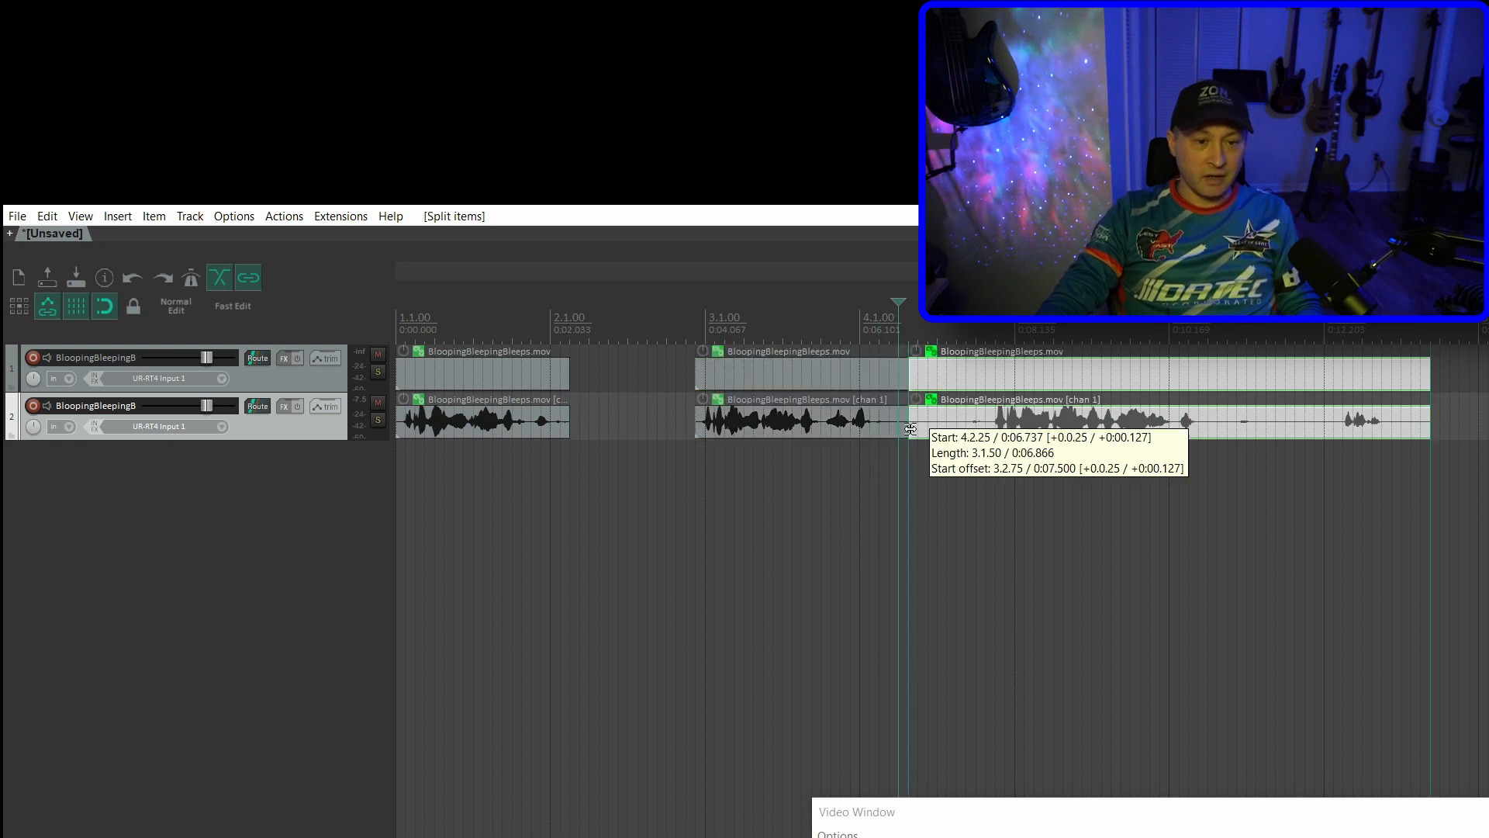
{"action": "left_click_drag", "start_coordinate": [900, 377], "coordinate": [986, 378]}
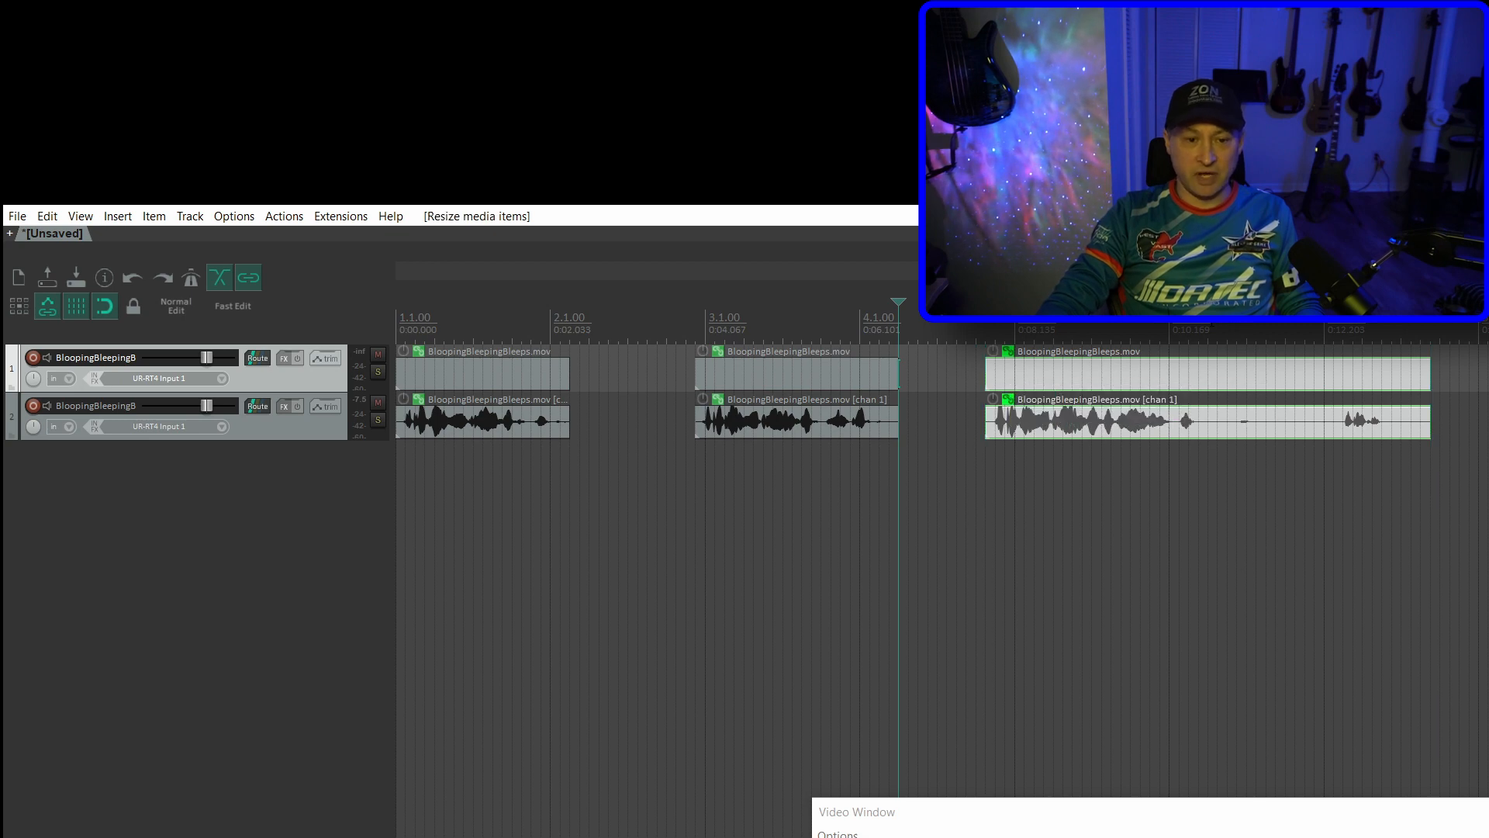
{"action": "left_click", "coordinate": [1207, 423]}
{"action": "key", "text": "s"}
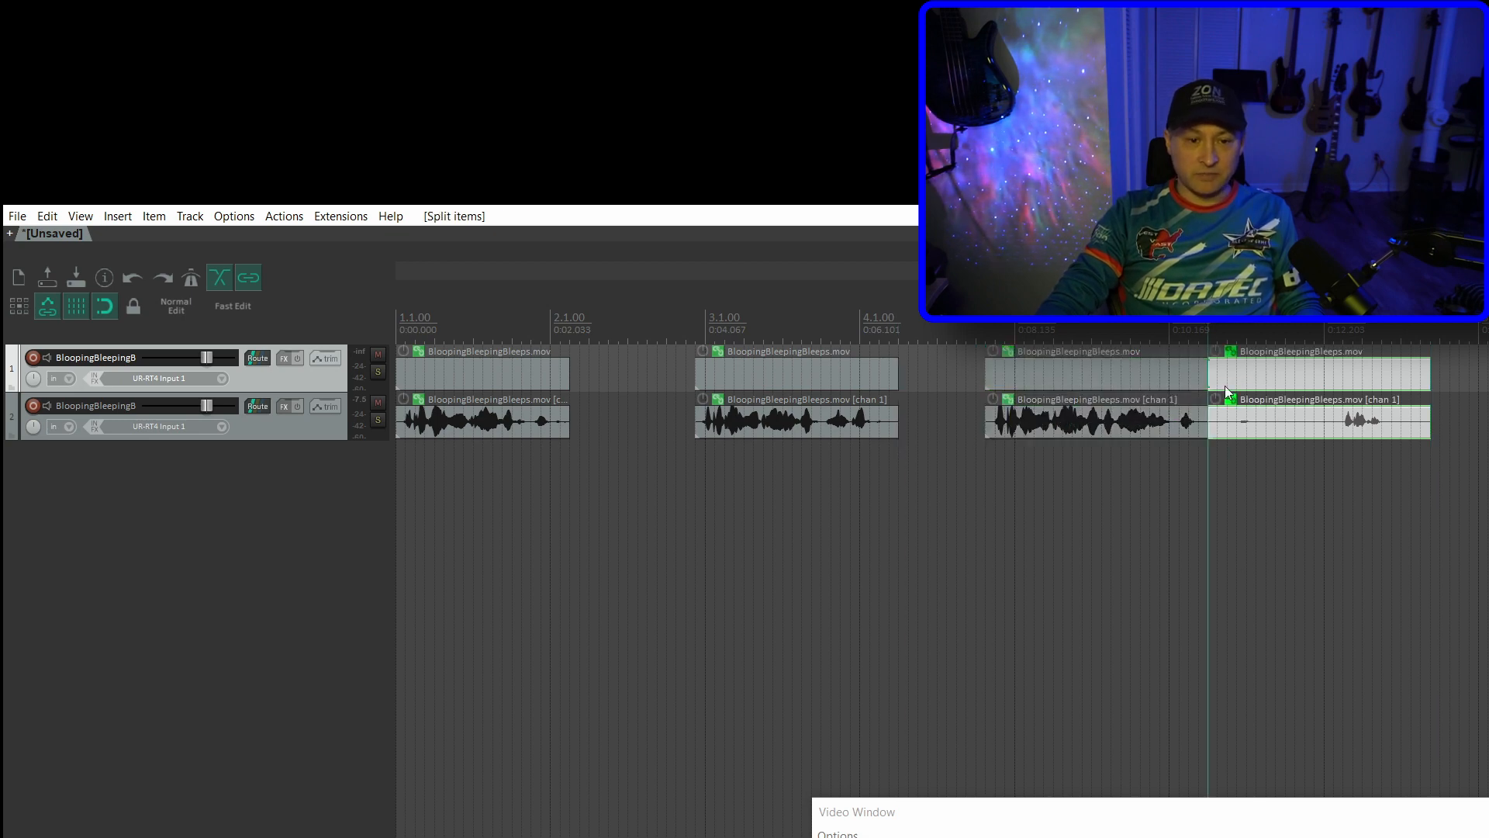
{"action": "left_click_drag", "start_coordinate": [1211, 374], "coordinate": [1334, 376]}
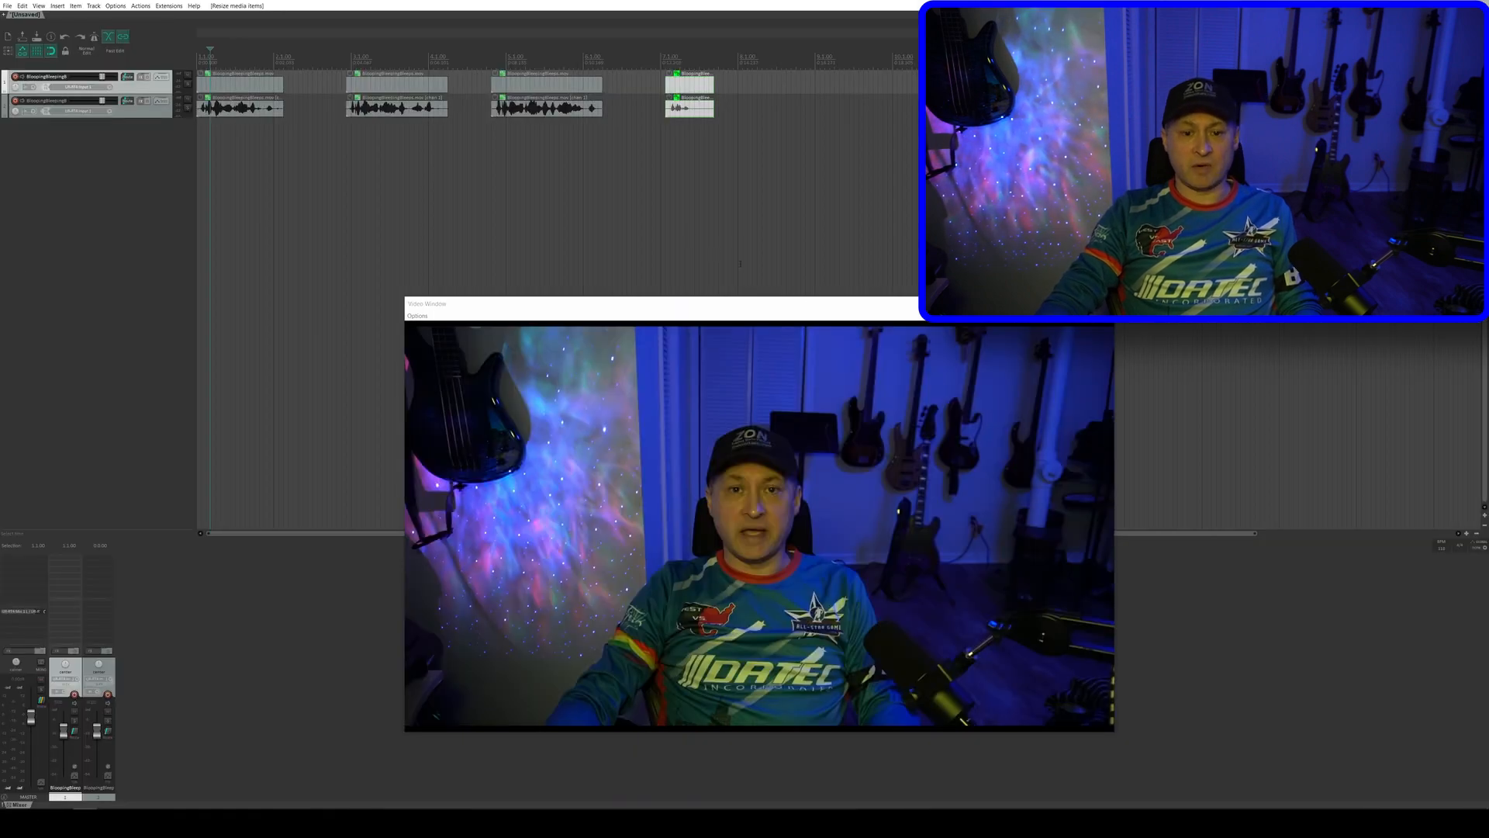
Insert BEEP.wav on a new track and copy the beep onto the audio track directly after the first clip.
{"action": "key", "text": "alt+Tab"}
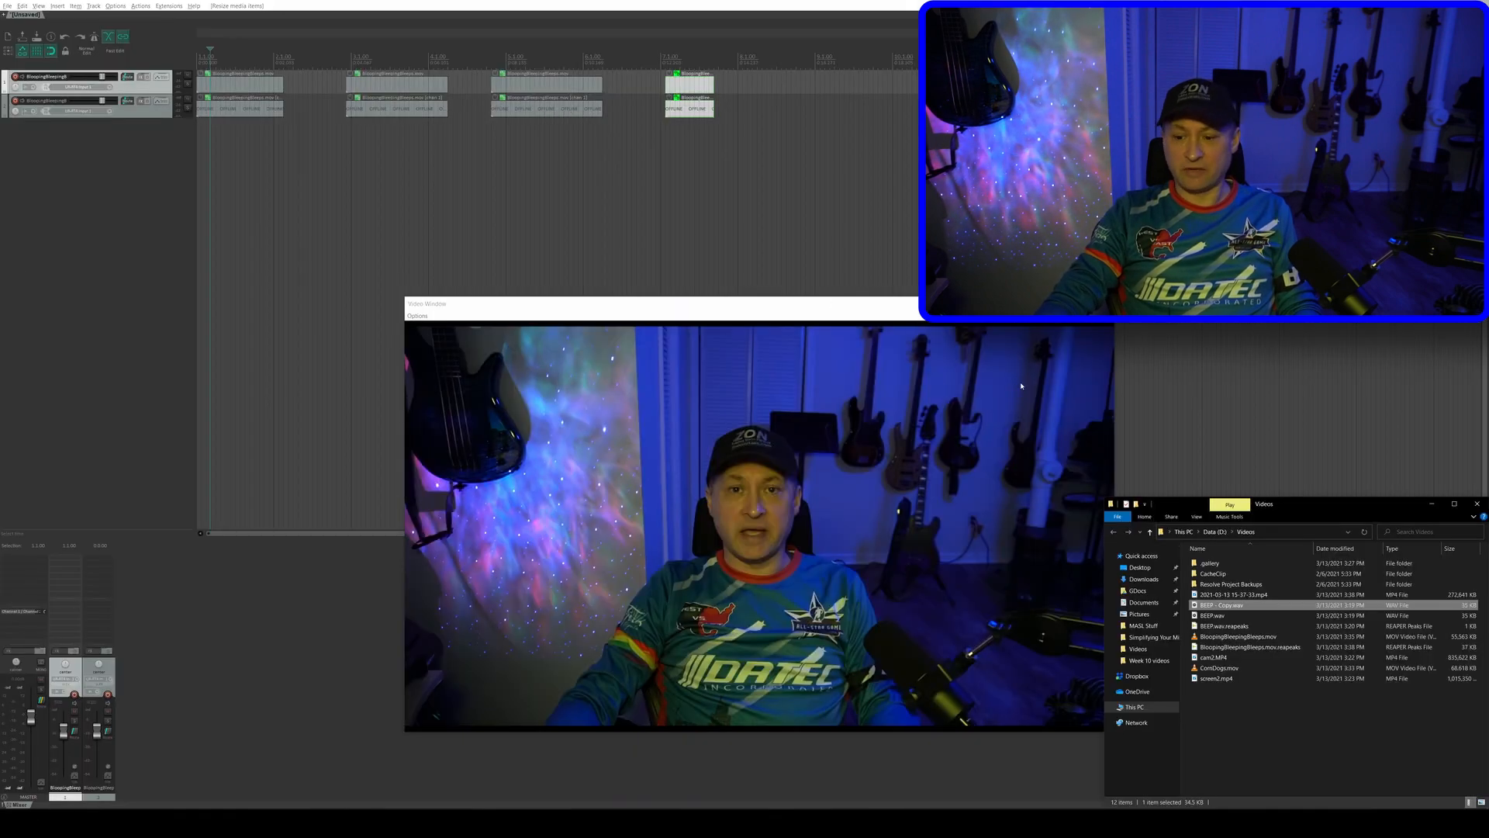
{"action": "left_click_drag", "start_coordinate": [1223, 618], "coordinate": [129, 155]}
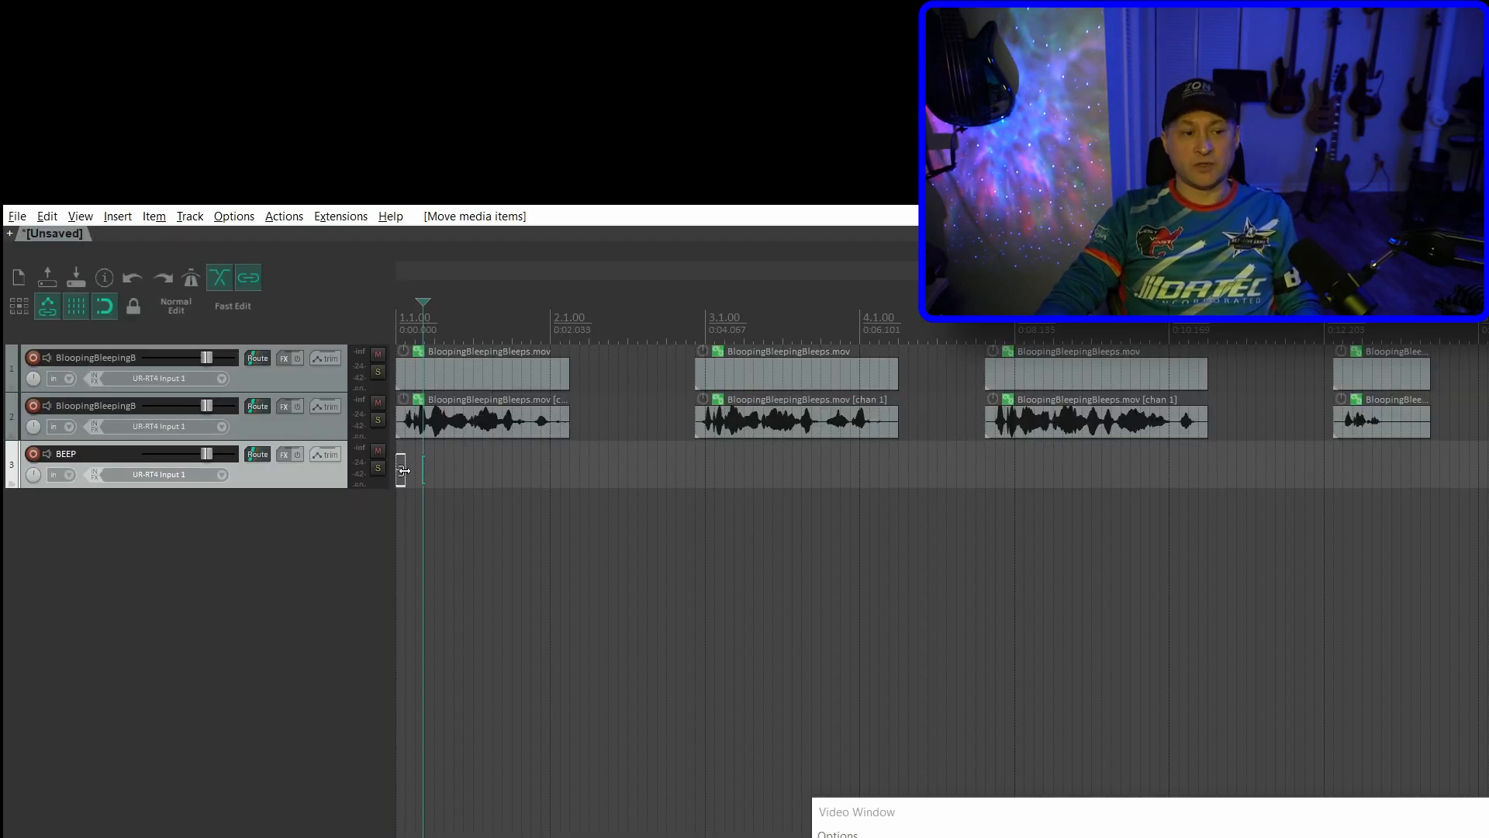
{"action": "left_click_drag", "start_coordinate": [401, 479], "coordinate": [590, 445]}
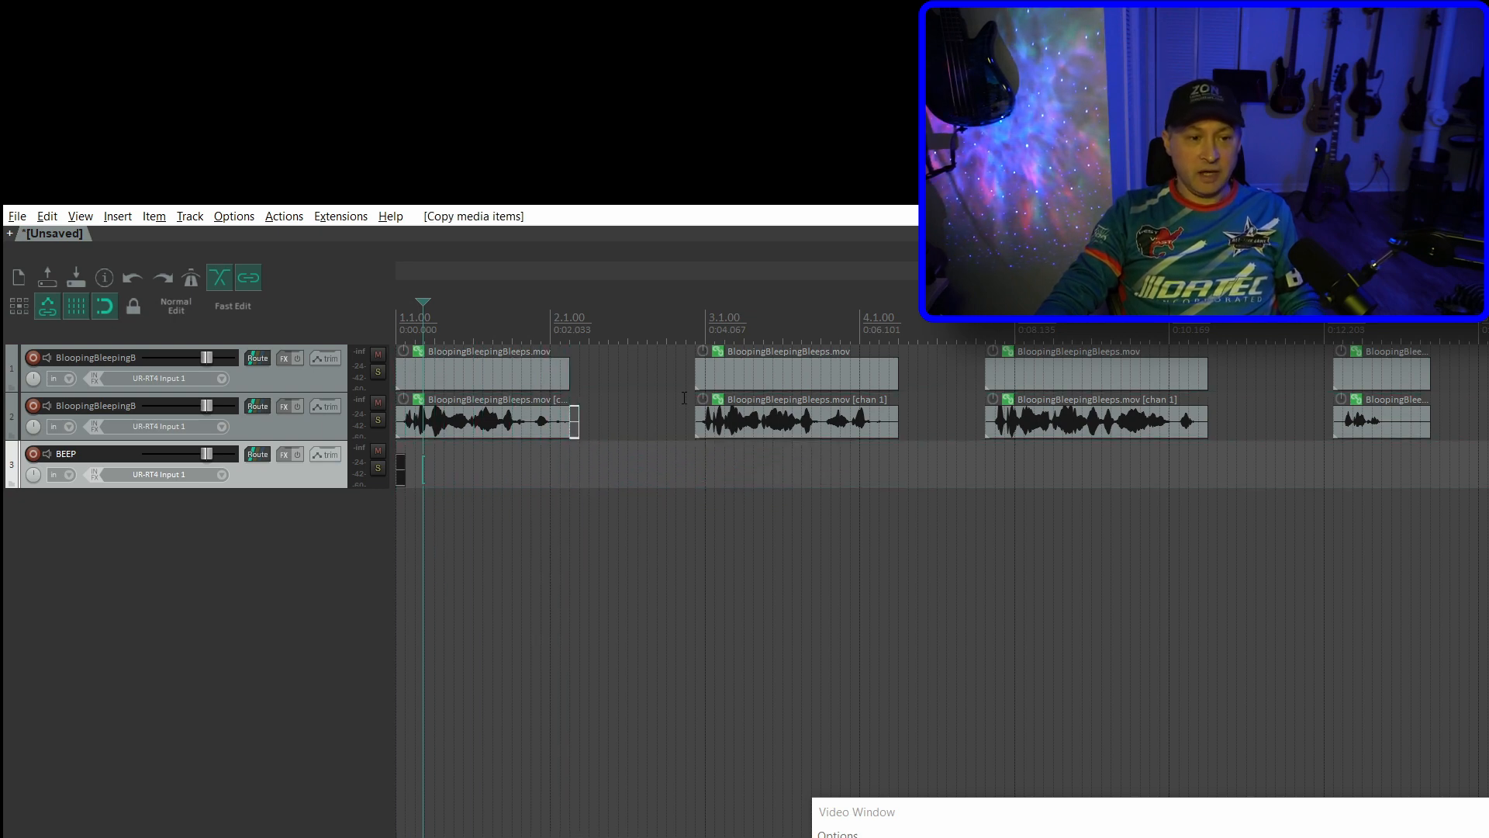
Move each remaining clip up against the preceding beep, and copy the beep directly after the second and third clips.
{"action": "left_click_drag", "start_coordinate": [749, 382], "coordinate": [633, 382]}
{"action": "left_click", "coordinate": [403, 471]}
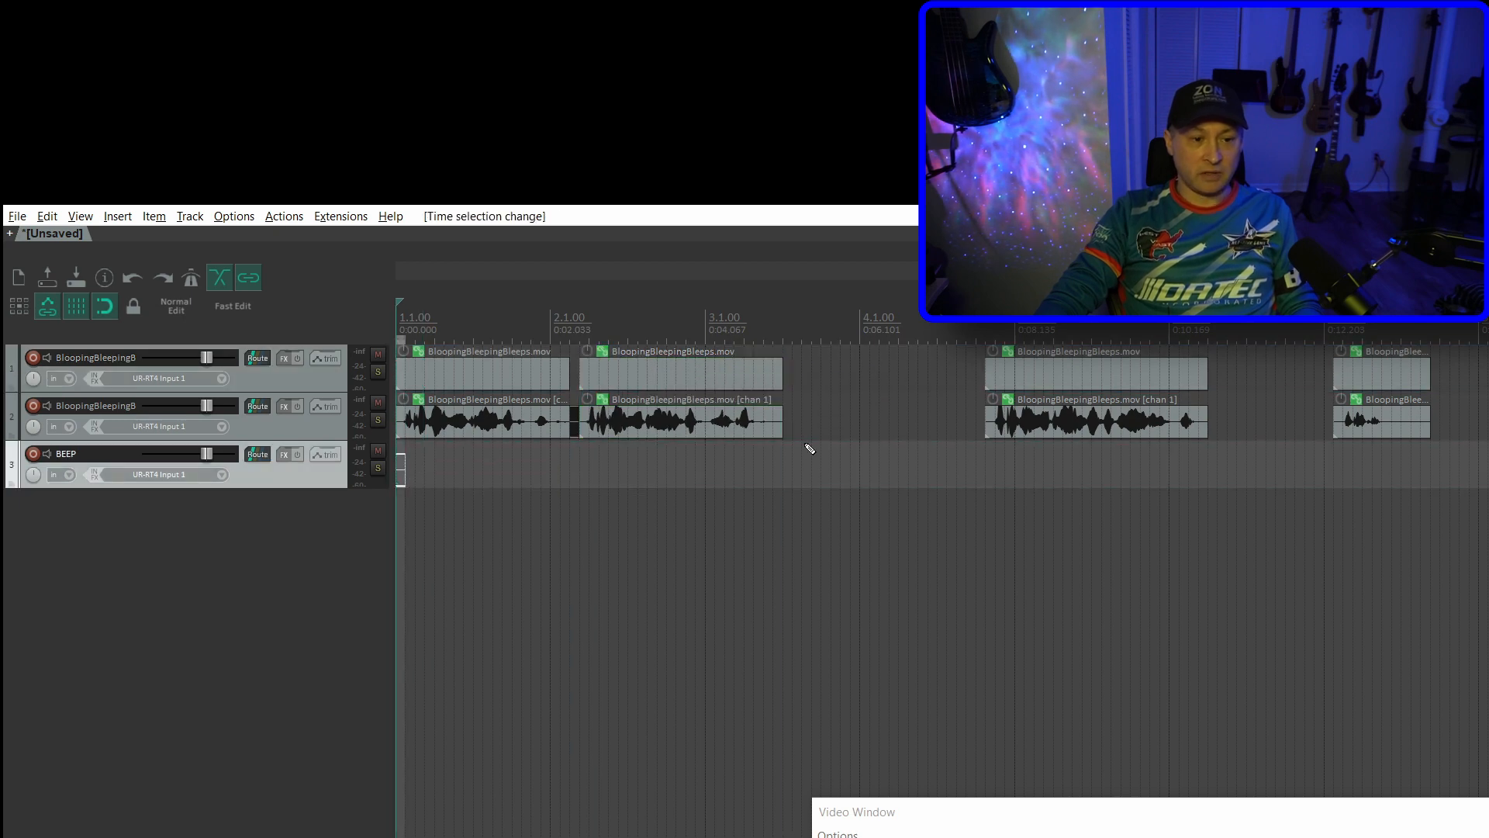
{"action": "left_click_drag", "start_coordinate": [404, 475], "coordinate": [791, 426]}
{"action": "left_click", "coordinate": [915, 448]}
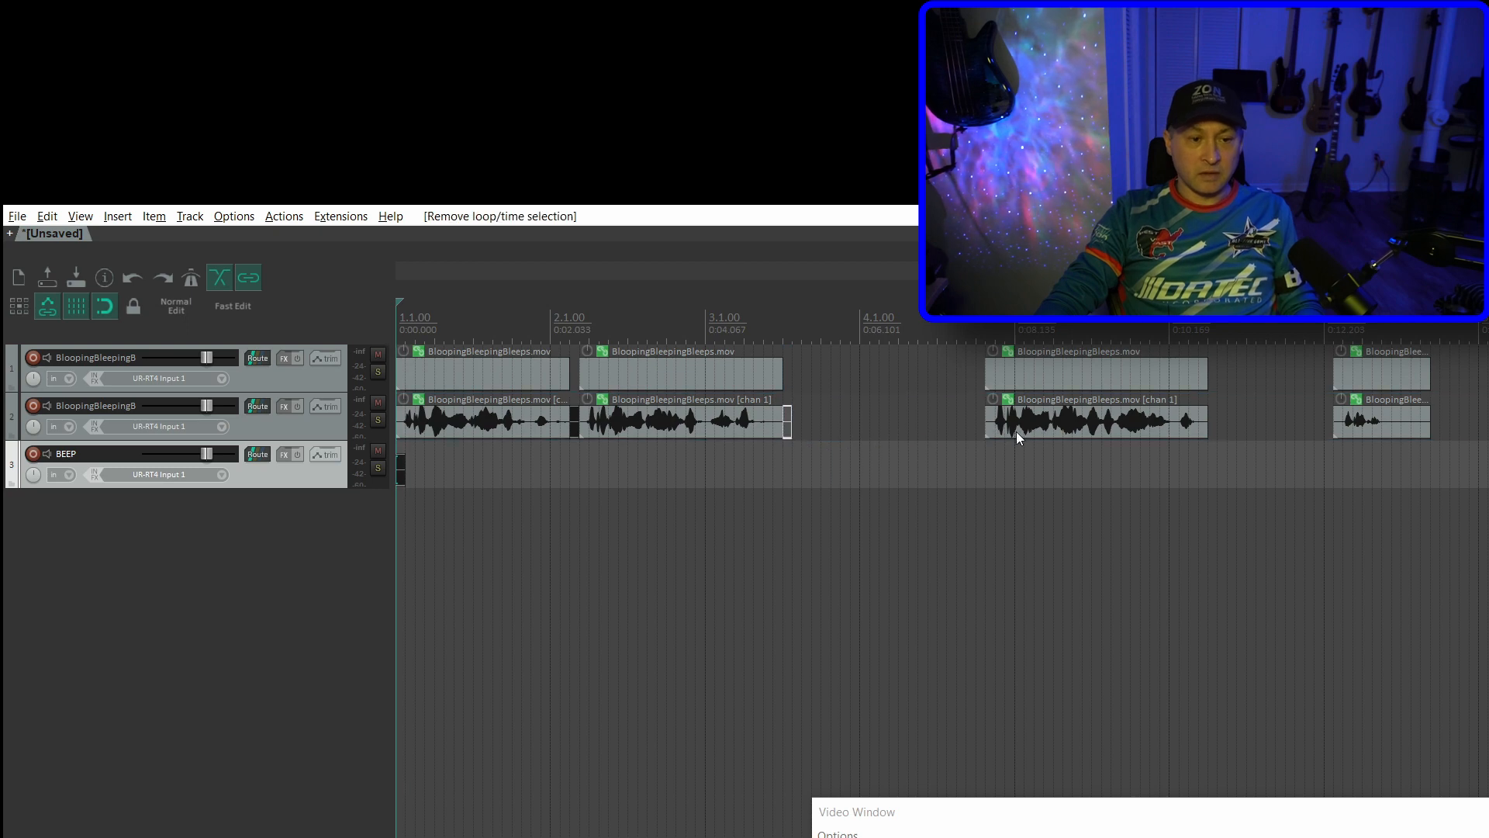
{"action": "left_click_drag", "start_coordinate": [1018, 428], "coordinate": [823, 429]}
{"action": "left_click_drag", "start_coordinate": [402, 480], "coordinate": [1026, 428]}
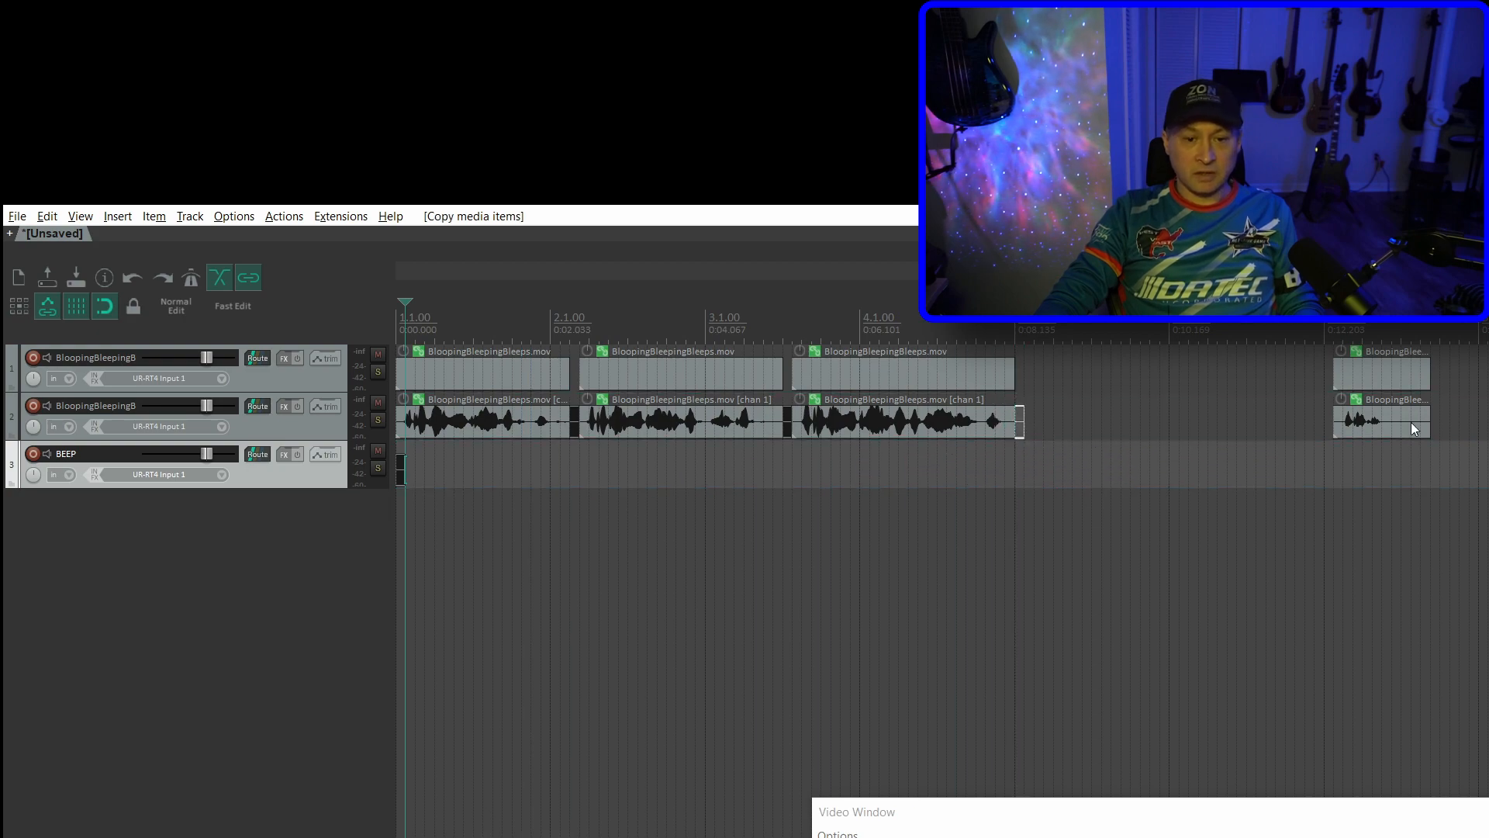
{"action": "left_click_drag", "start_coordinate": [1414, 429], "coordinate": [1070, 426]}
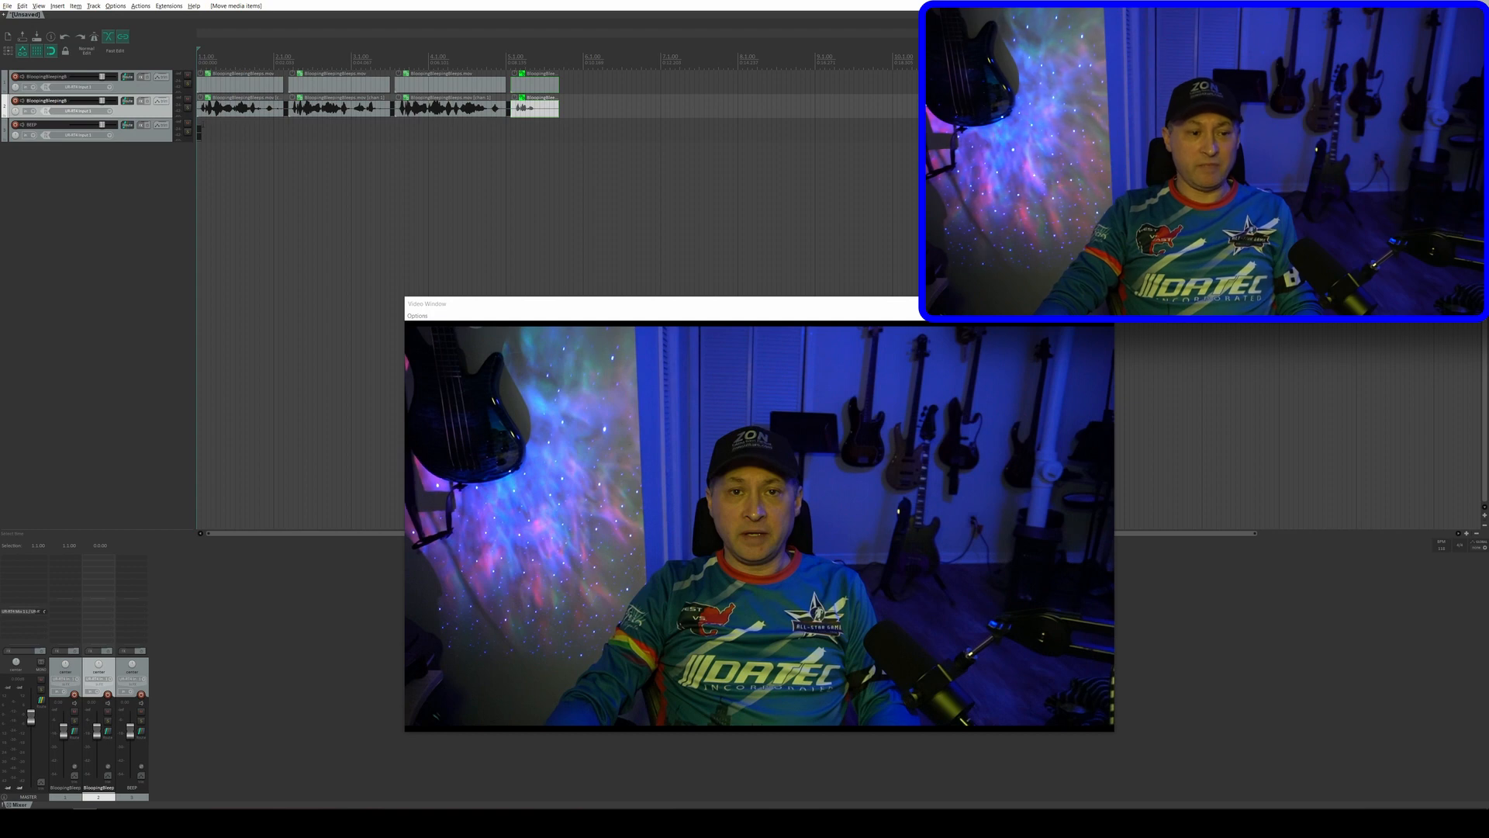
Mute the BEEP source track and play the bleeped sequence from the start.
{"action": "left_click", "coordinate": [188, 122]}
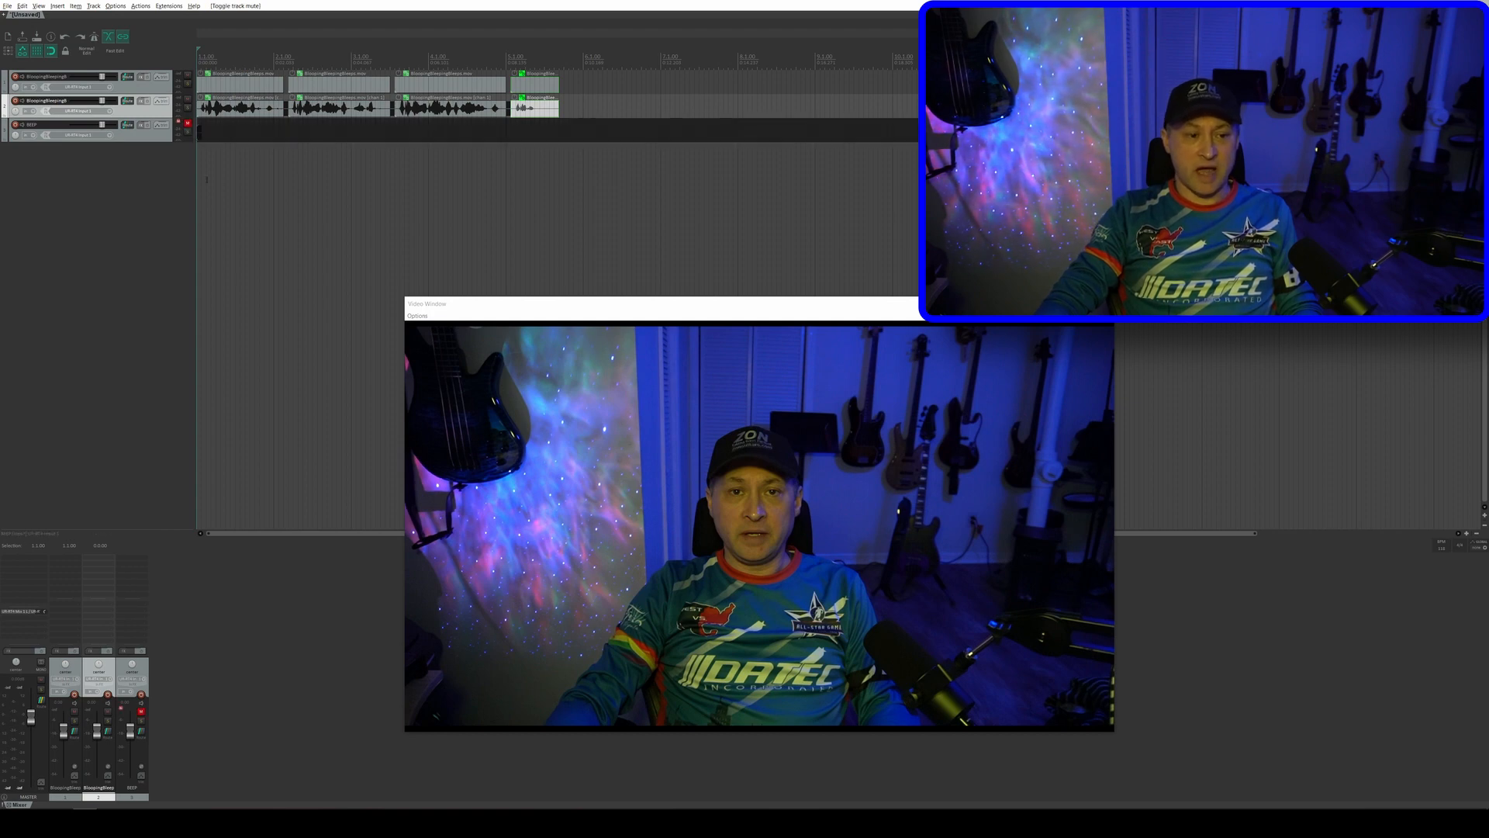
{"action": "key", "text": "space"}
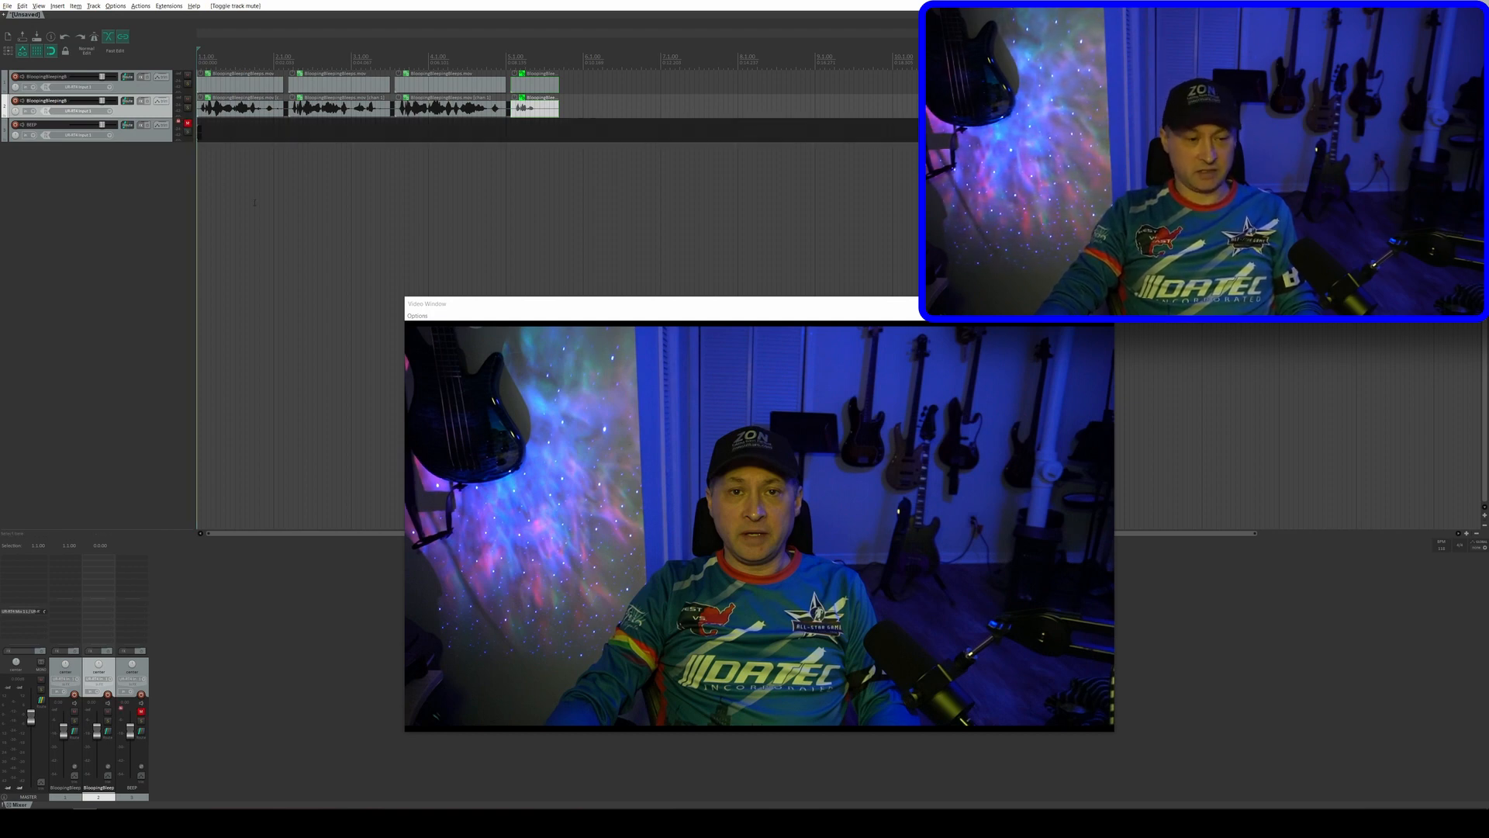
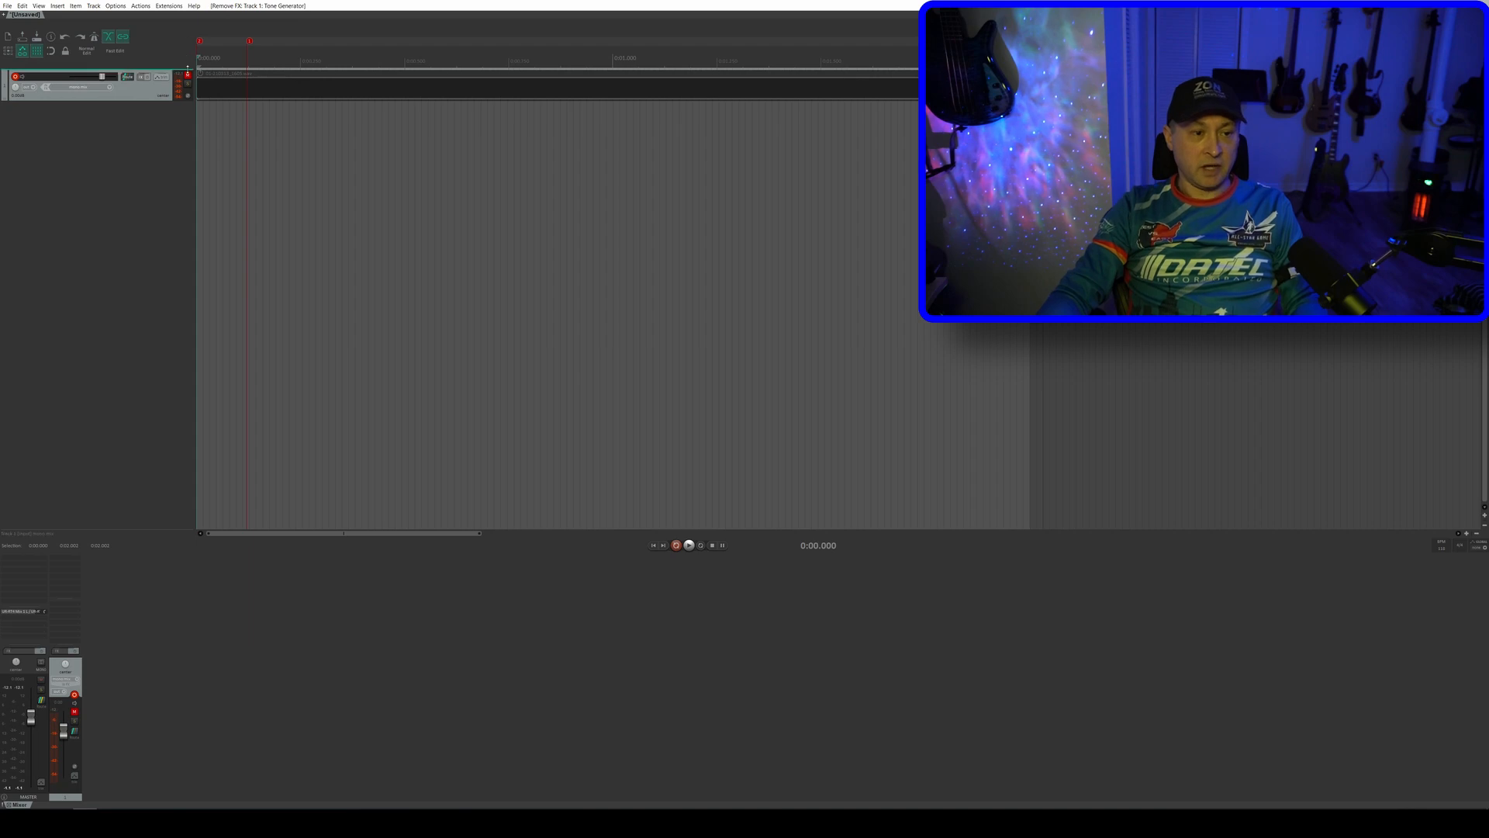
Unmute the tone track and render the entire project to D:\Videos as the 24-bit stereo WAV file BEEP2seconds.
{"action": "left_click", "coordinate": [187, 76]}
{"action": "left_click", "coordinate": [8, 5]}
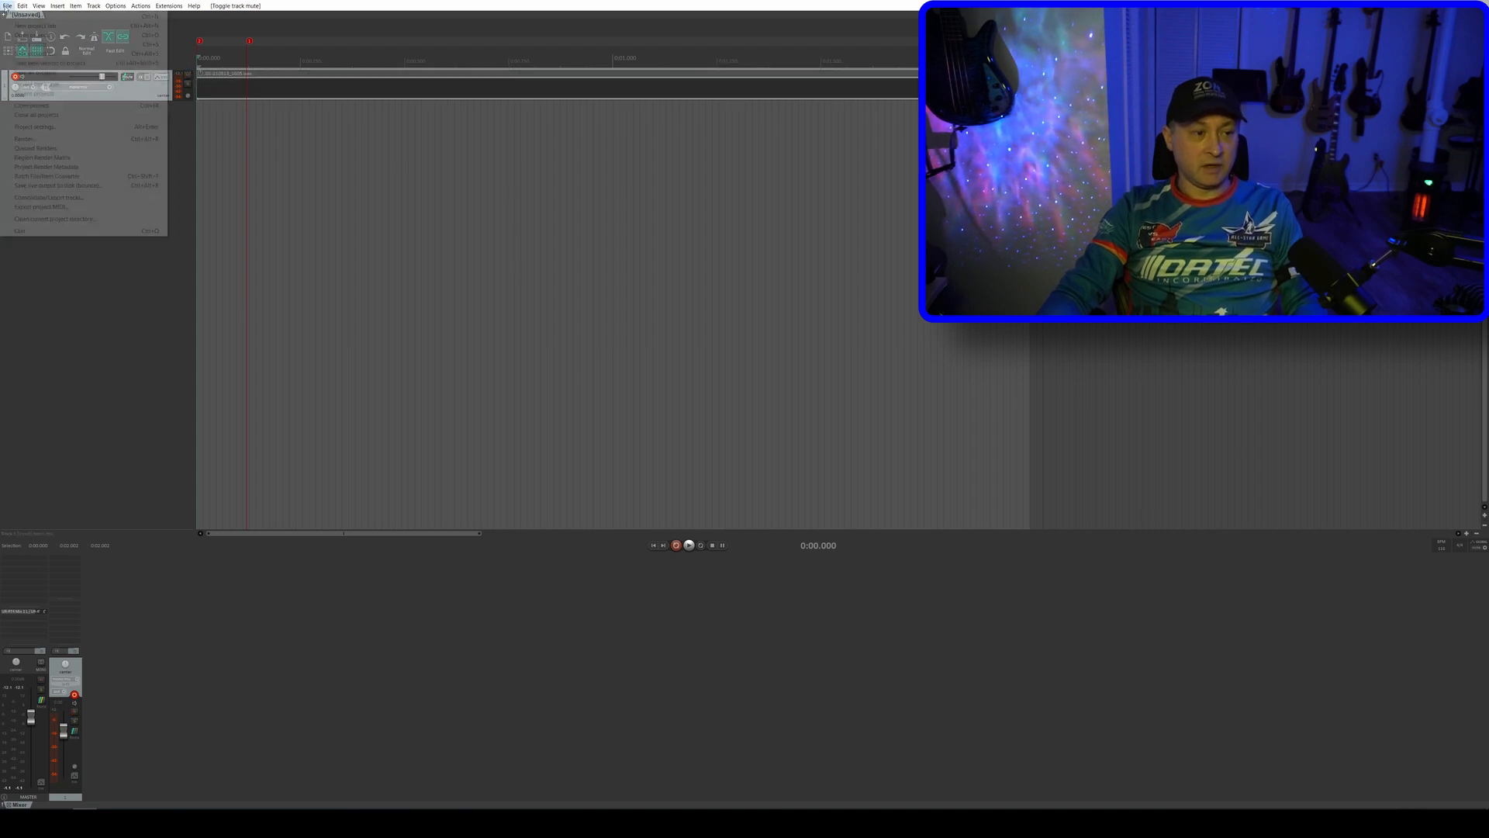
{"action": "left_click", "coordinate": [48, 138]}
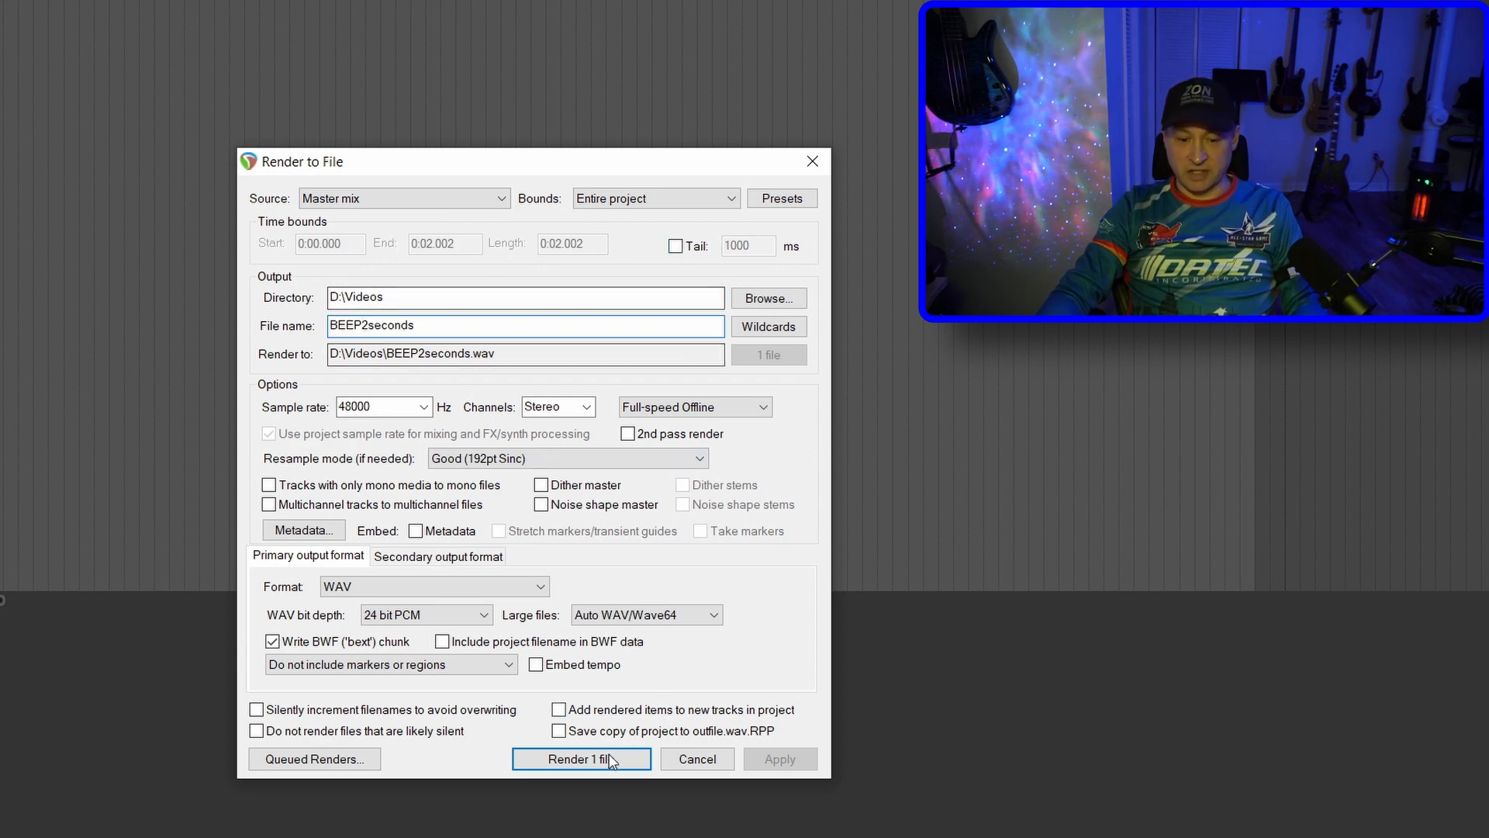
{"action": "left_click", "coordinate": [582, 758]}
{"action": "left_click", "coordinate": [247, 287]}
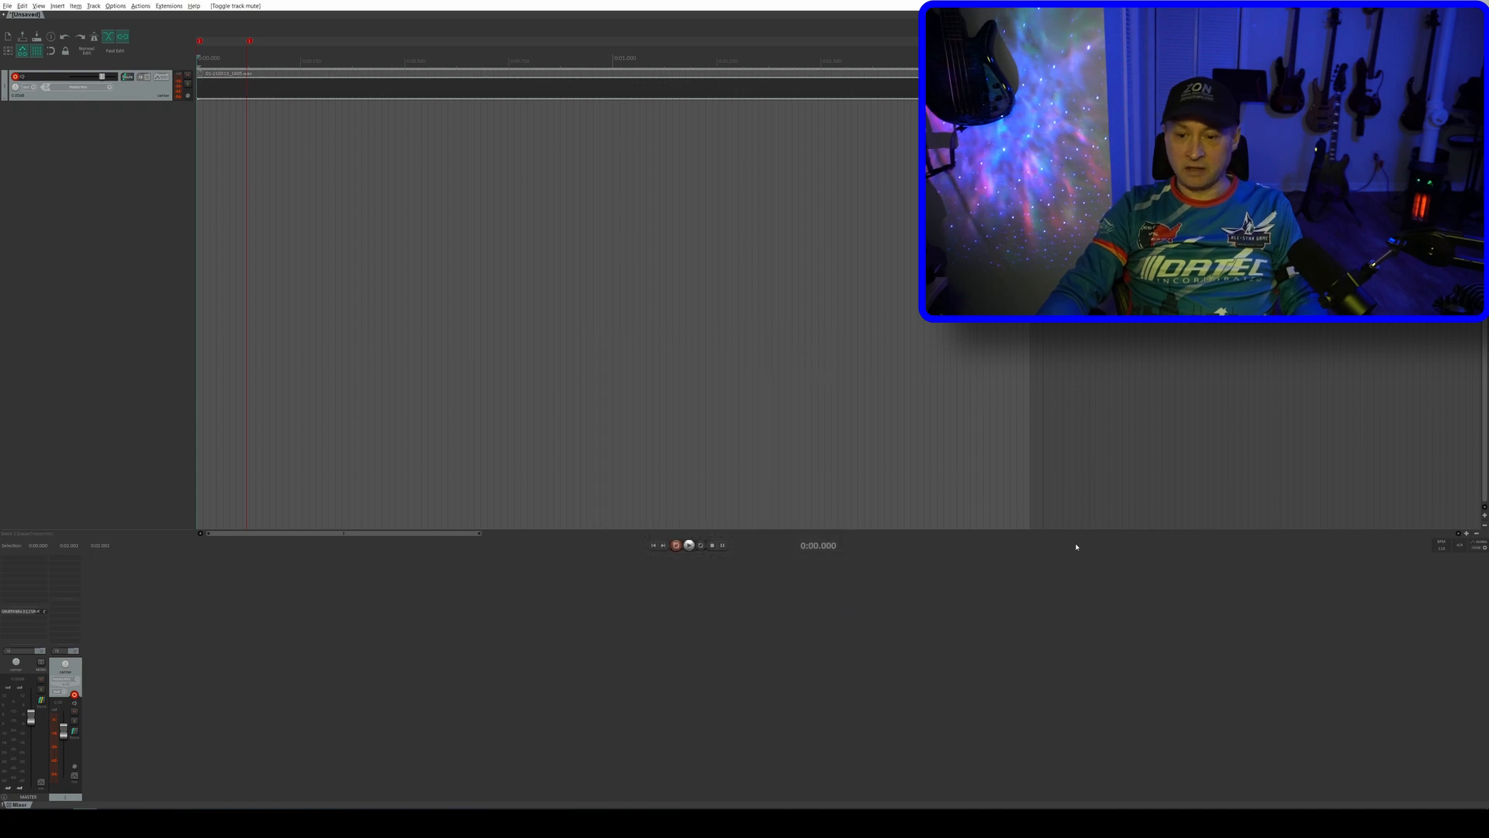
Insert BEEP2seconds.wav on a new track and play it soloed.
{"action": "key", "text": "alt+Tab"}
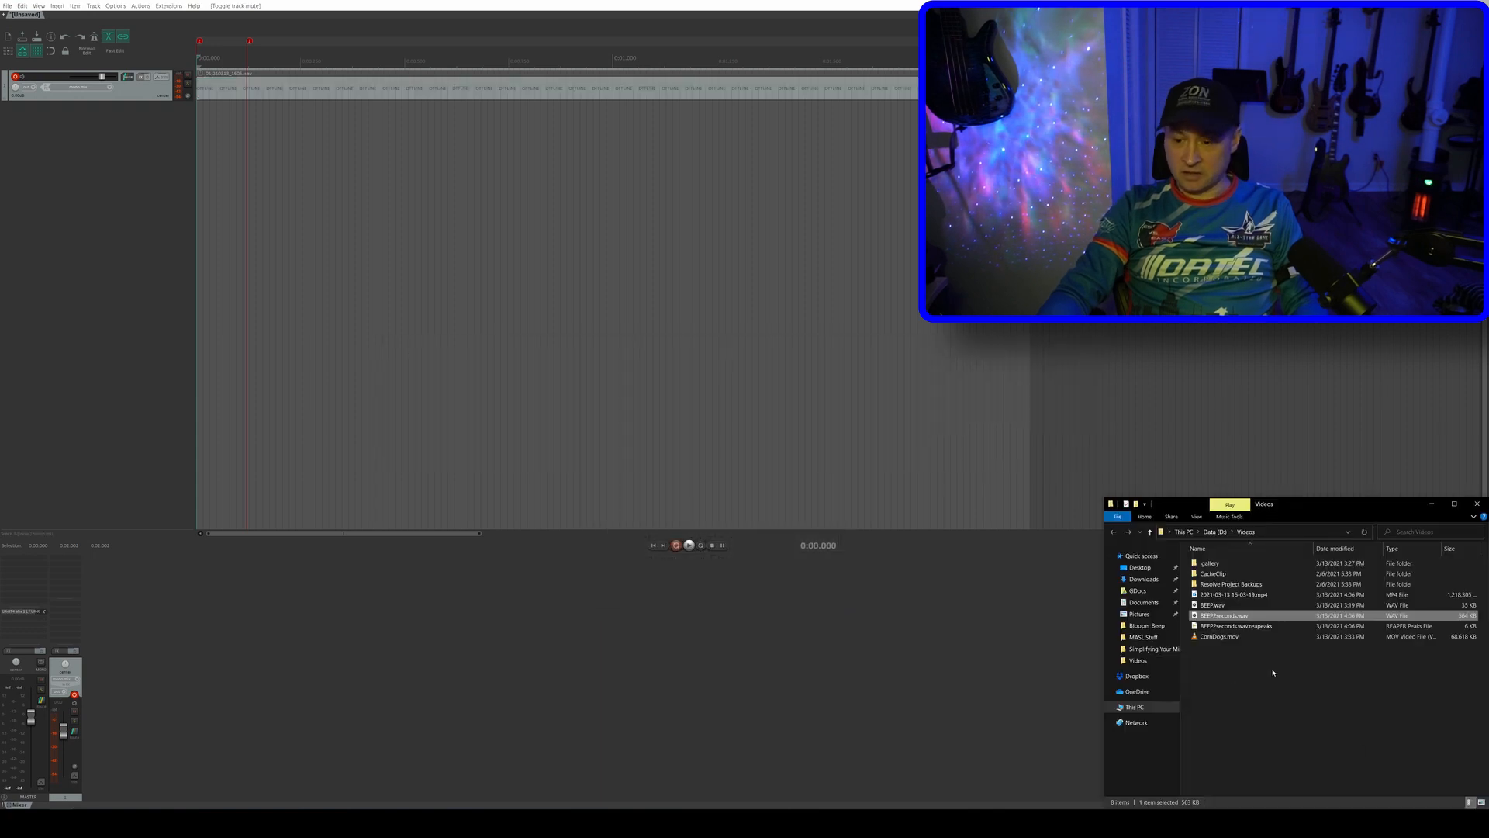
{"action": "left_click_drag", "start_coordinate": [940, 530], "coordinate": [119, 230]}
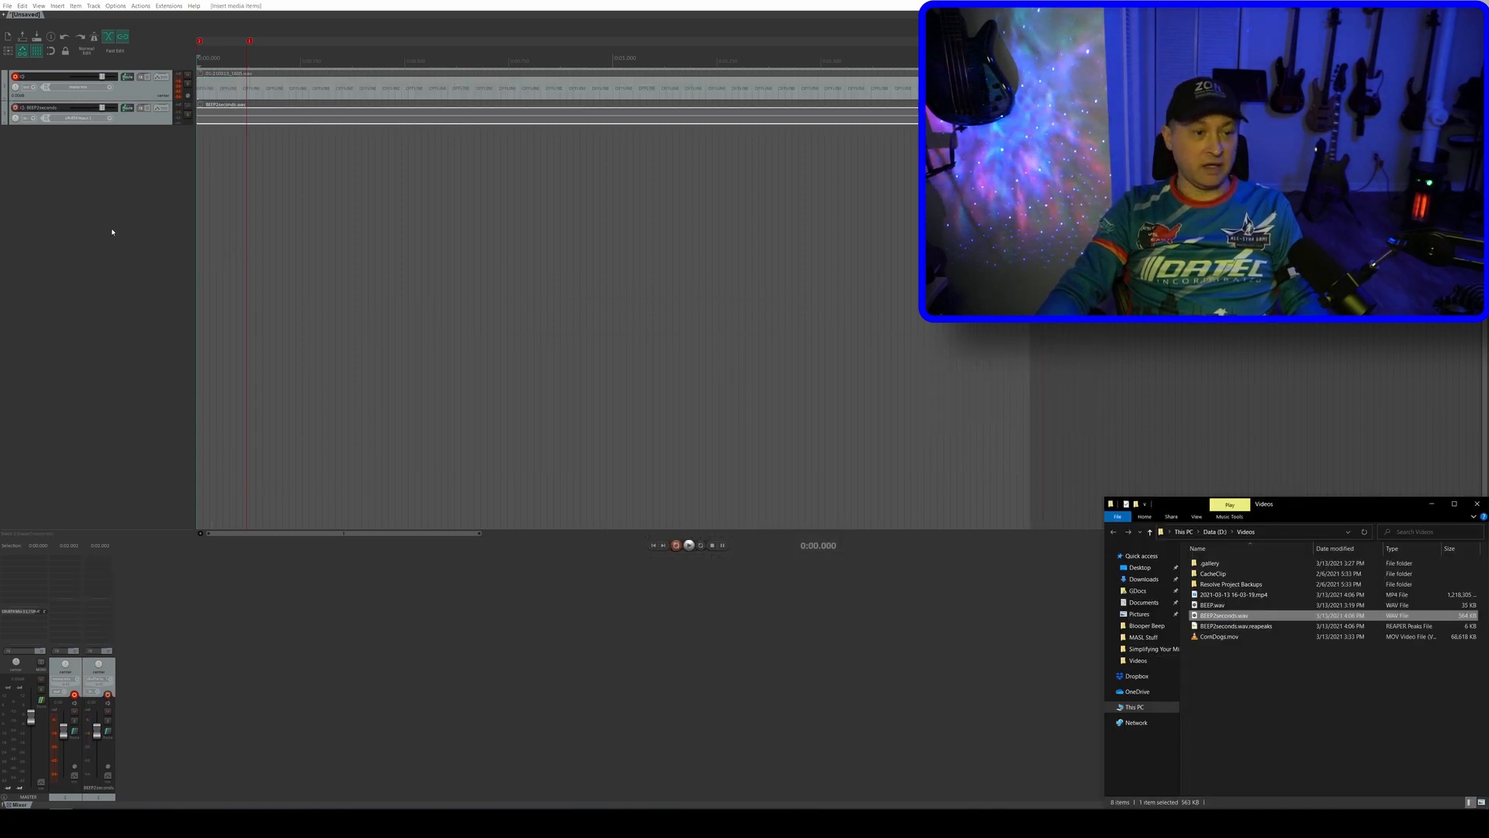
{"action": "left_click", "coordinate": [187, 114]}
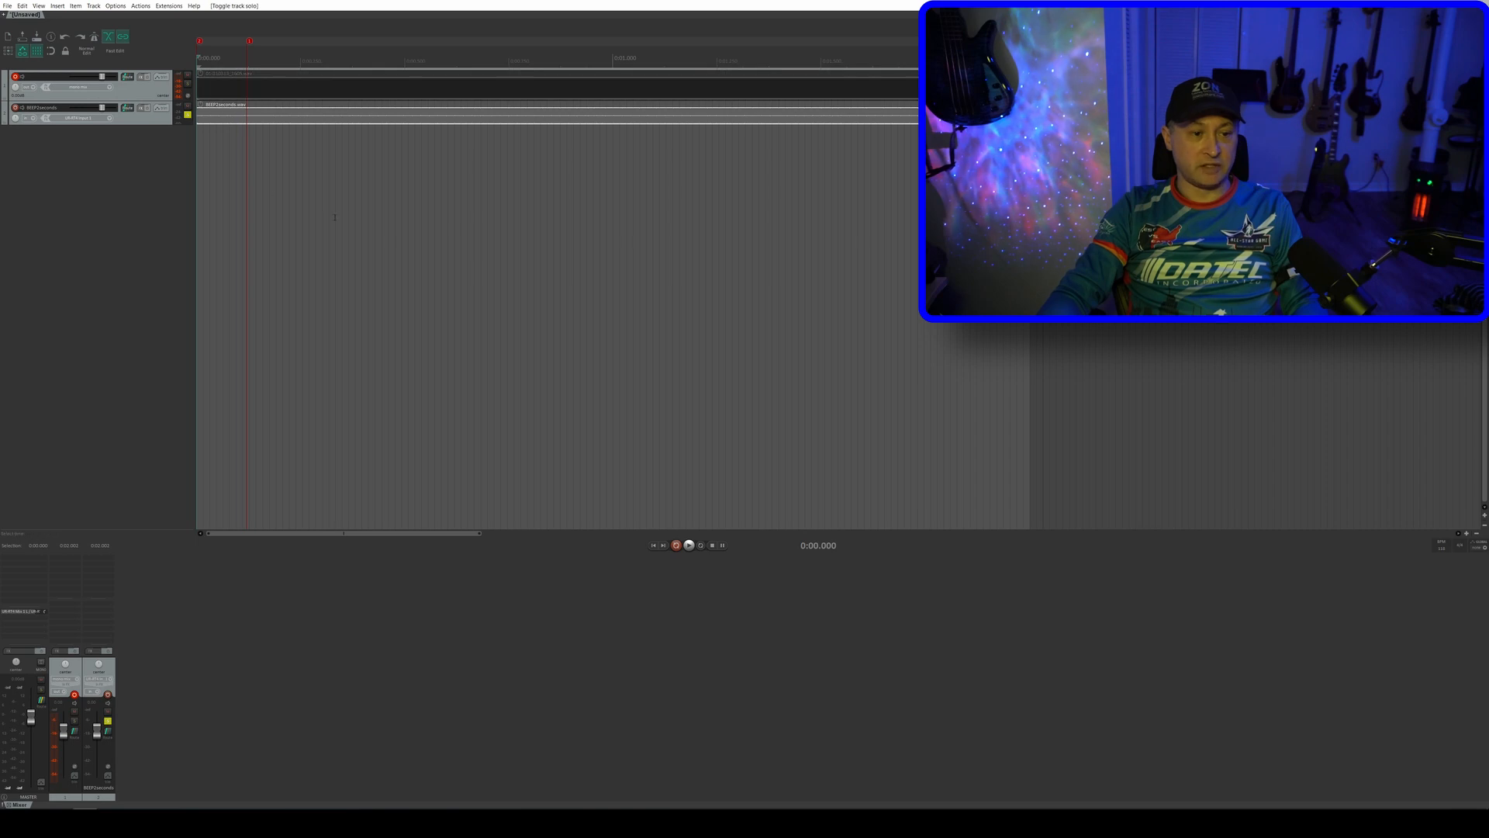
{"action": "key", "text": "space"}
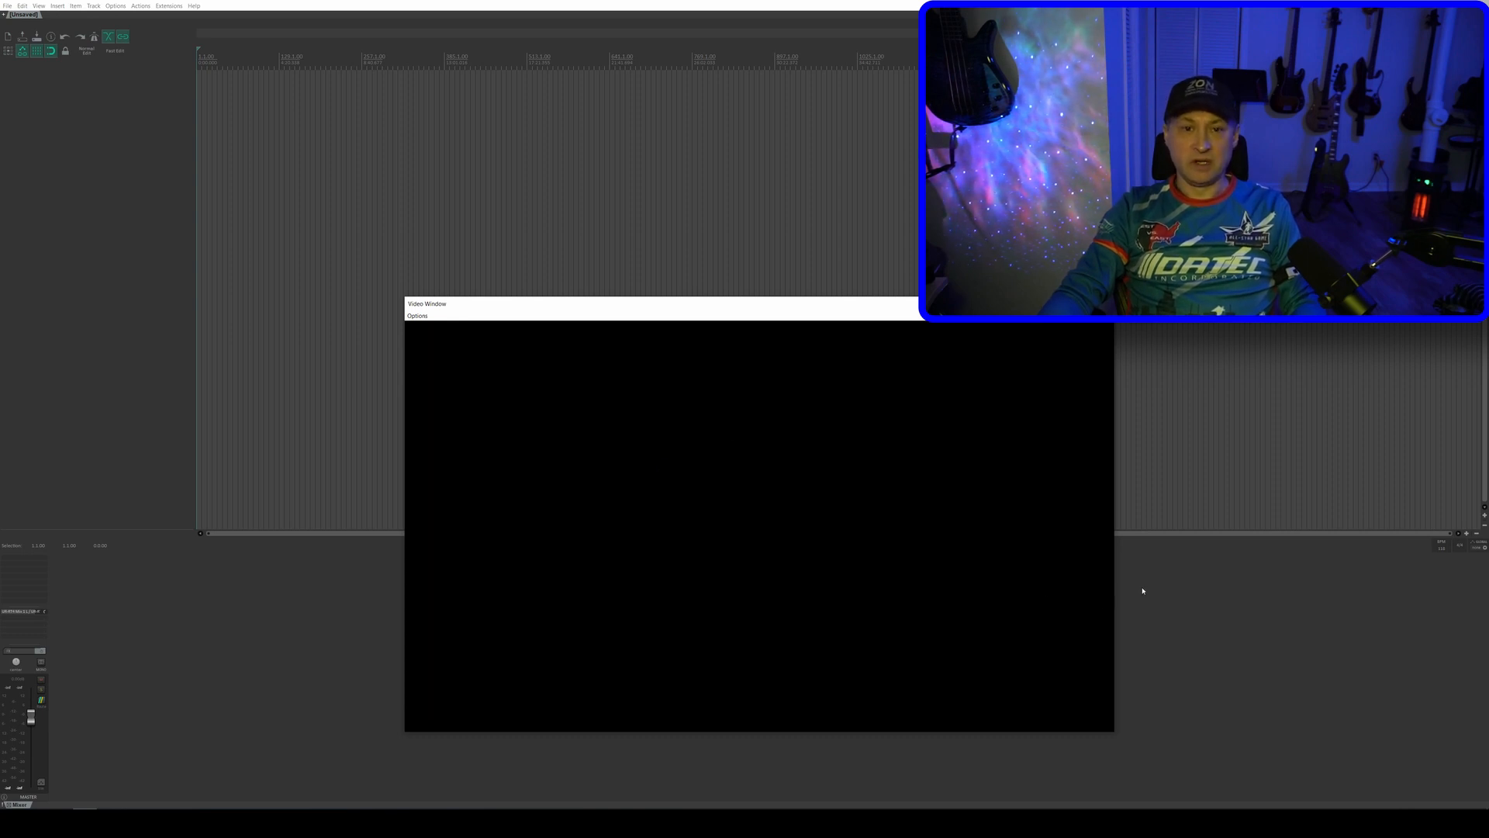
Insert CornDogs.mov from the Videos folder as a new track in the empty project.
{"action": "key", "text": "alt+Tab"}
{"action": "left_click_drag", "start_coordinate": [1222, 637], "coordinate": [176, 199]}
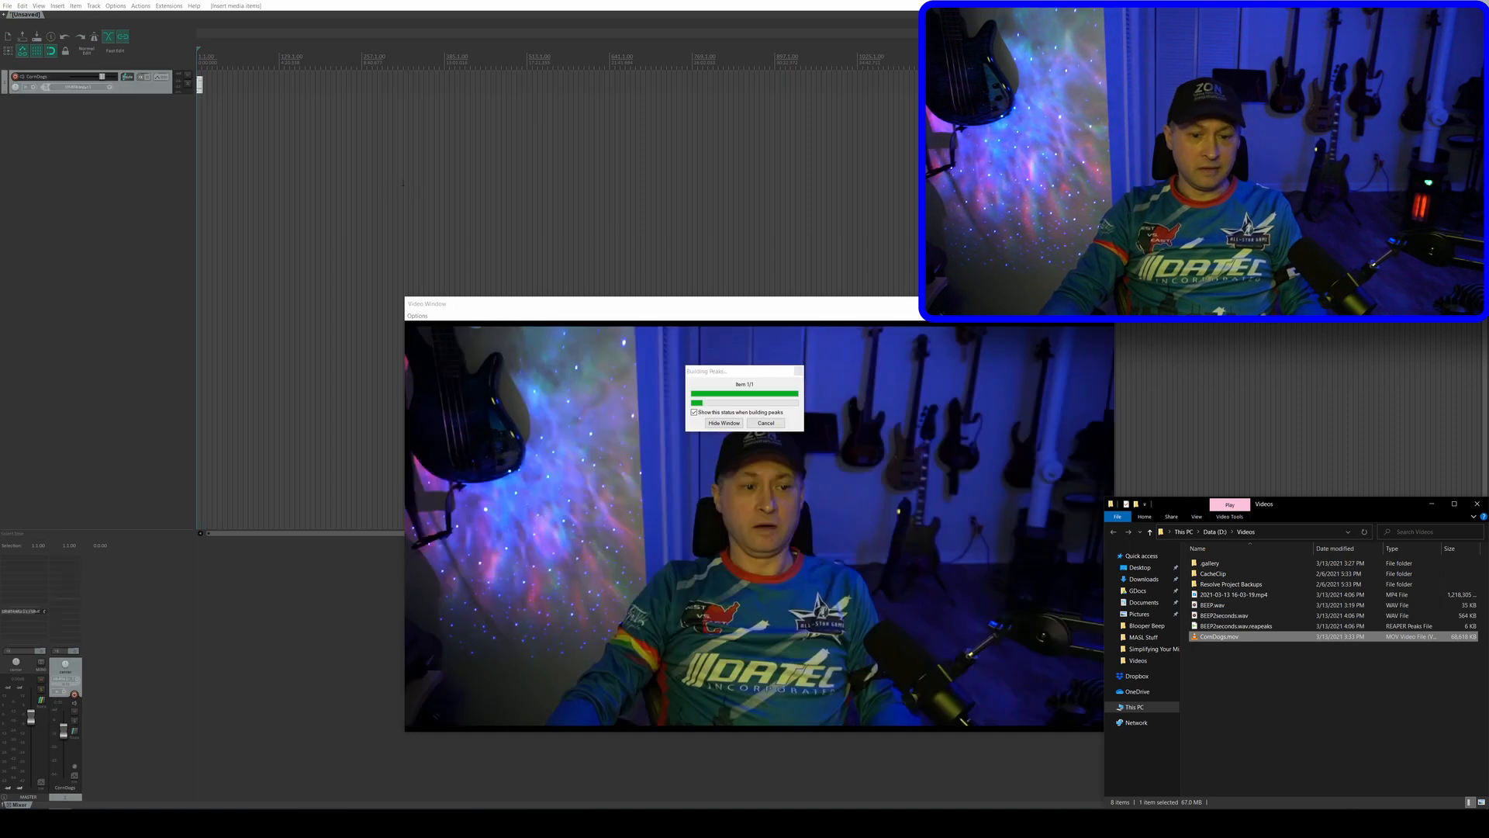
{"action": "scroll", "coordinate": [314, 148], "scroll_direction": "up", "scroll_amount": 2}
{"action": "scroll", "coordinate": [314, 155], "scroll_direction": "up", "scroll_amount": 3}
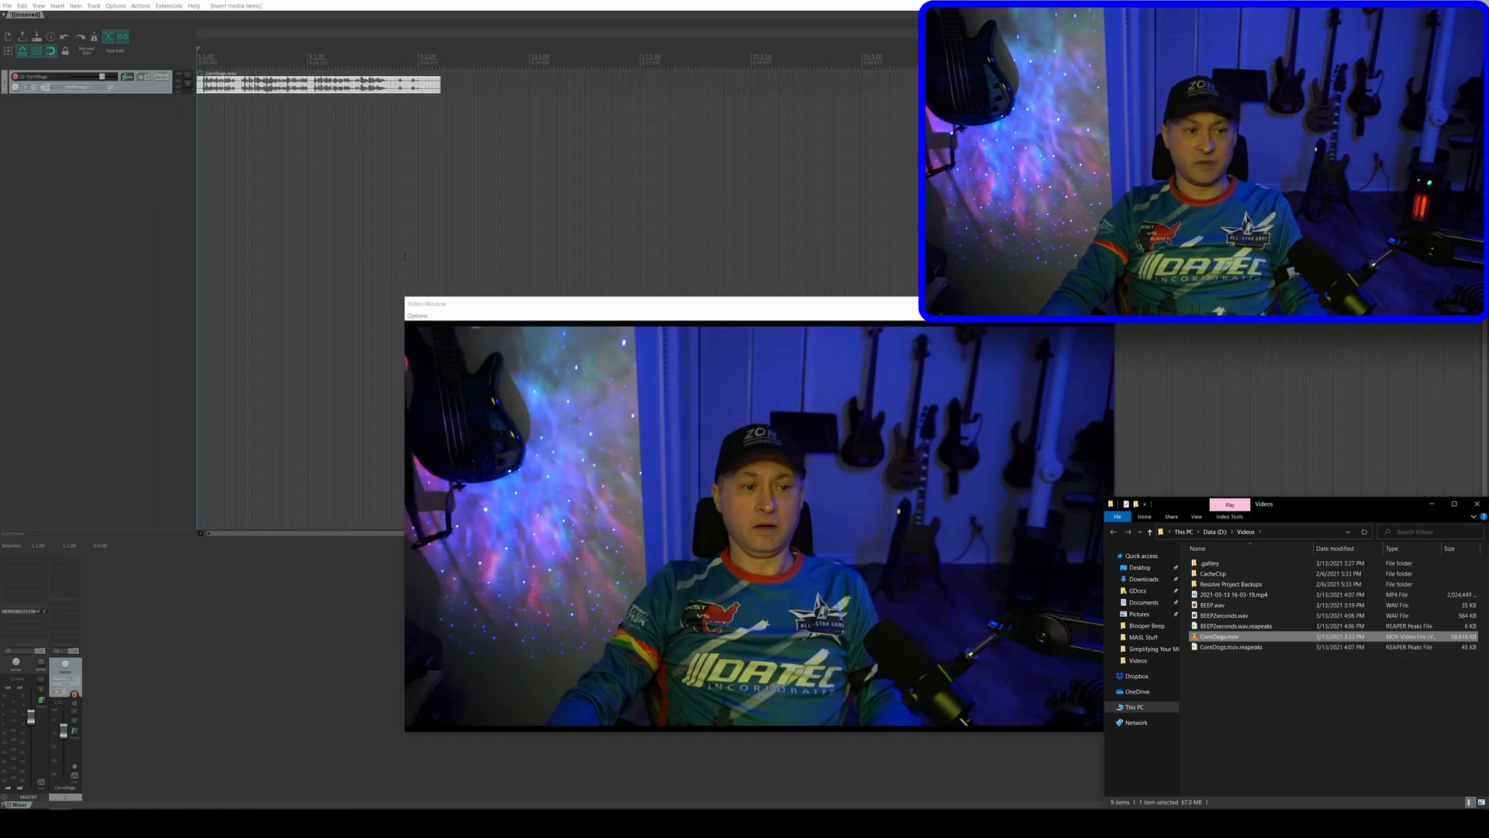
Turn snapping off and play the CornDogs clip from the start to hear its speech.
{"action": "left_click", "coordinate": [287, 237]}
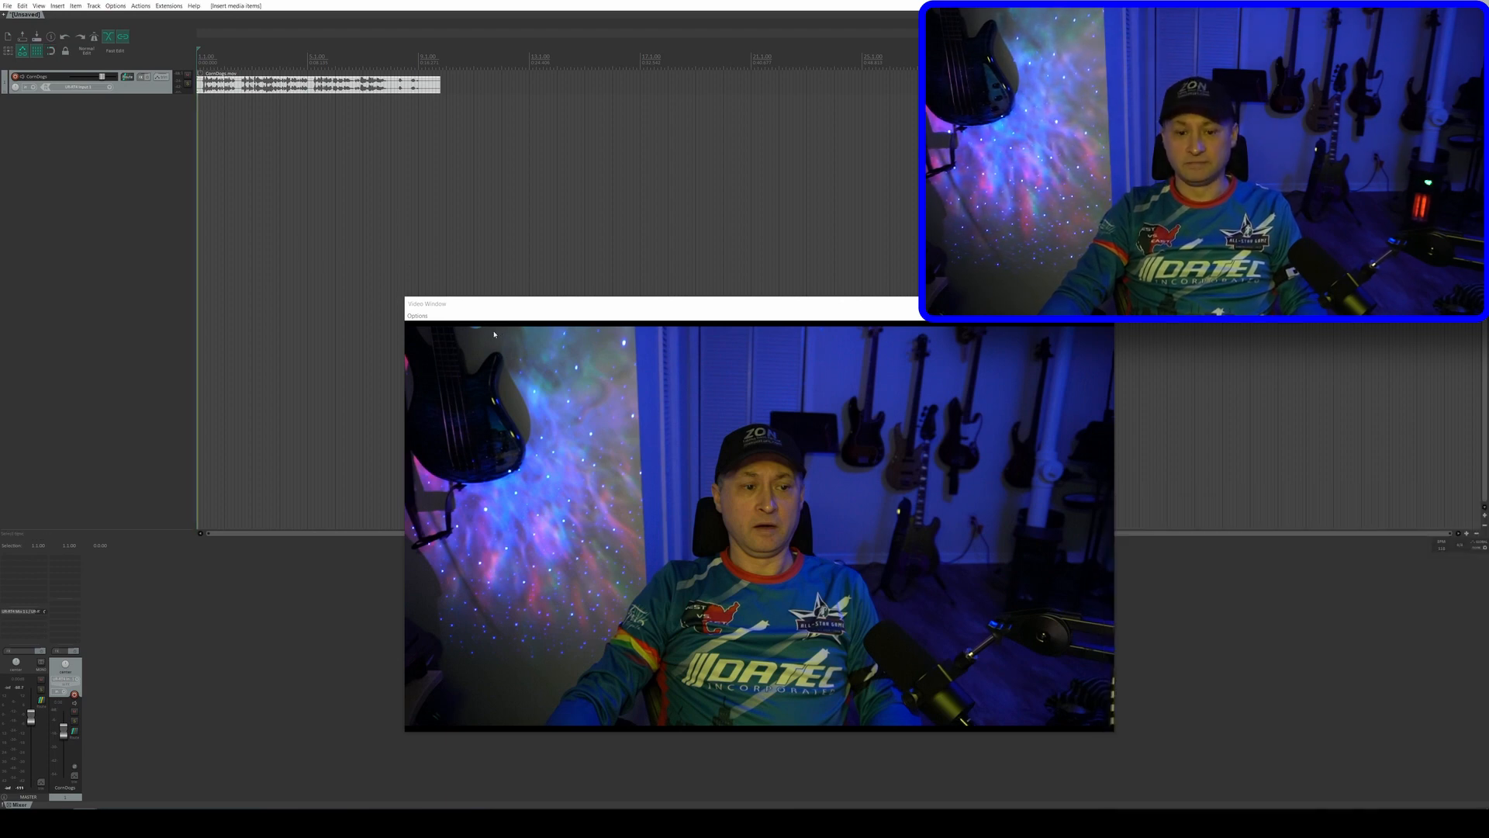
{"action": "key", "text": "space"}
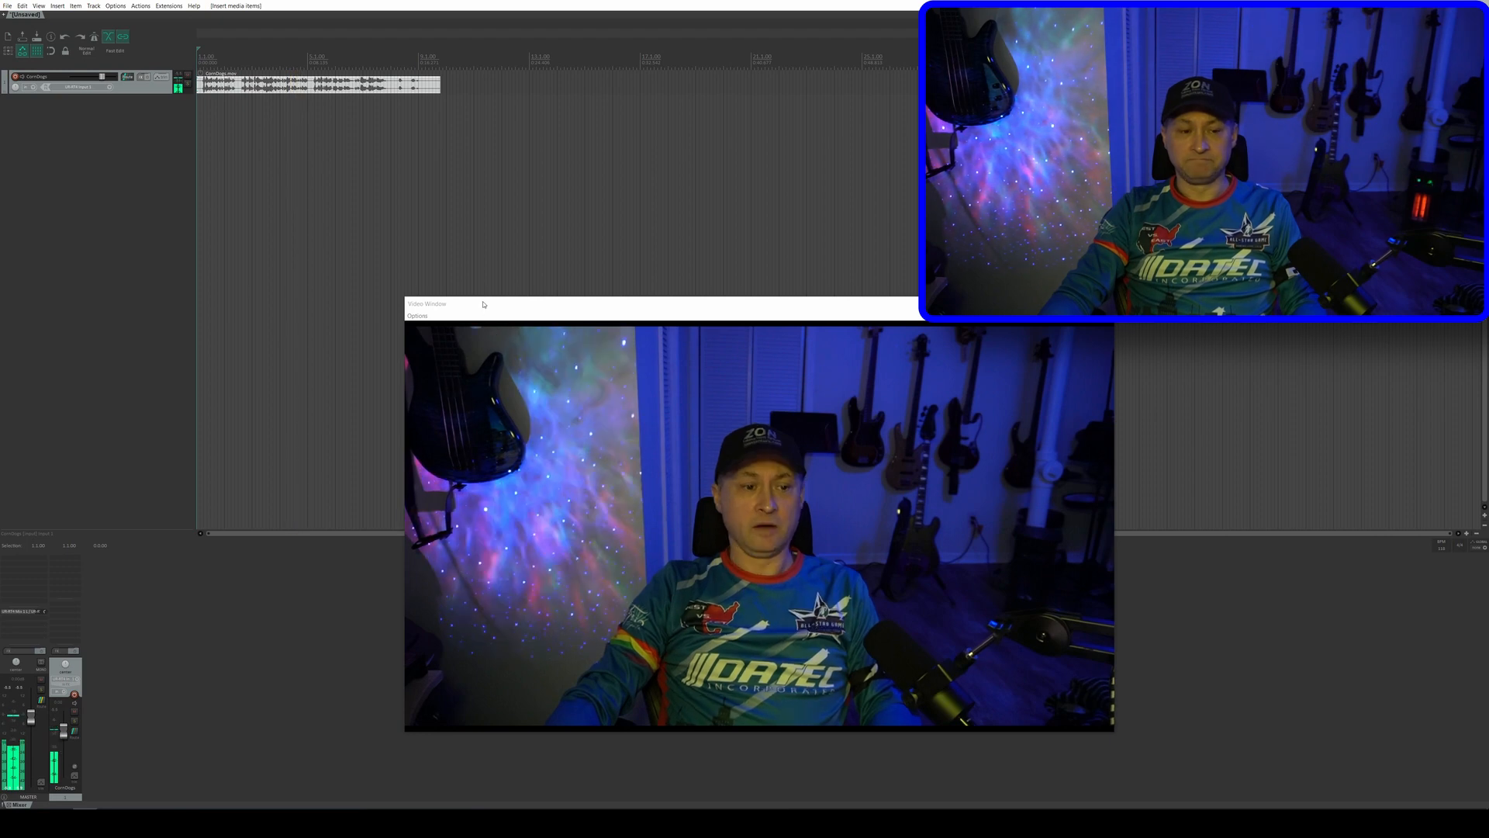
{"action": "key", "text": "space"}
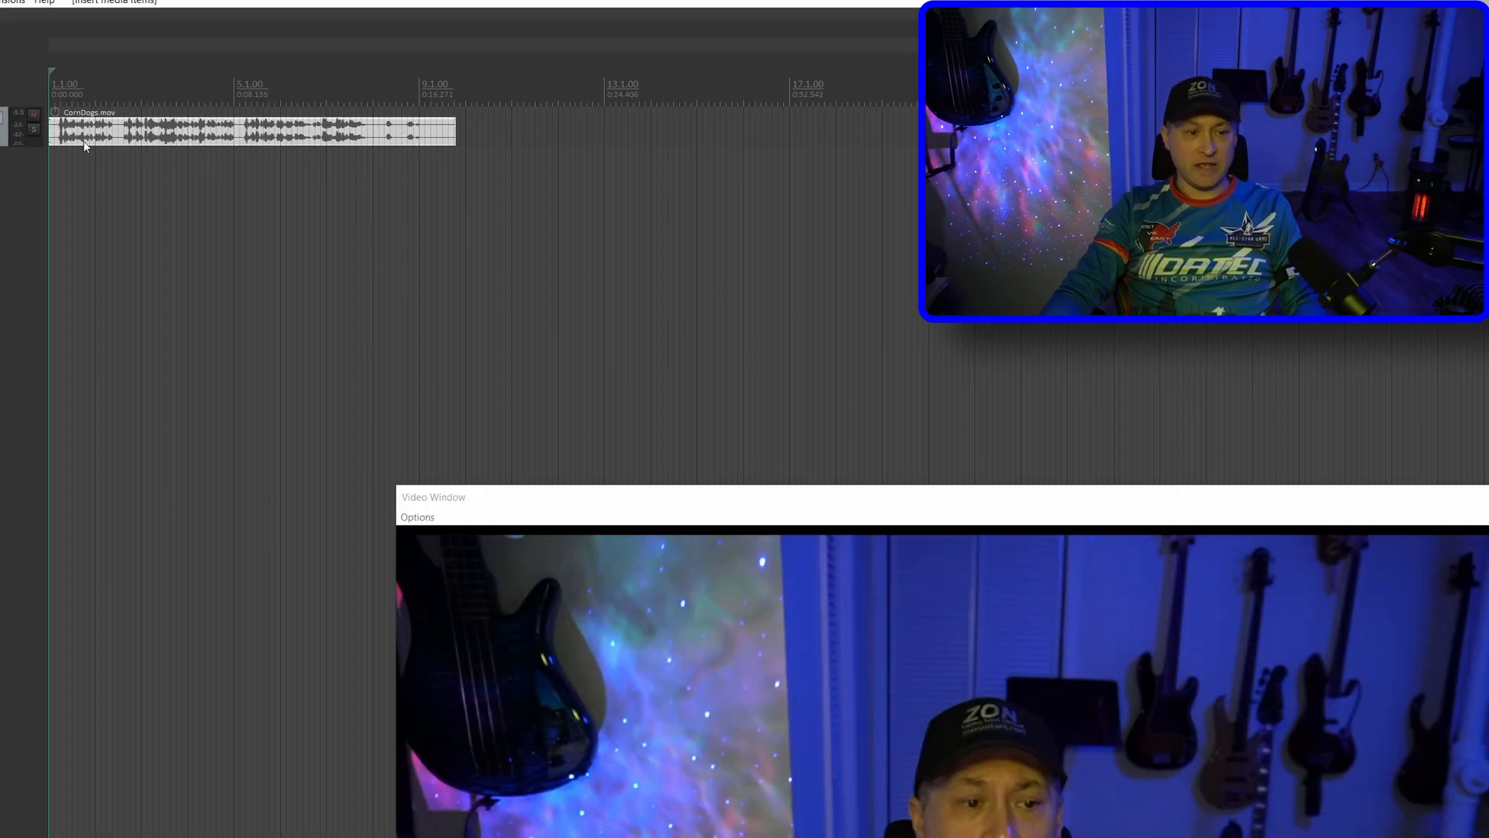
Explode the CornDogs item's multichannel audio into one-channel items on separate tracks.
{"action": "right_click", "coordinate": [82, 134]}
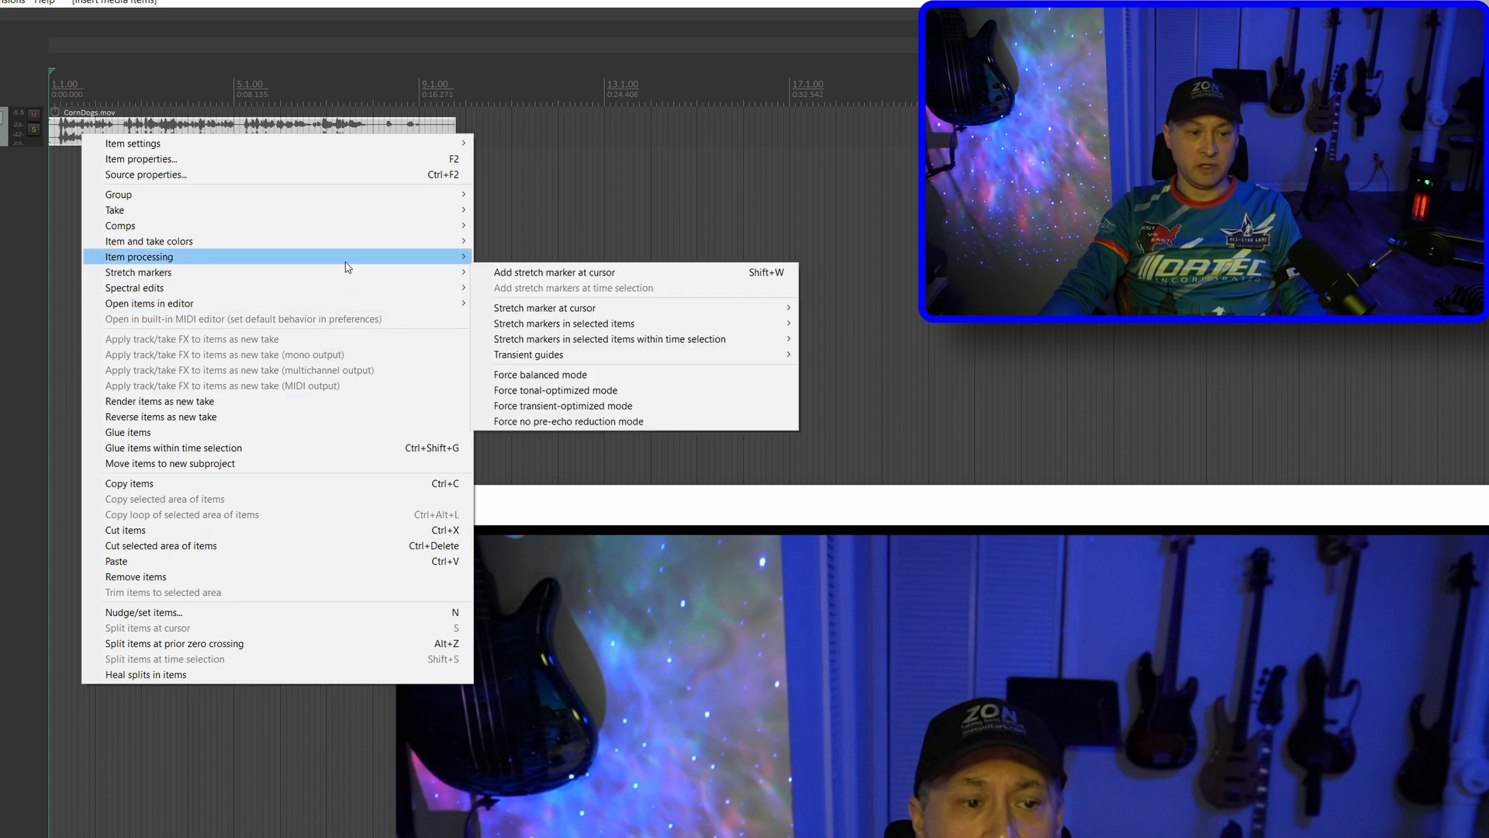
{"action": "left_click", "coordinate": [589, 380]}
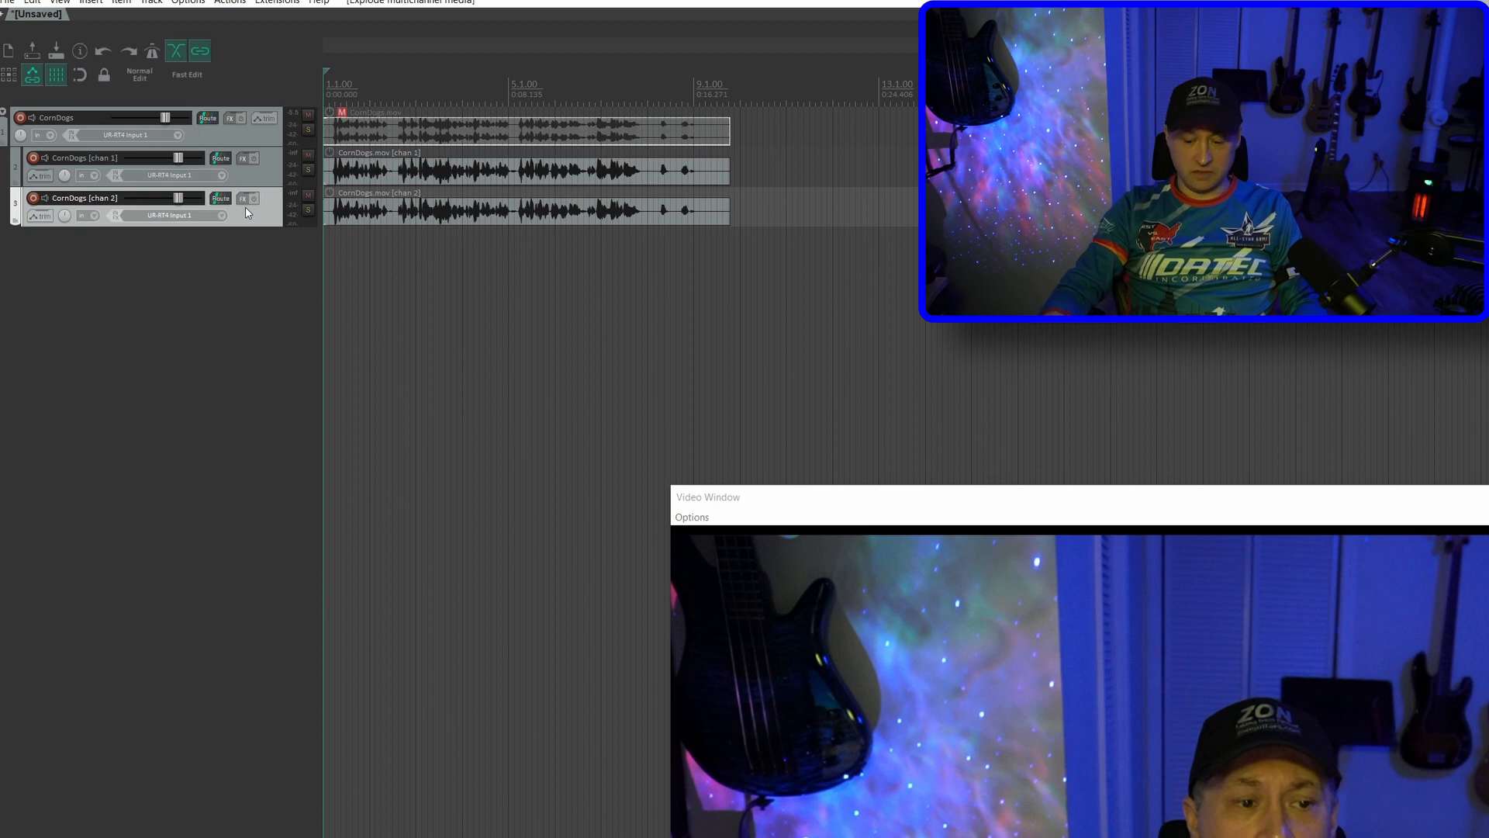
Delete the CornDogs channel 2 track and move the channel 1 track out of the video track's folder.
{"action": "key", "text": "Delete"}
{"action": "key", "text": "Return"}
{"action": "left_click_drag", "start_coordinate": [259, 181], "coordinate": [342, 183]}
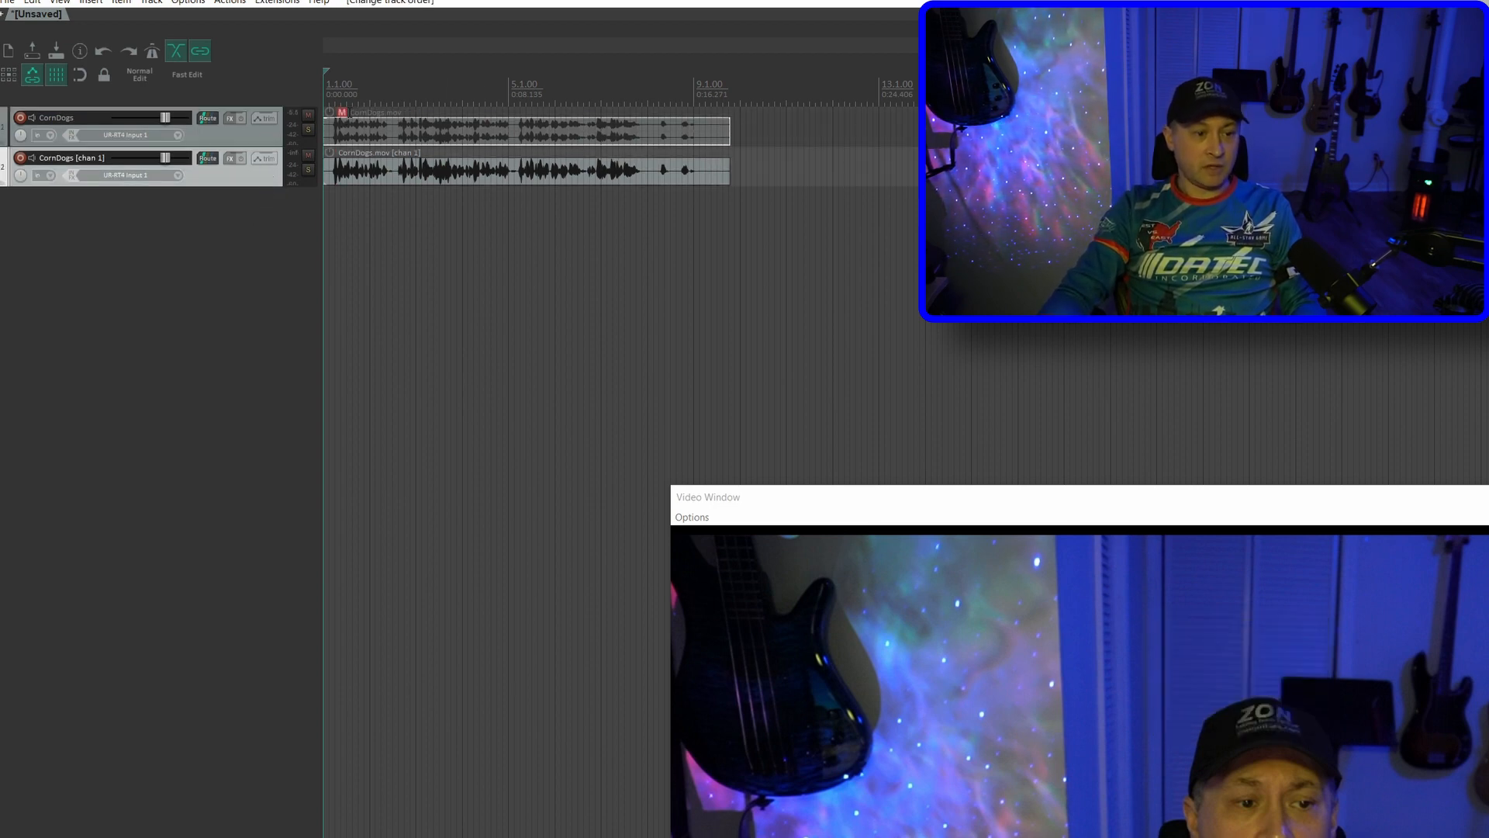
Unmute the CornDogs video item and set its source properties to ignore audio.
{"action": "left_click", "coordinate": [343, 113]}
{"action": "right_click", "coordinate": [347, 136]}
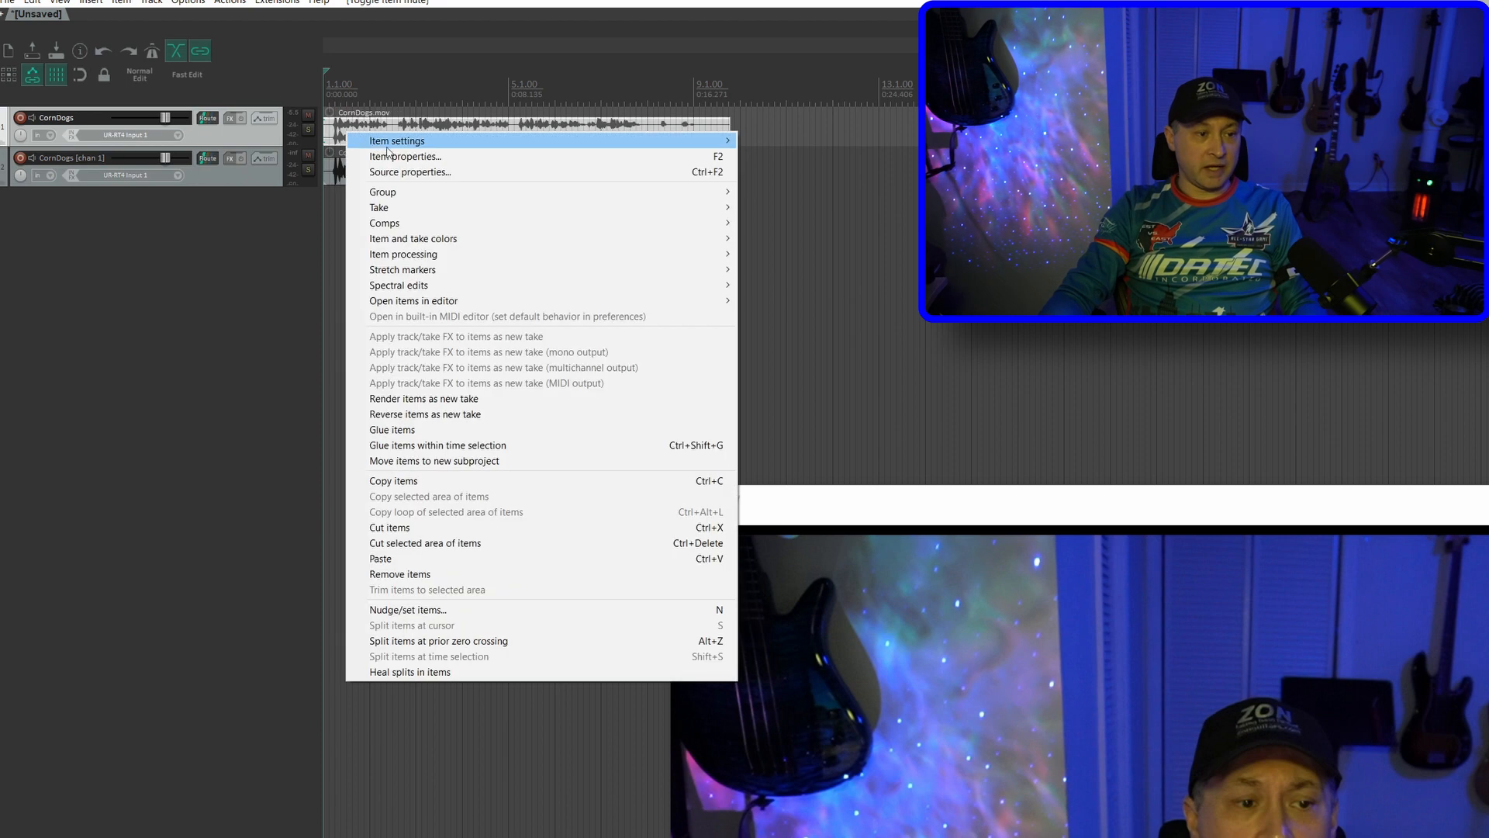
{"action": "left_click", "coordinate": [419, 170]}
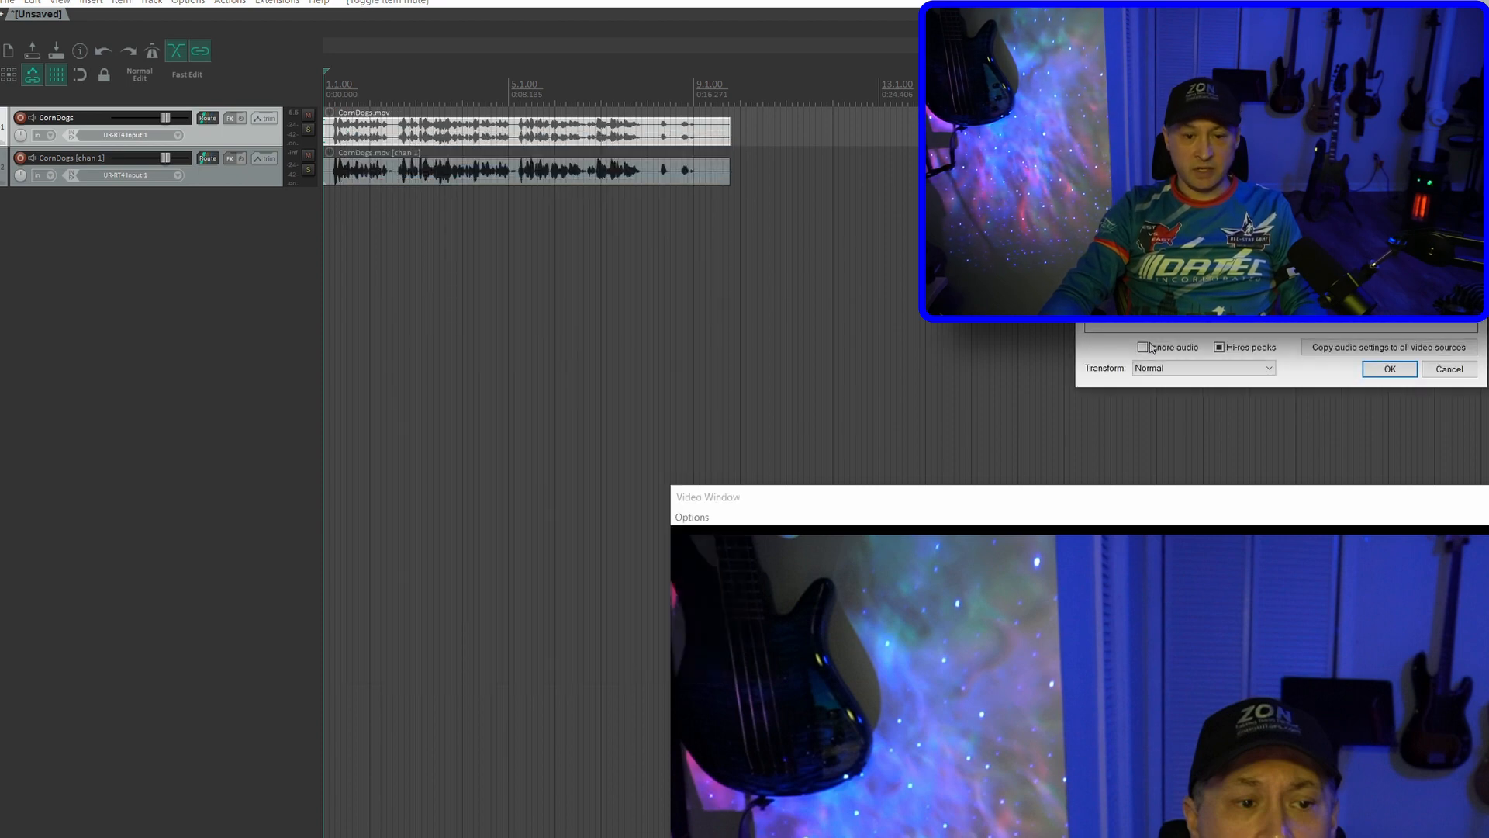
{"action": "left_click", "coordinate": [1390, 370]}
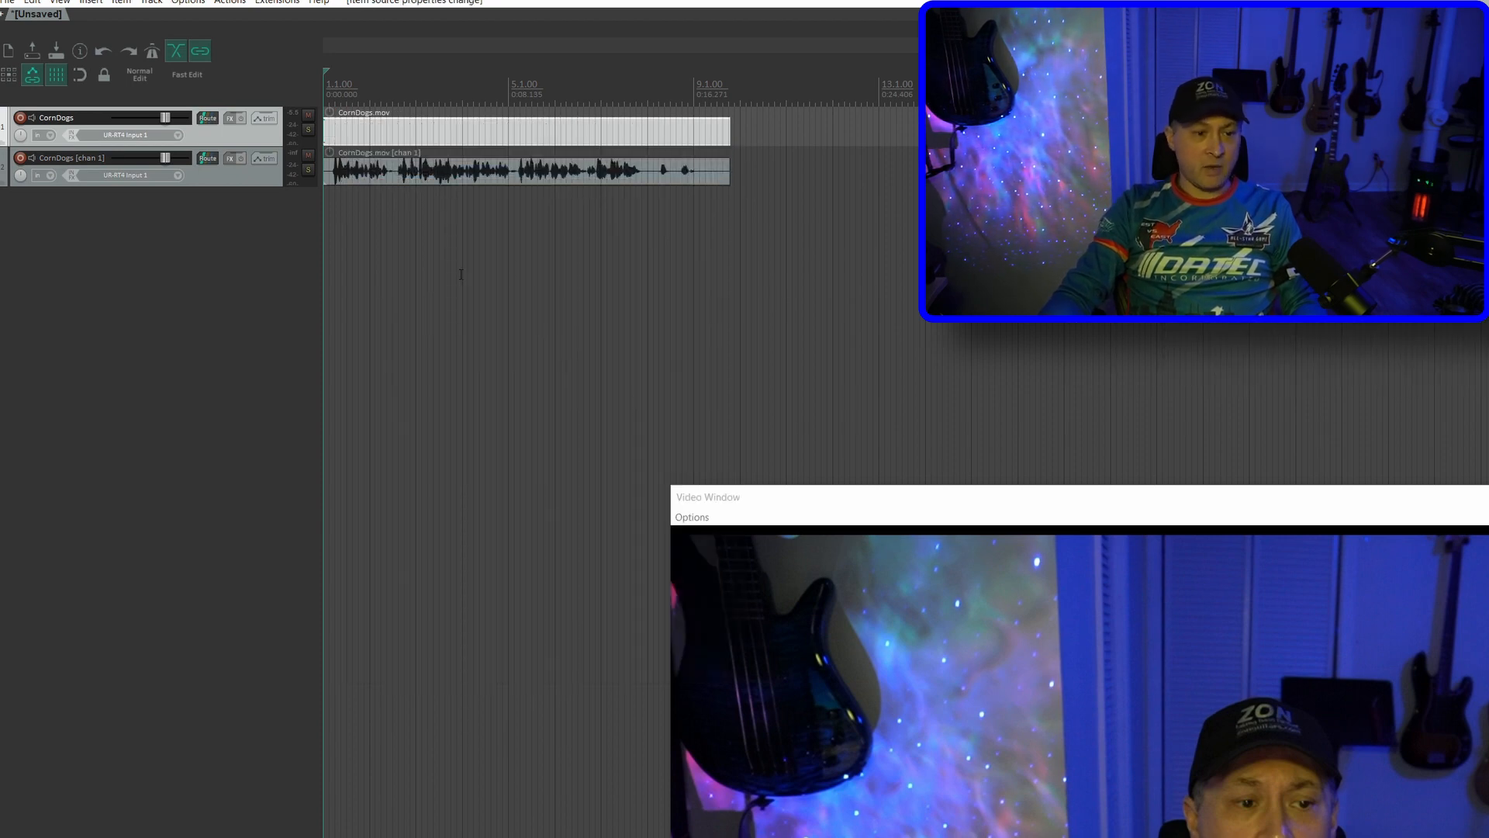
Enlarge the channel 1 audio track and insert BEEP2seconds.wav from the Videos folder on a new muted track.
{"action": "left_click_drag", "start_coordinate": [264, 187], "coordinate": [259, 385]}
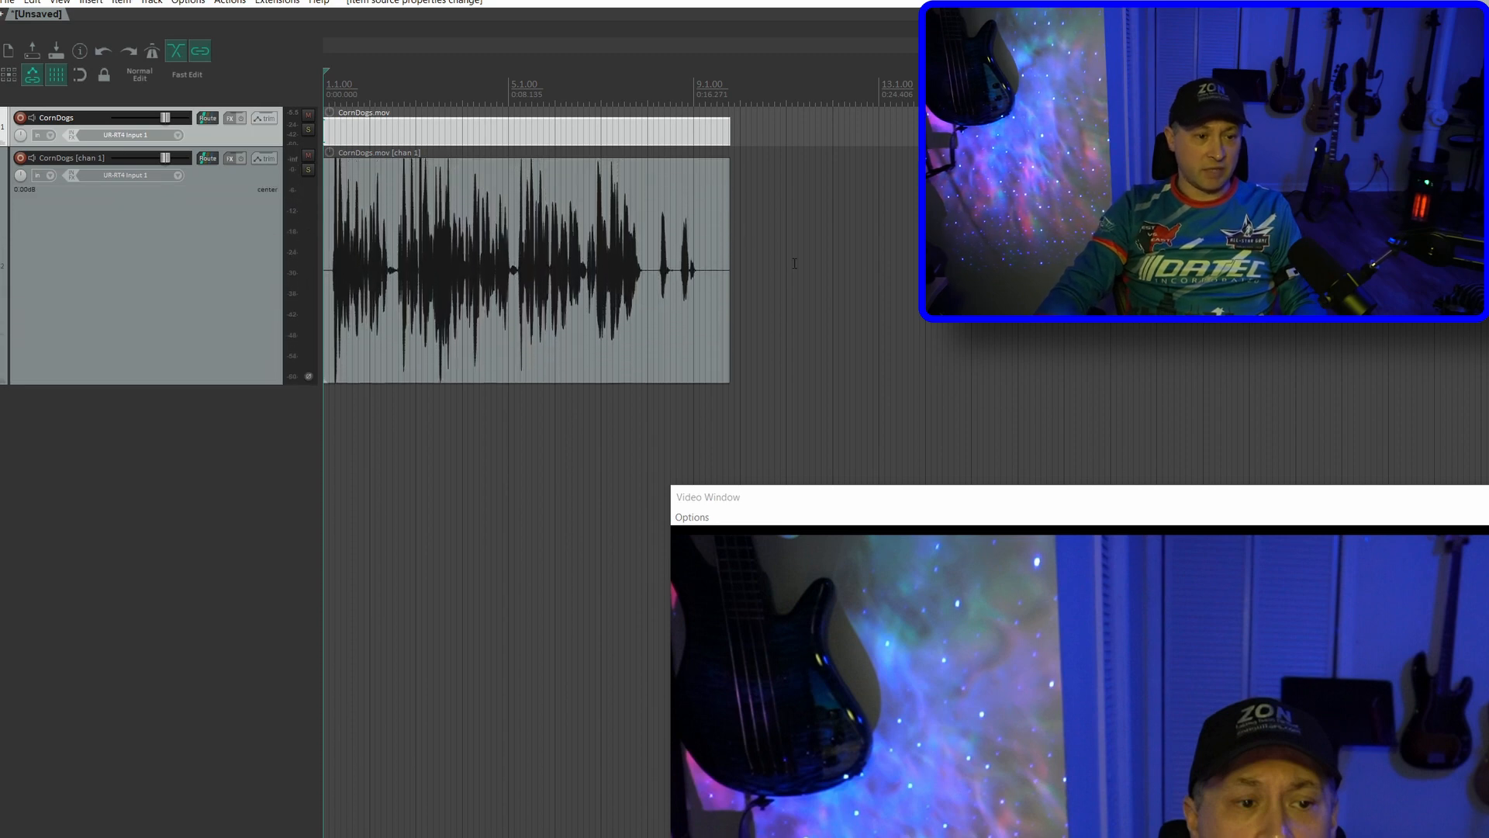
{"action": "scroll", "coordinate": [794, 264], "scroll_direction": "up", "scroll_amount": 10}
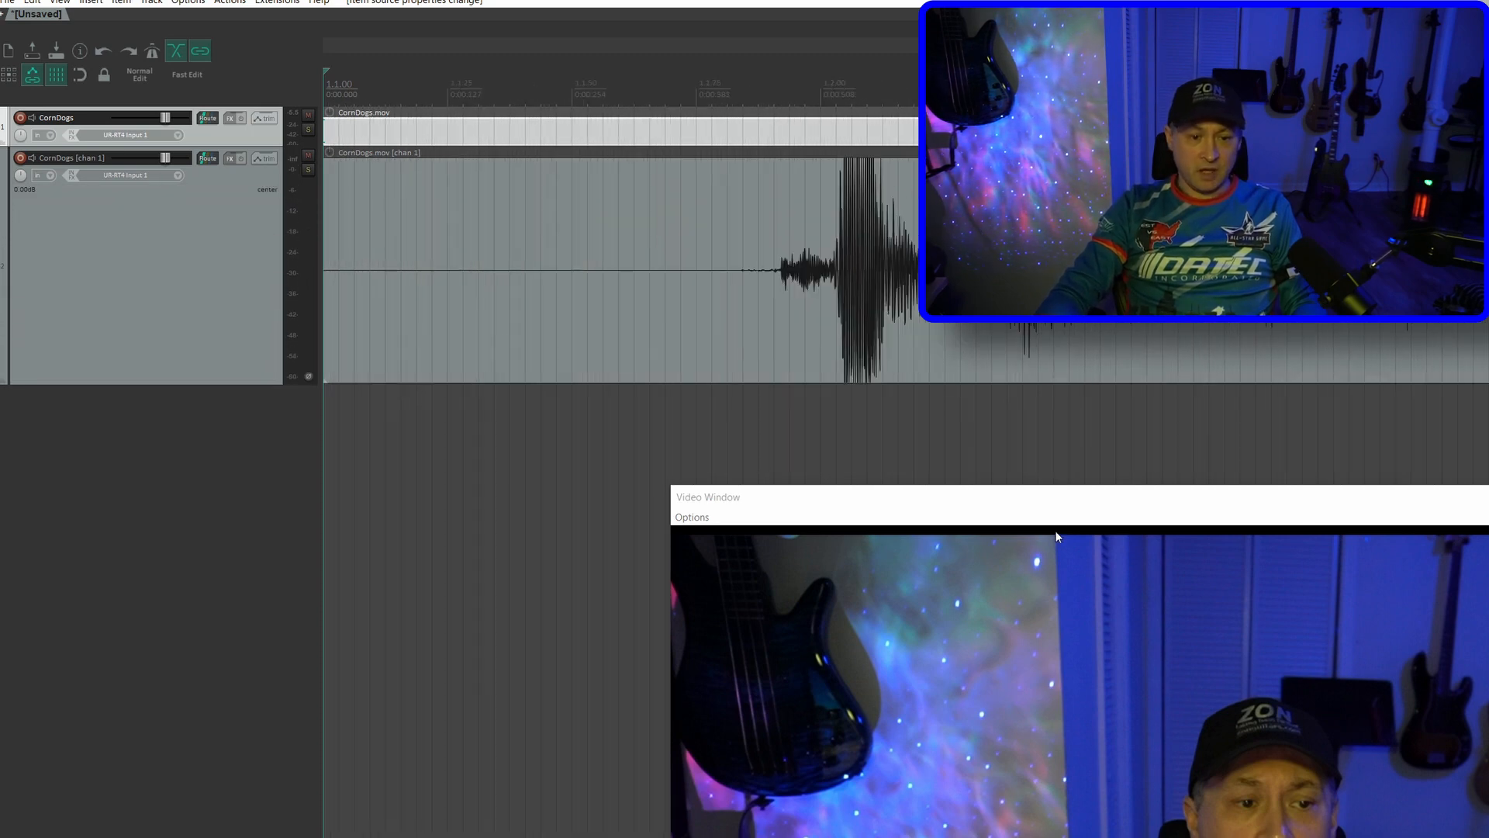
{"action": "left_click_drag", "start_coordinate": [1062, 505], "coordinate": [1052, 587]}
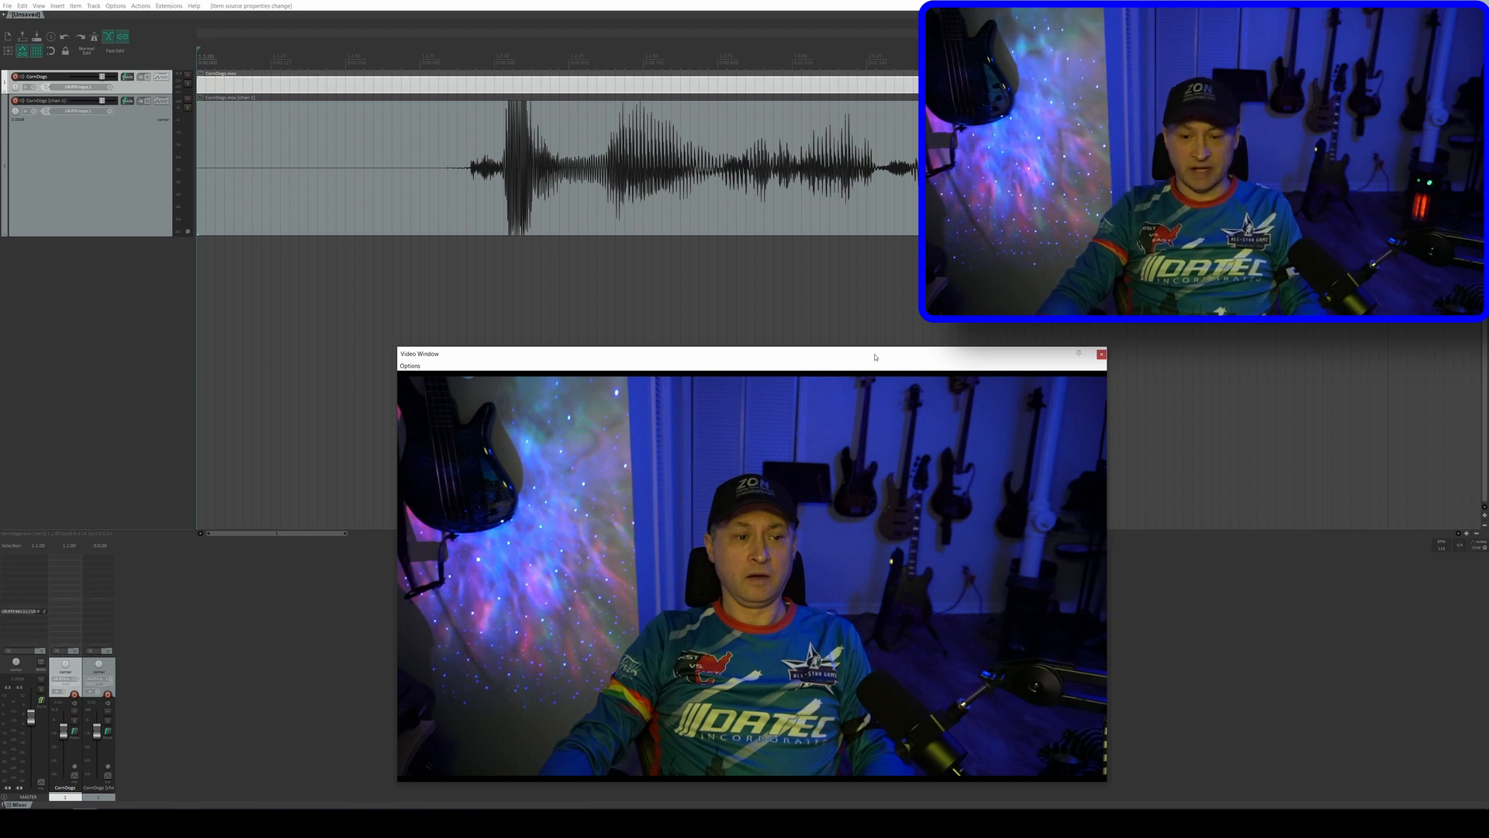
{"action": "key", "text": "alt+Tab"}
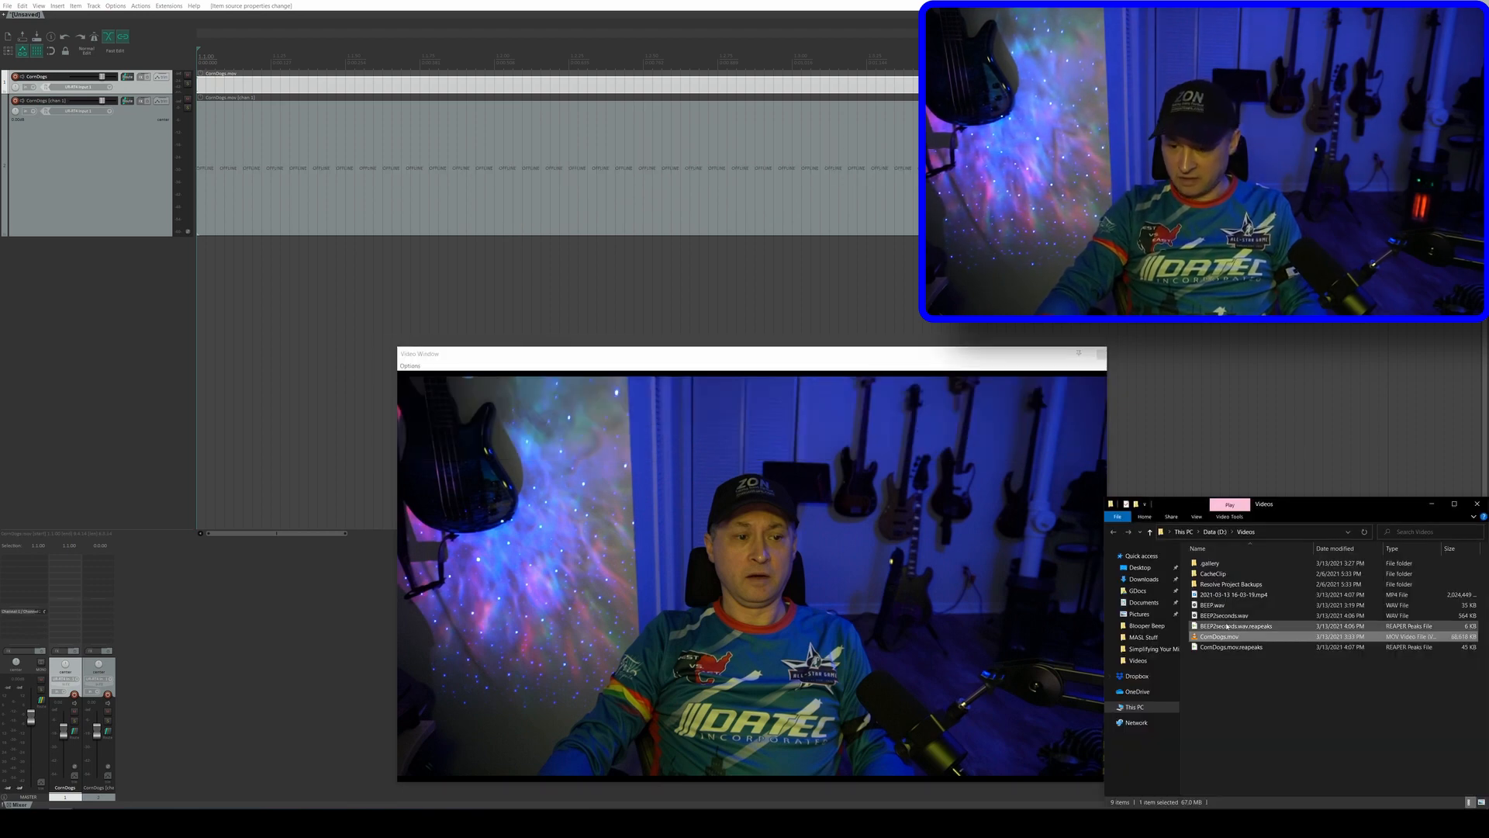
{"action": "left_click_drag", "start_coordinate": [1224, 615], "coordinate": [143, 290]}
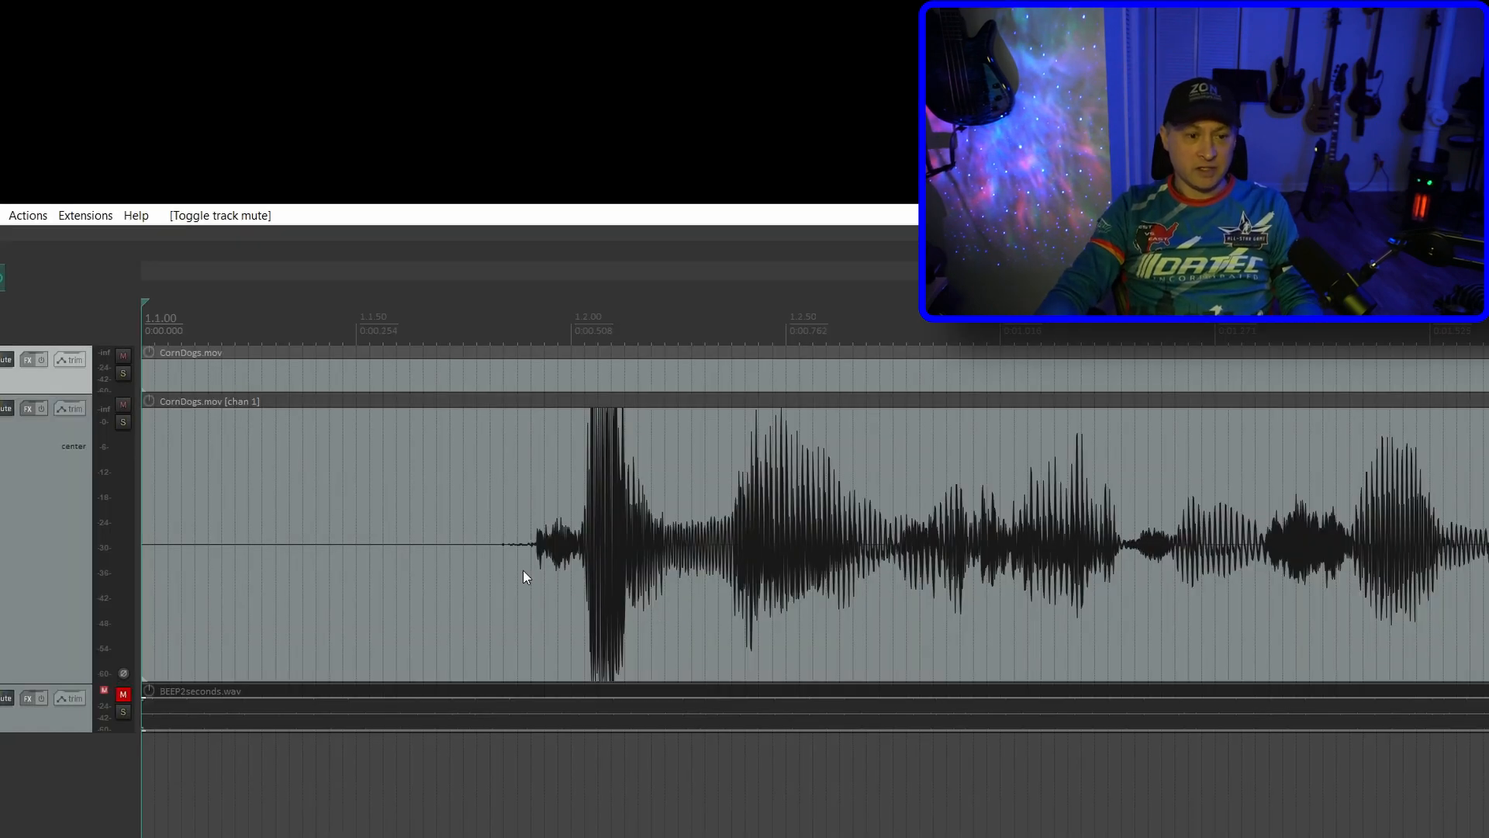
Locate the end of the opening word by ear, split the channel 1 audio there at about 0.78 s and delete the part before it.
{"action": "left_click", "coordinate": [76, 557]}
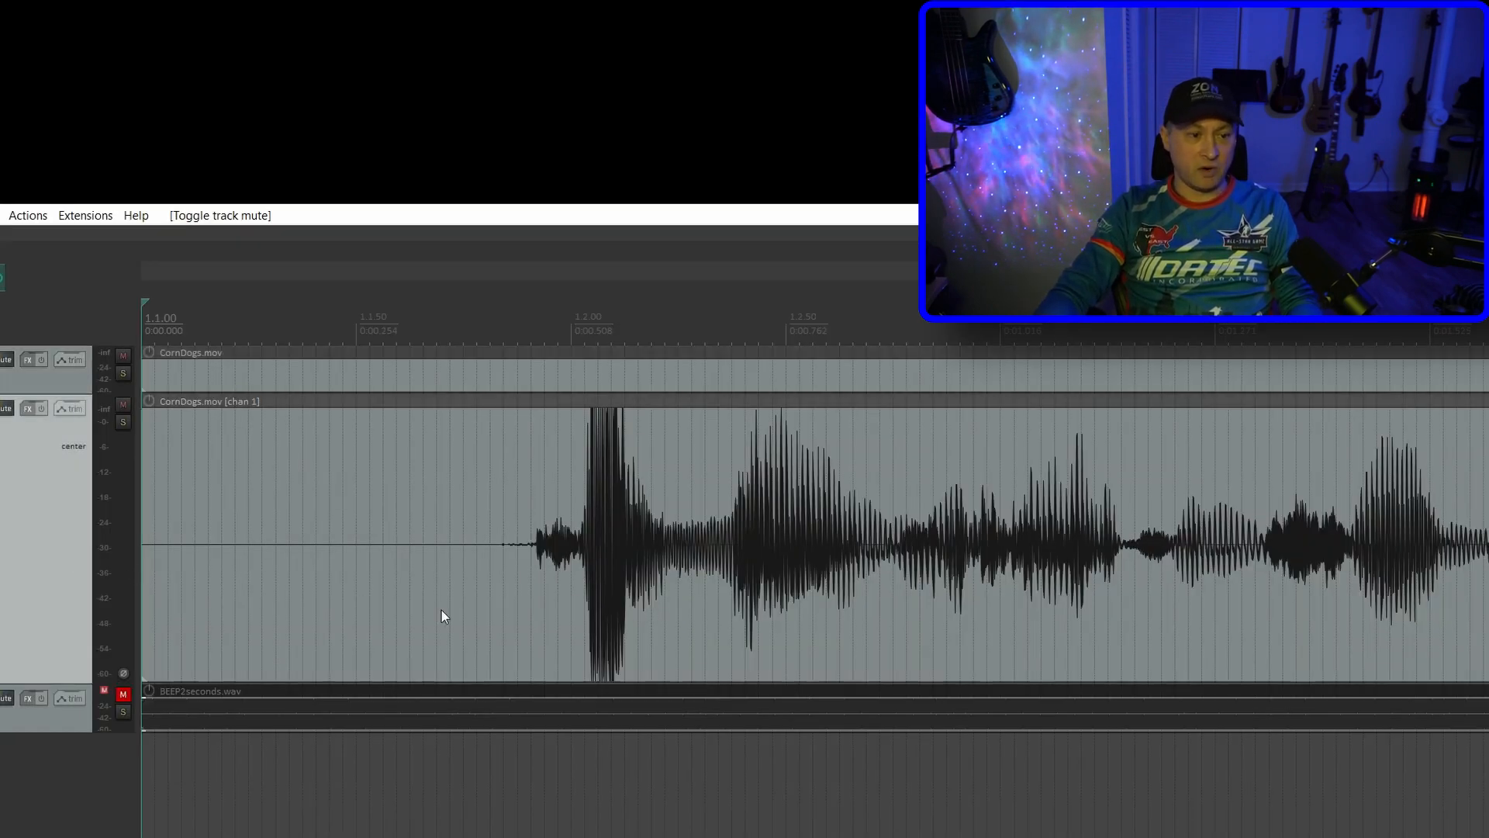
{"action": "key", "text": "space"}
{"action": "key", "text": "space"}
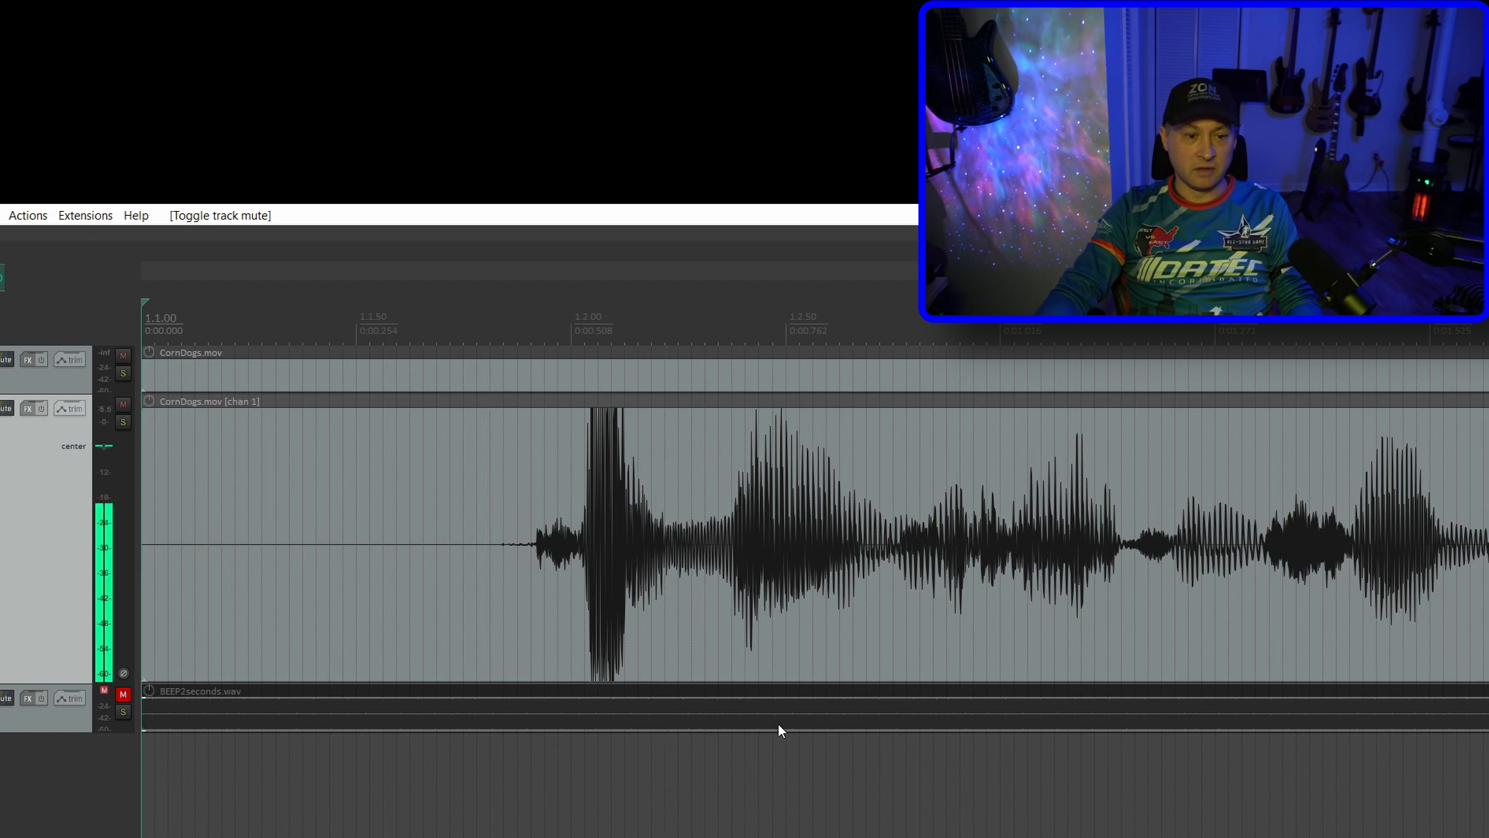
{"action": "left_click", "coordinate": [781, 661]}
{"action": "key", "text": "space"}
{"action": "key", "text": "space"}
{"action": "left_click", "coordinate": [793, 652]}
{"action": "key", "text": "space"}
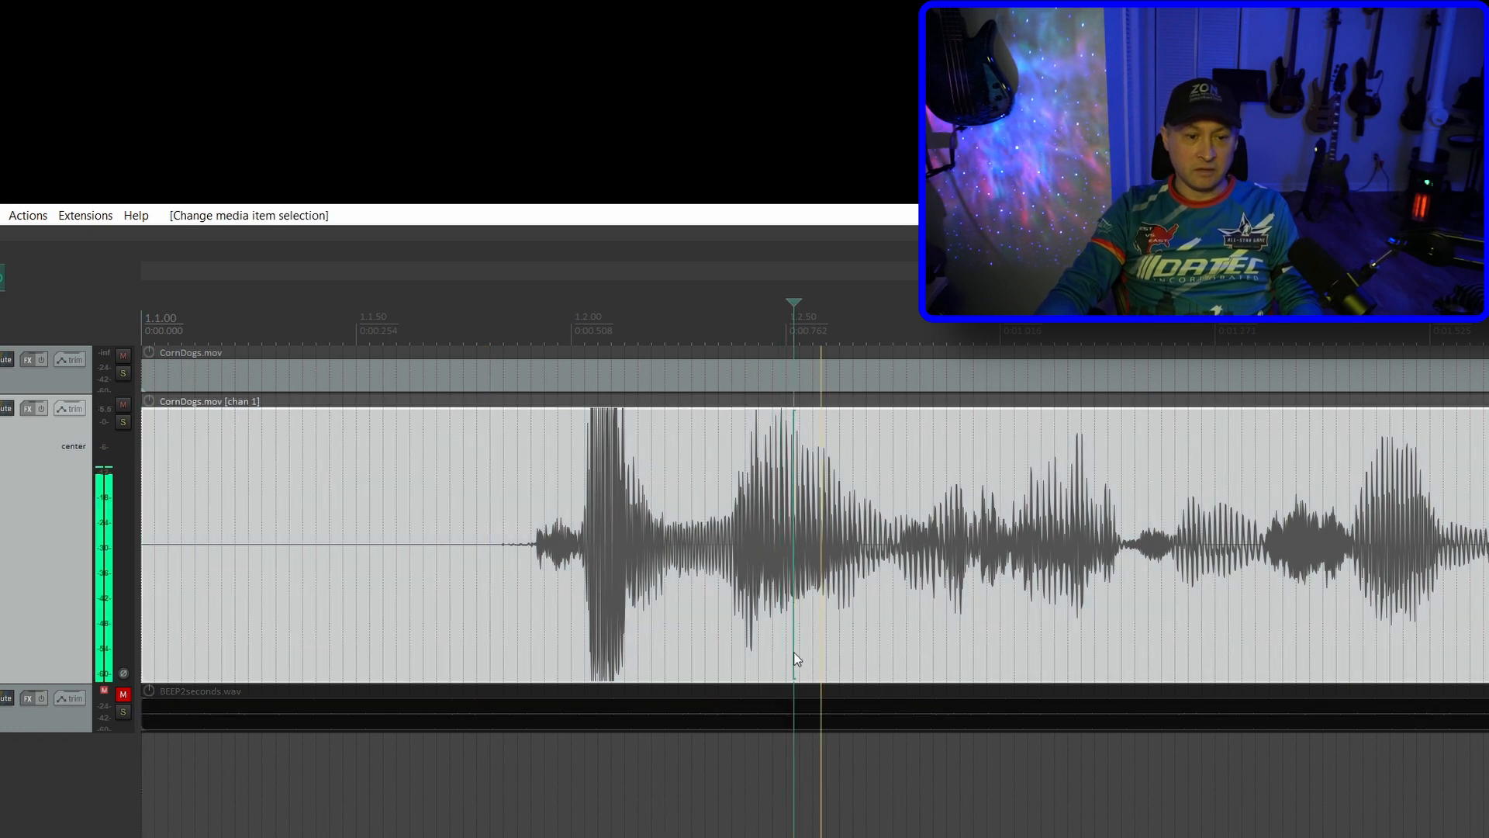
{"action": "key", "text": "space"}
{"action": "left_click", "coordinate": [802, 653]}
{"action": "key", "text": "space"}
{"action": "key", "text": "space"}
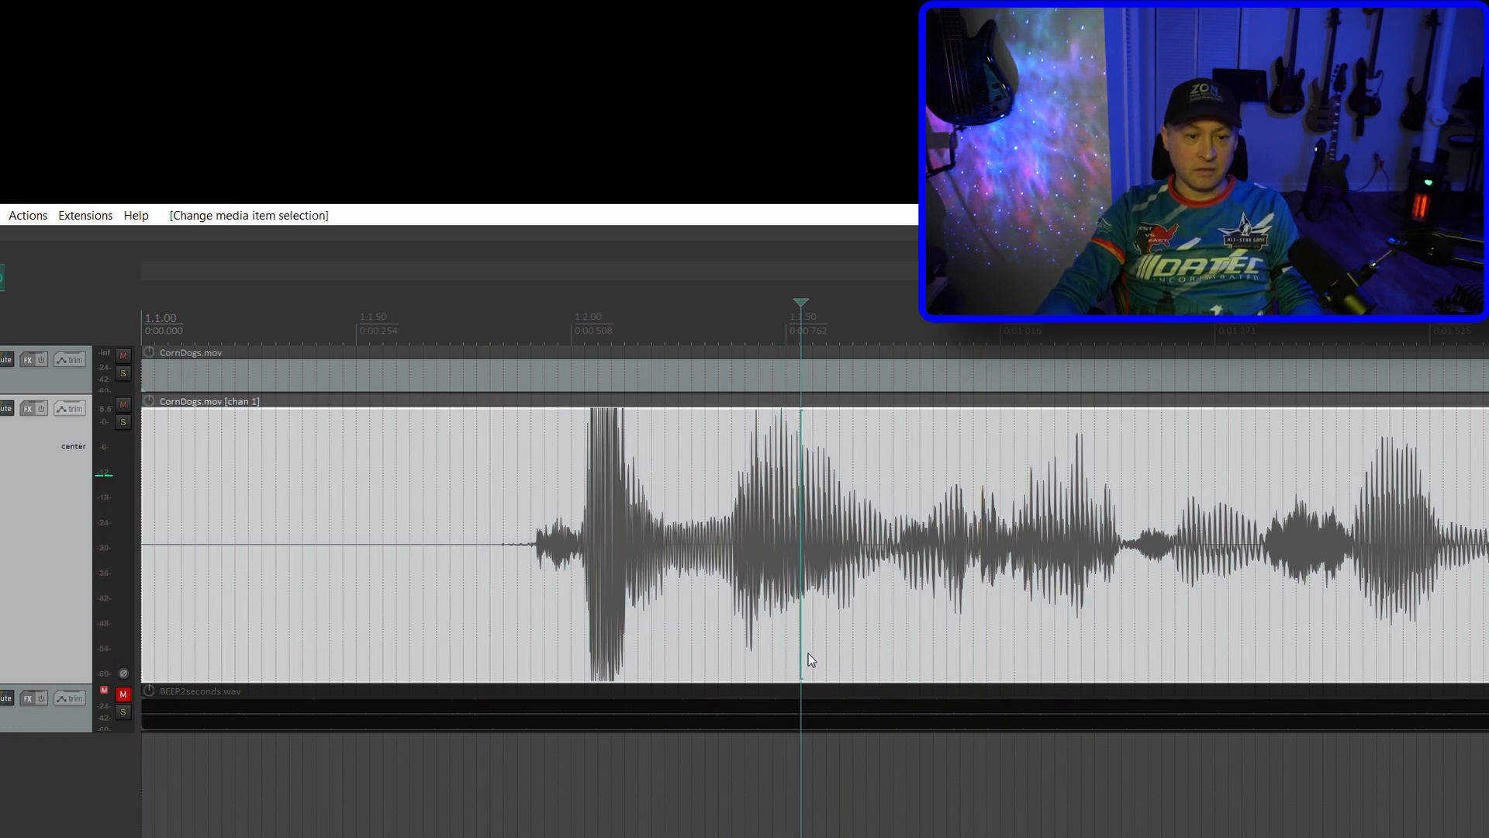
{"action": "key", "text": "s"}
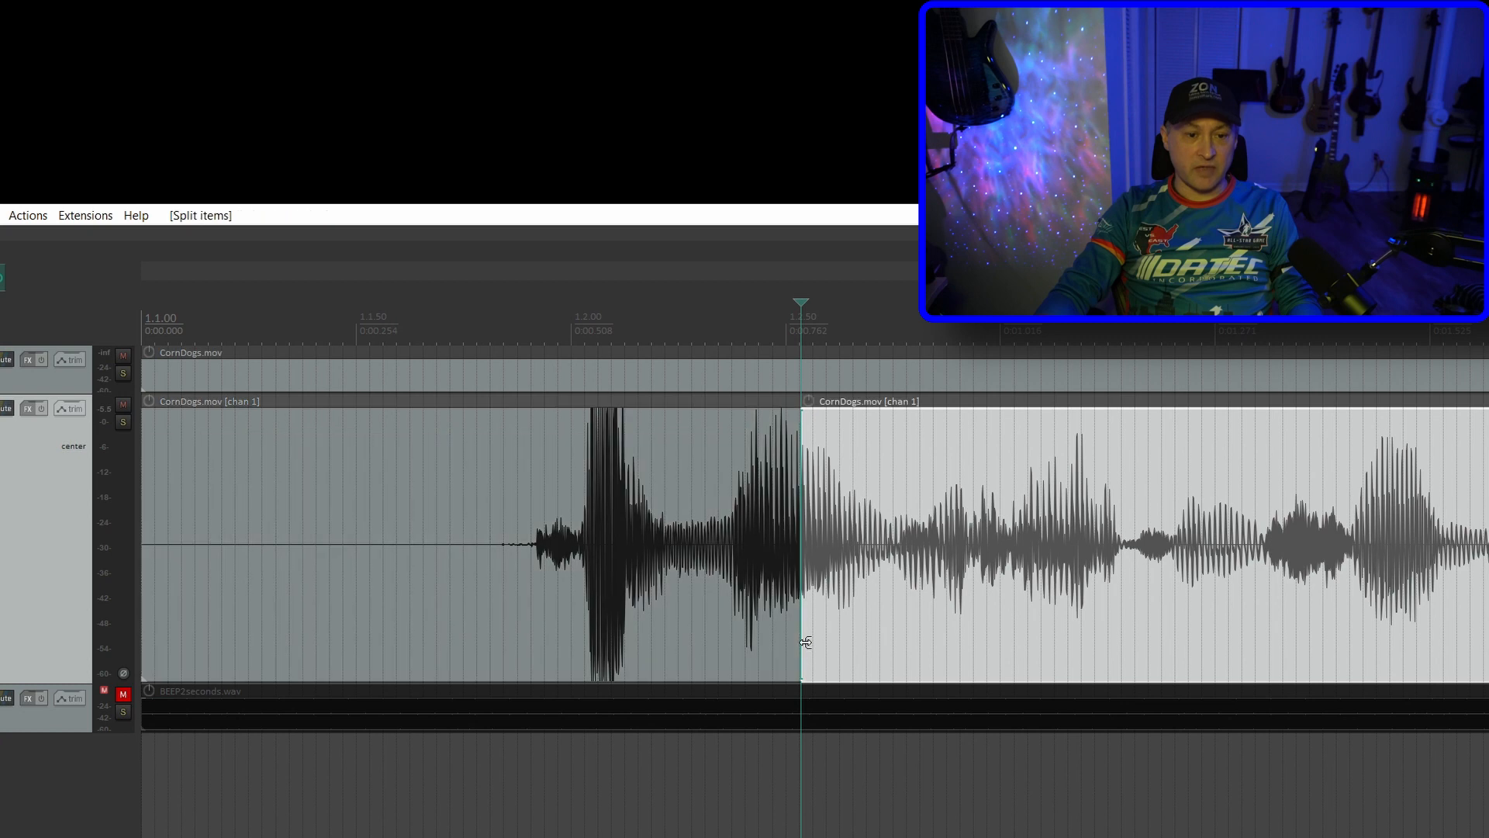
{"action": "left_click", "coordinate": [742, 643]}
{"action": "key", "text": "Delete"}
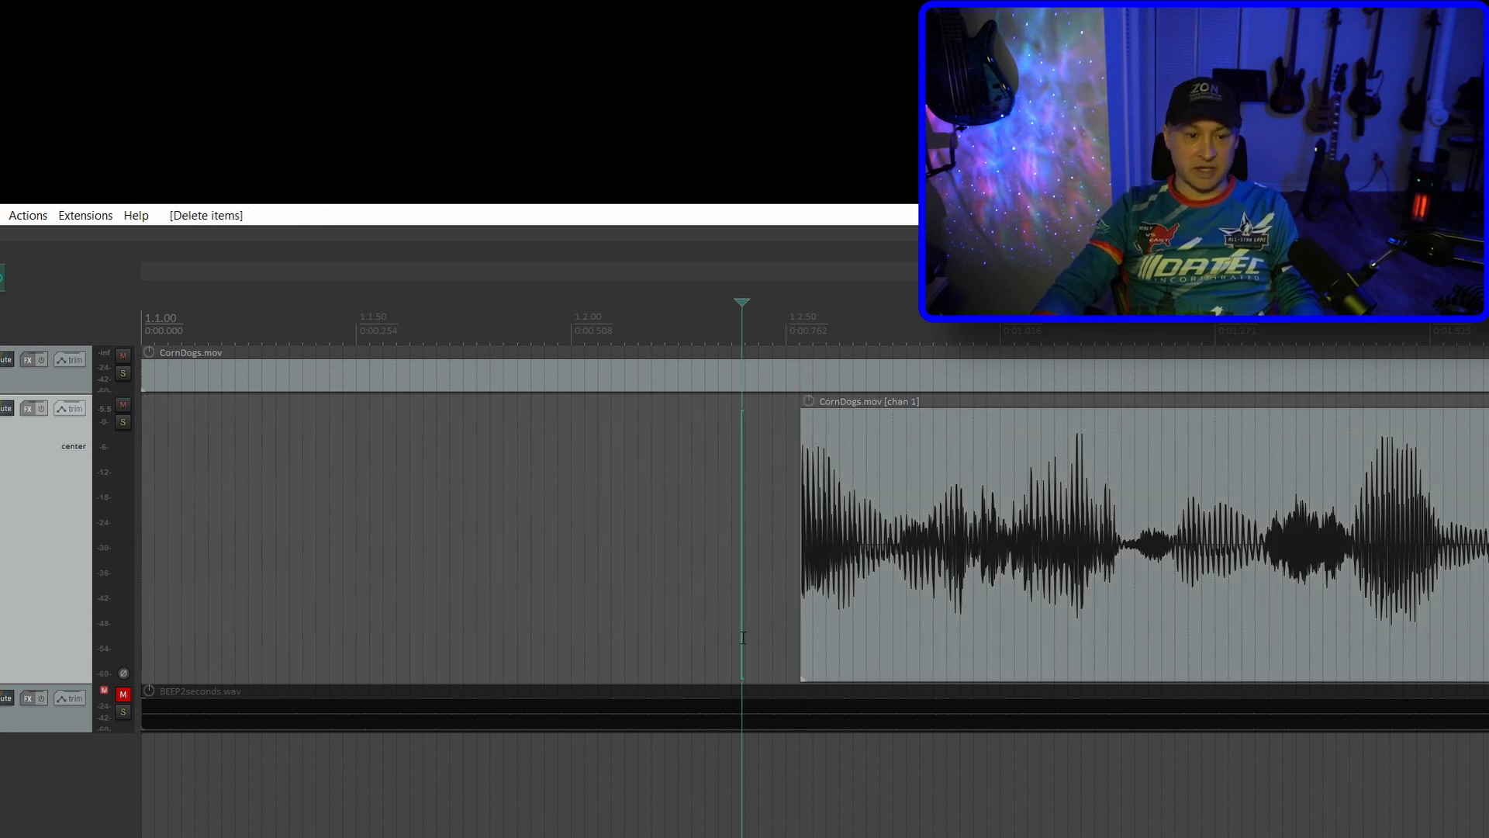
Copy the BEEP2seconds.wav item into the opening gap and trim it to run from about 0.55 s to the start of the speech.
{"action": "left_click", "coordinate": [805, 712]}
{"action": "left_click_drag", "start_coordinate": [864, 716], "coordinate": [847, 635]}
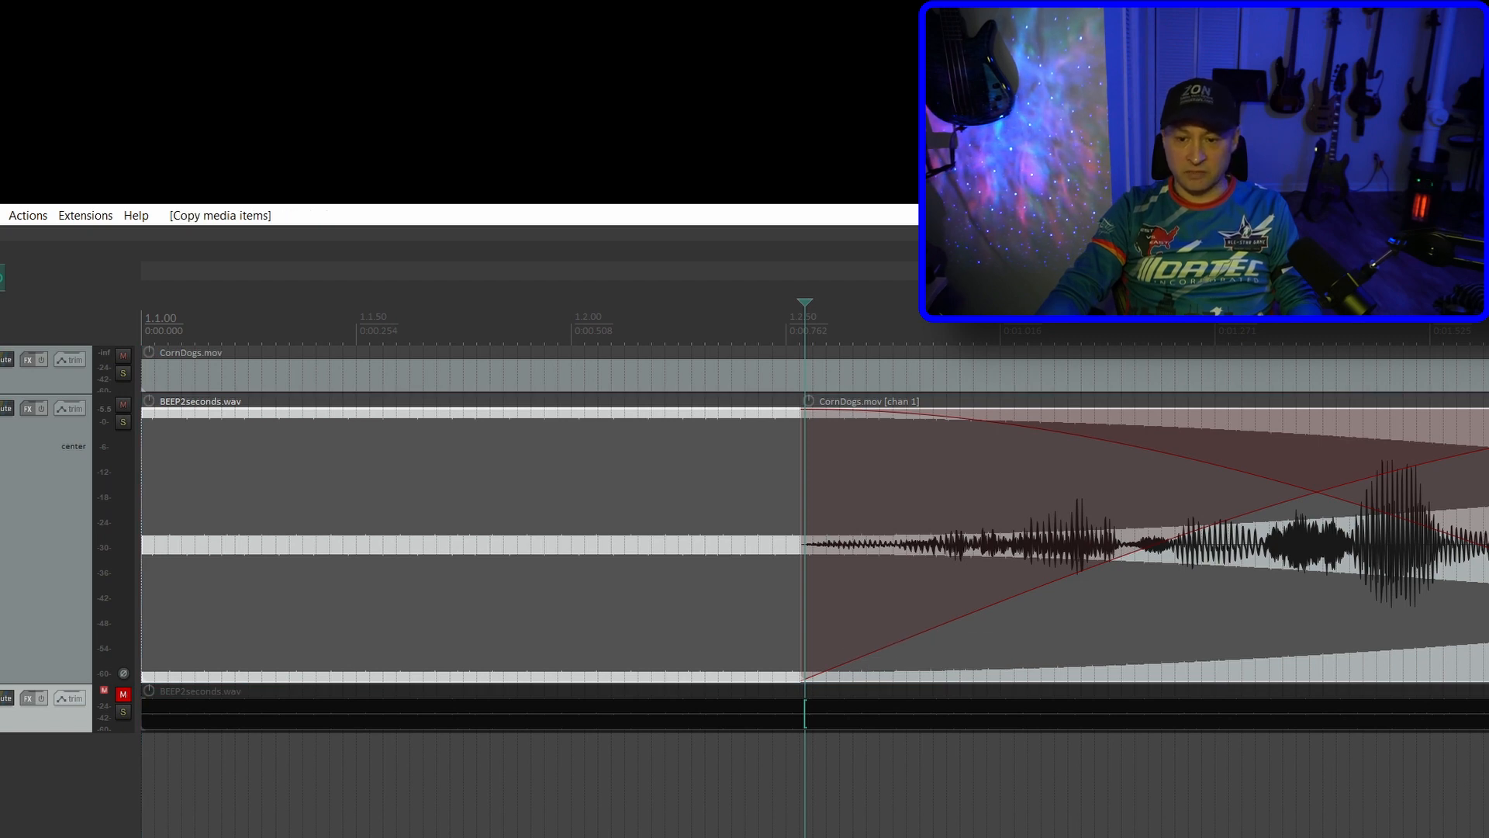
{"action": "left_click_drag", "start_coordinate": [1485, 609], "coordinate": [800, 609]}
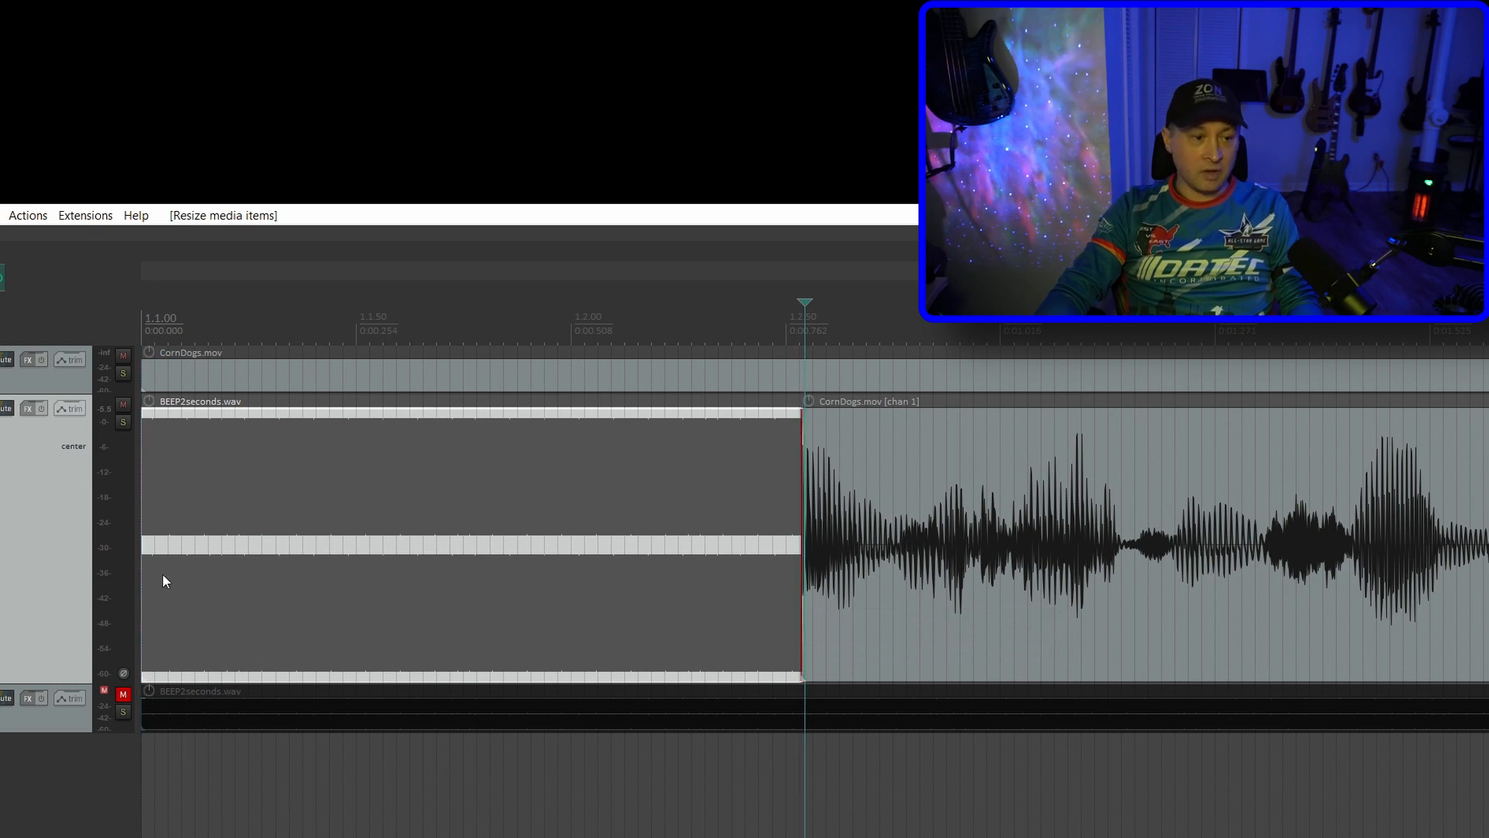
{"action": "left_click_drag", "start_coordinate": [141, 574], "coordinate": [605, 574]}
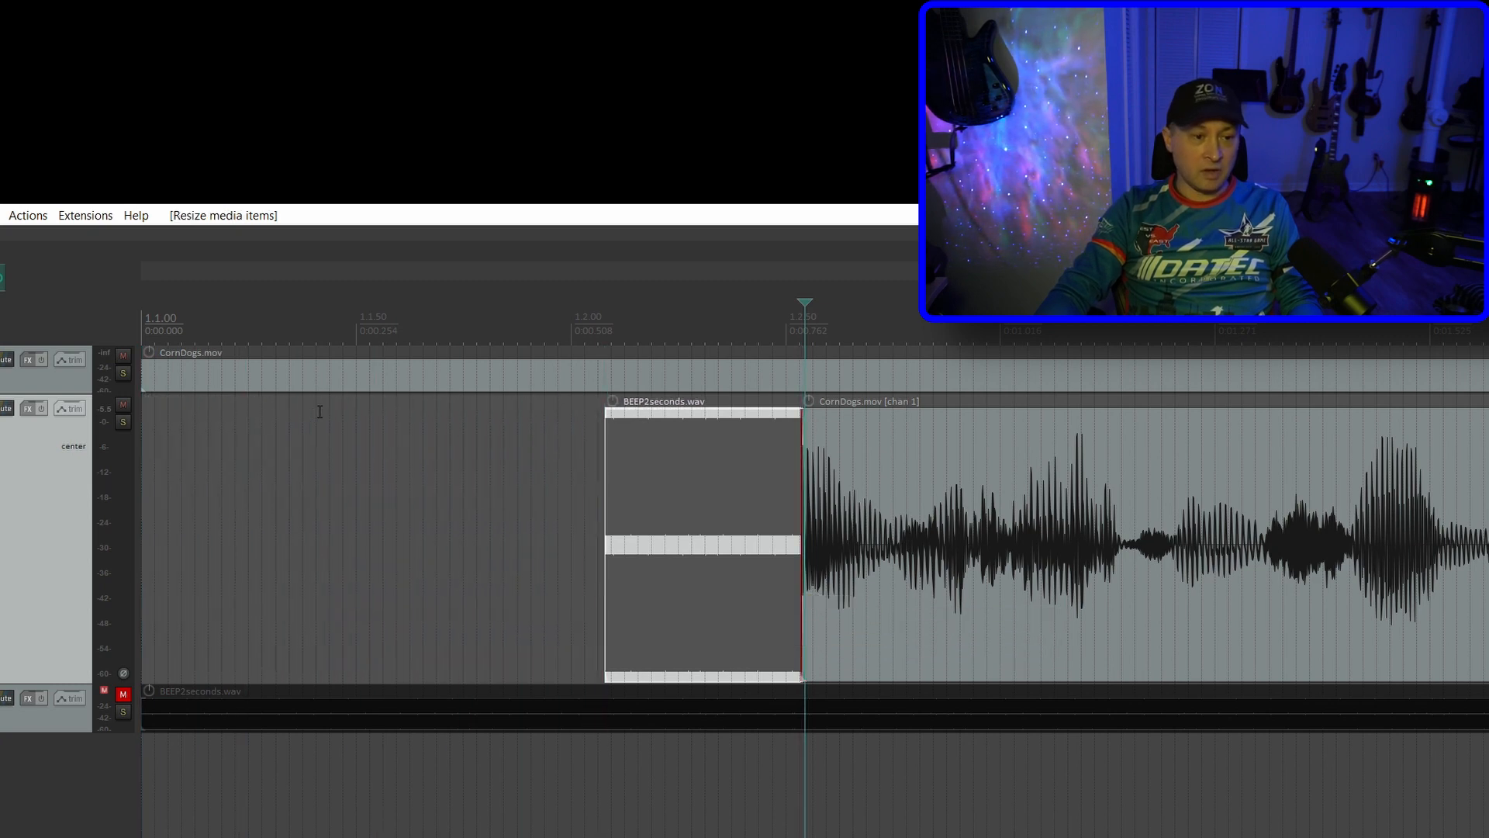
Play the project from the start to check the first beep and listen for the next word to censor.
{"action": "key", "text": "Home"}
{"action": "key", "text": "space"}
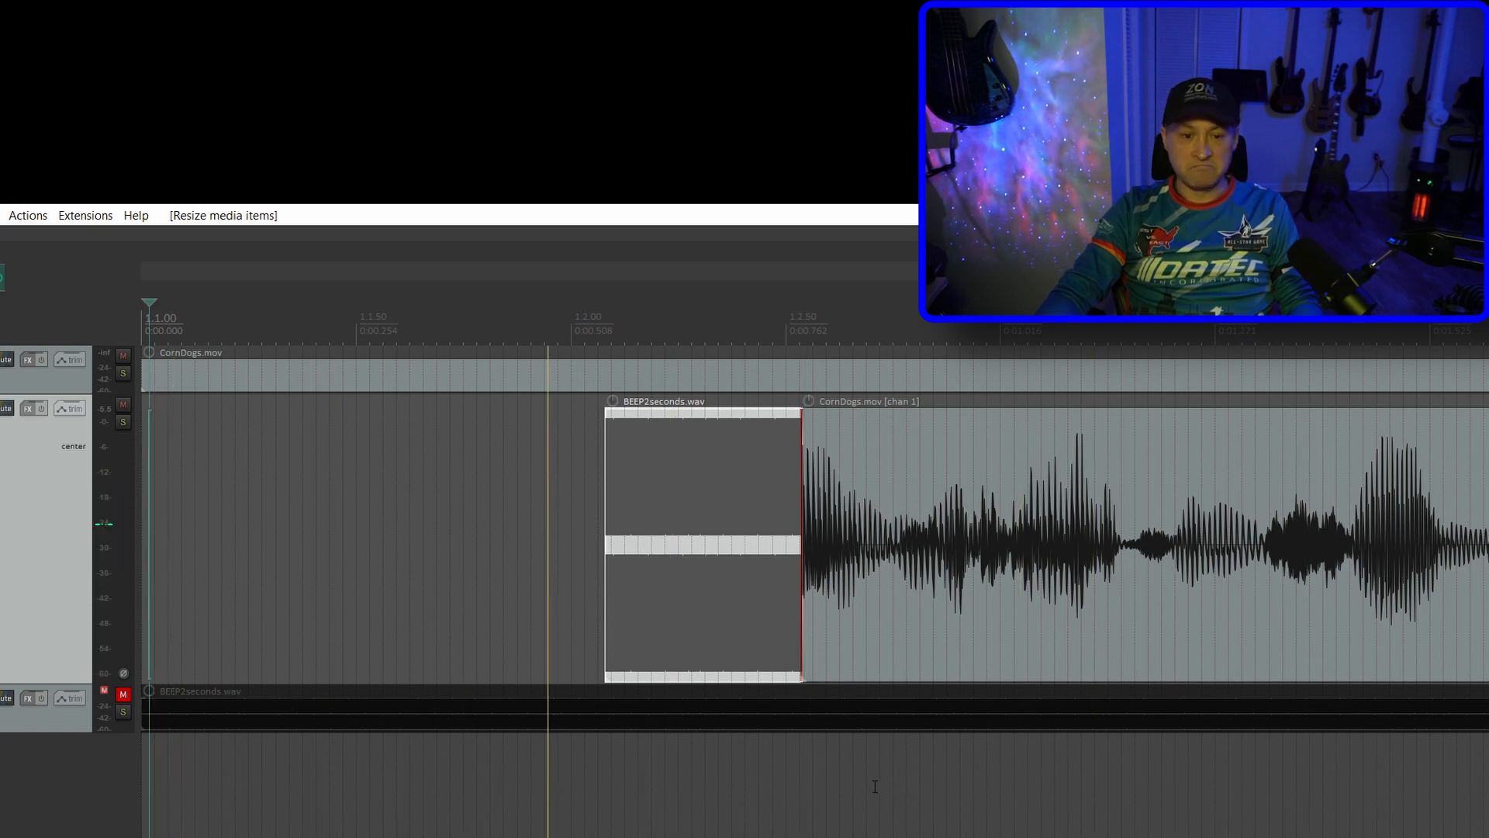
{"action": "key", "text": "space"}
{"action": "scroll", "coordinate": [1392, 777], "scroll_direction": "down", "scroll_amount": 2}
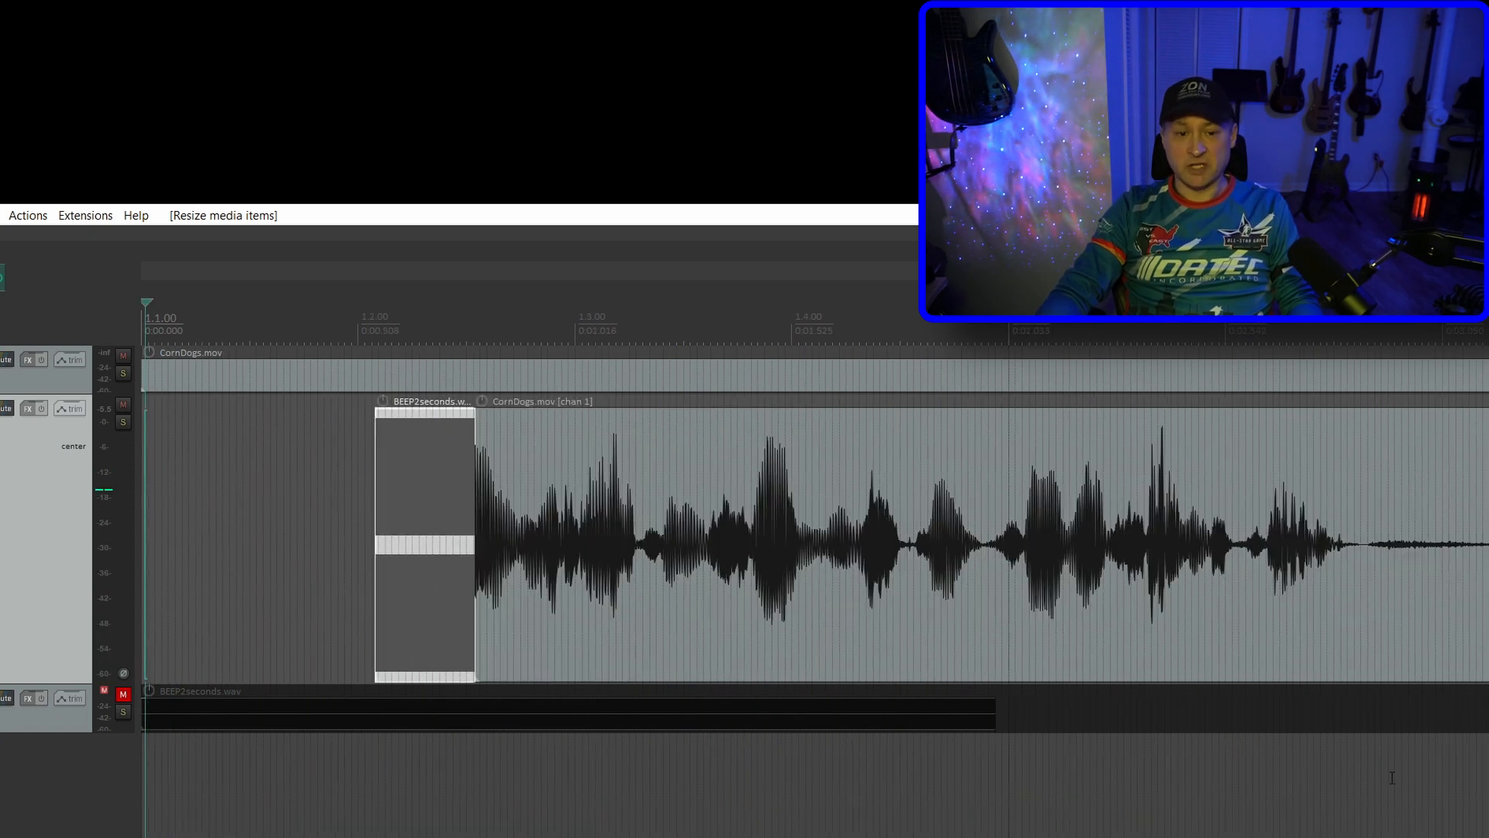
{"action": "key", "text": "space"}
{"action": "scroll", "coordinate": [1304, 644], "scroll_direction": "down", "scroll_amount": 3}
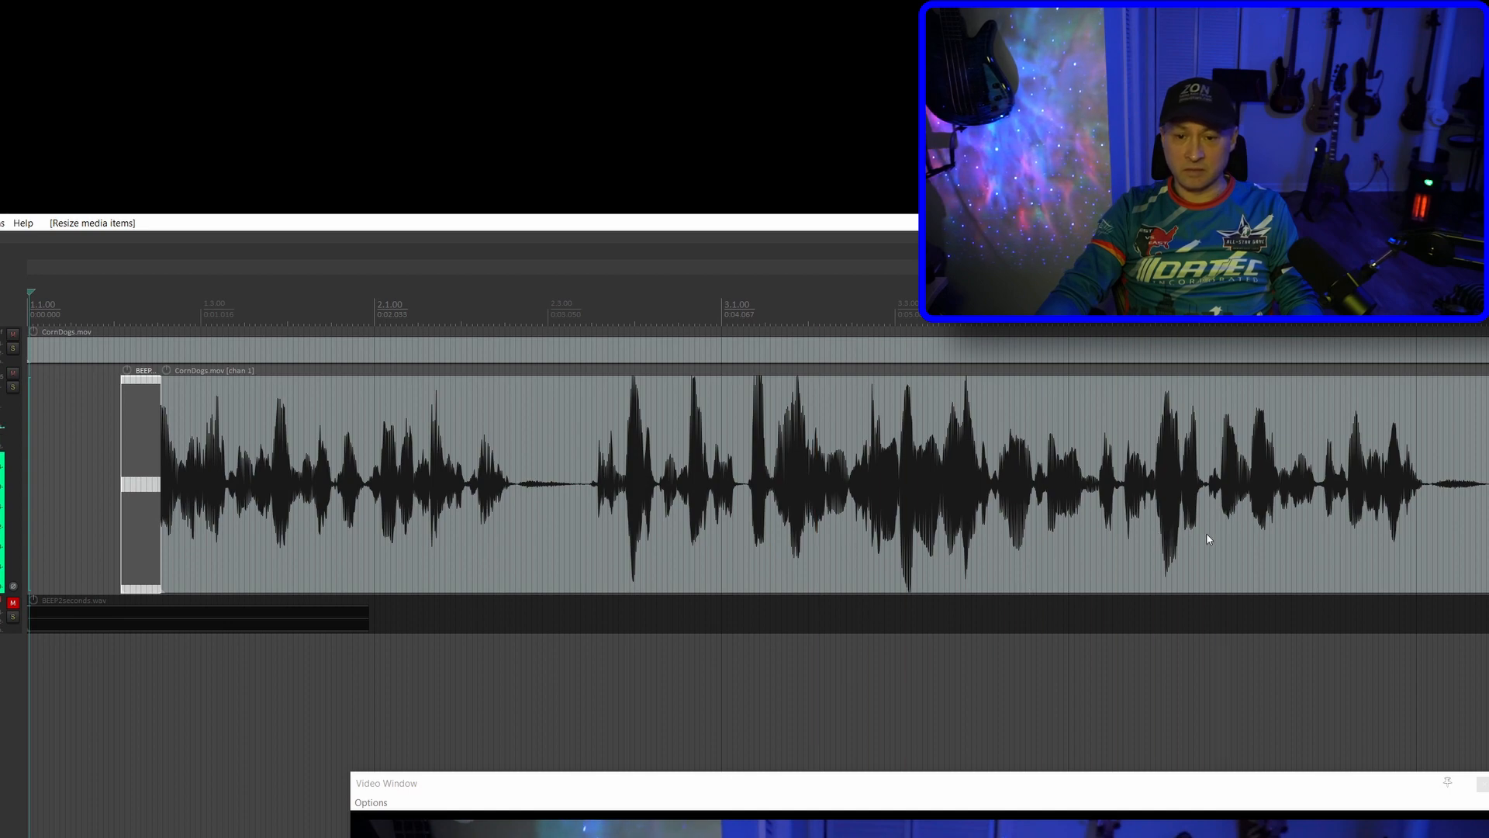
Split the channel 1 audio around the second word at about 6.99 s and 7.32 s and delete the section between.
{"action": "left_click", "coordinate": [1061, 543]}
{"action": "scroll", "coordinate": [1086, 558], "scroll_direction": "up", "scroll_amount": 8}
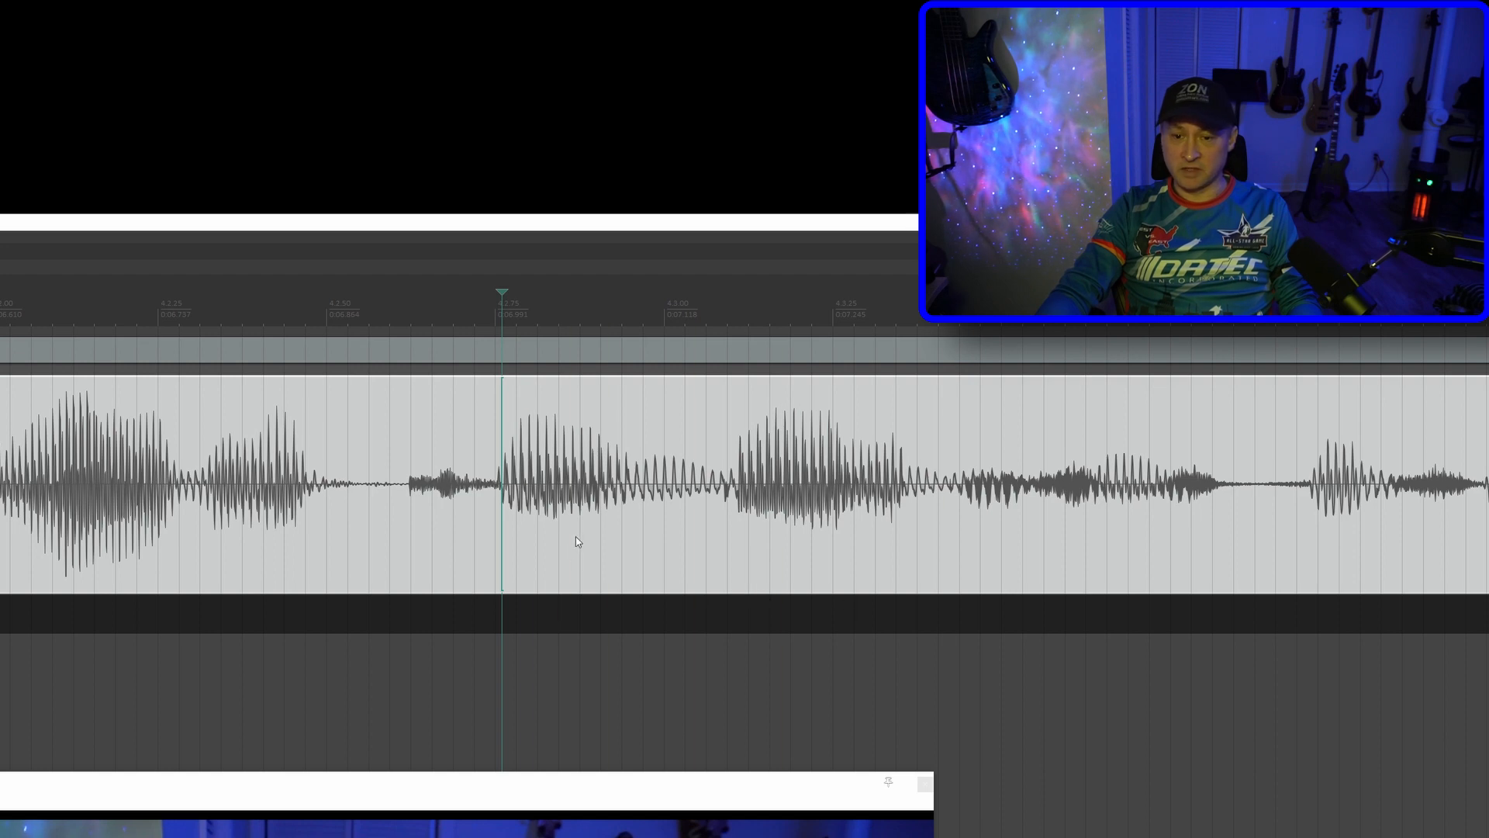
{"action": "left_click", "coordinate": [497, 510]}
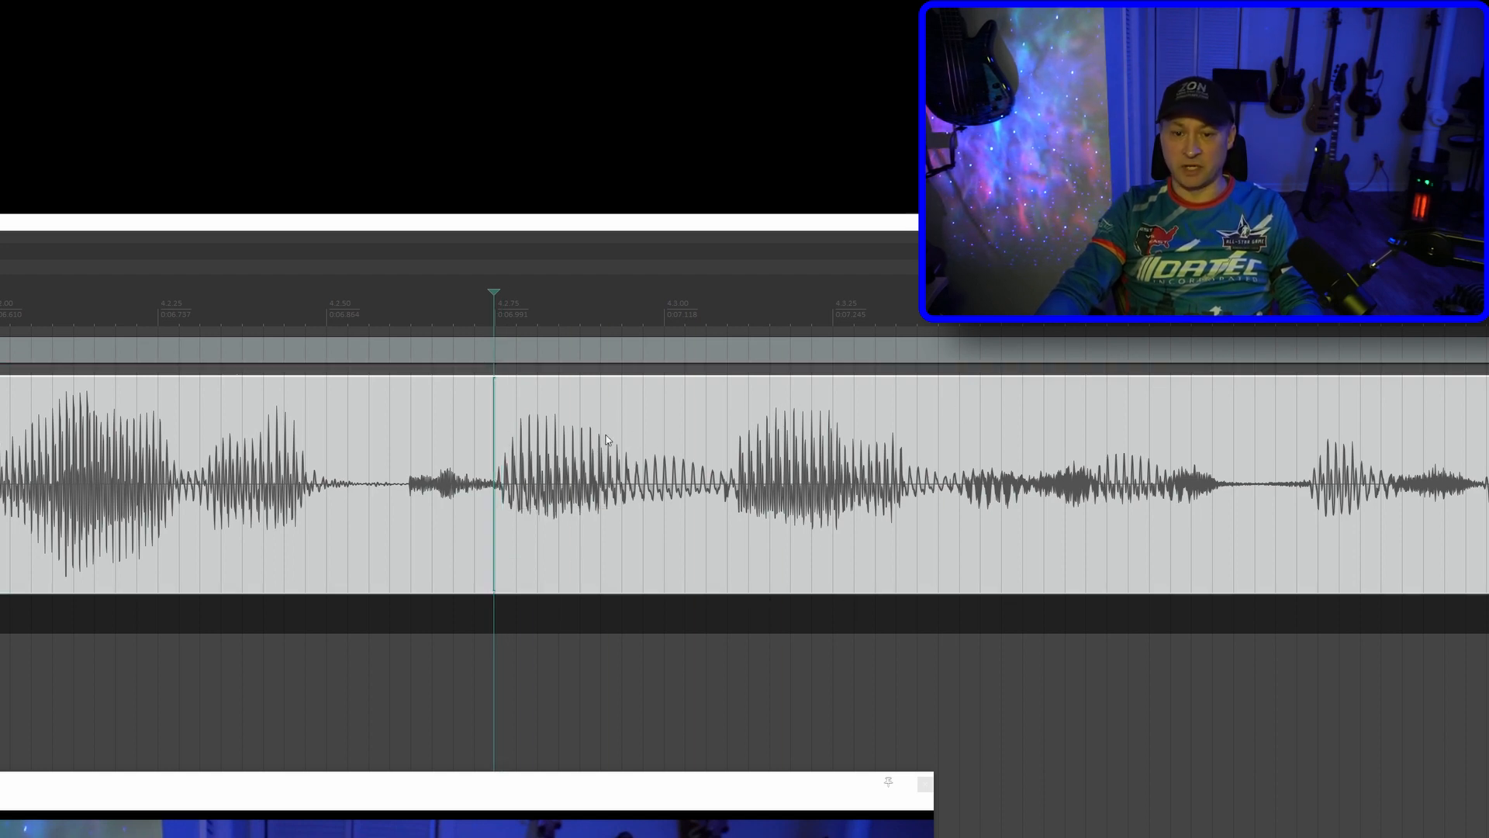
{"action": "key", "text": "s"}
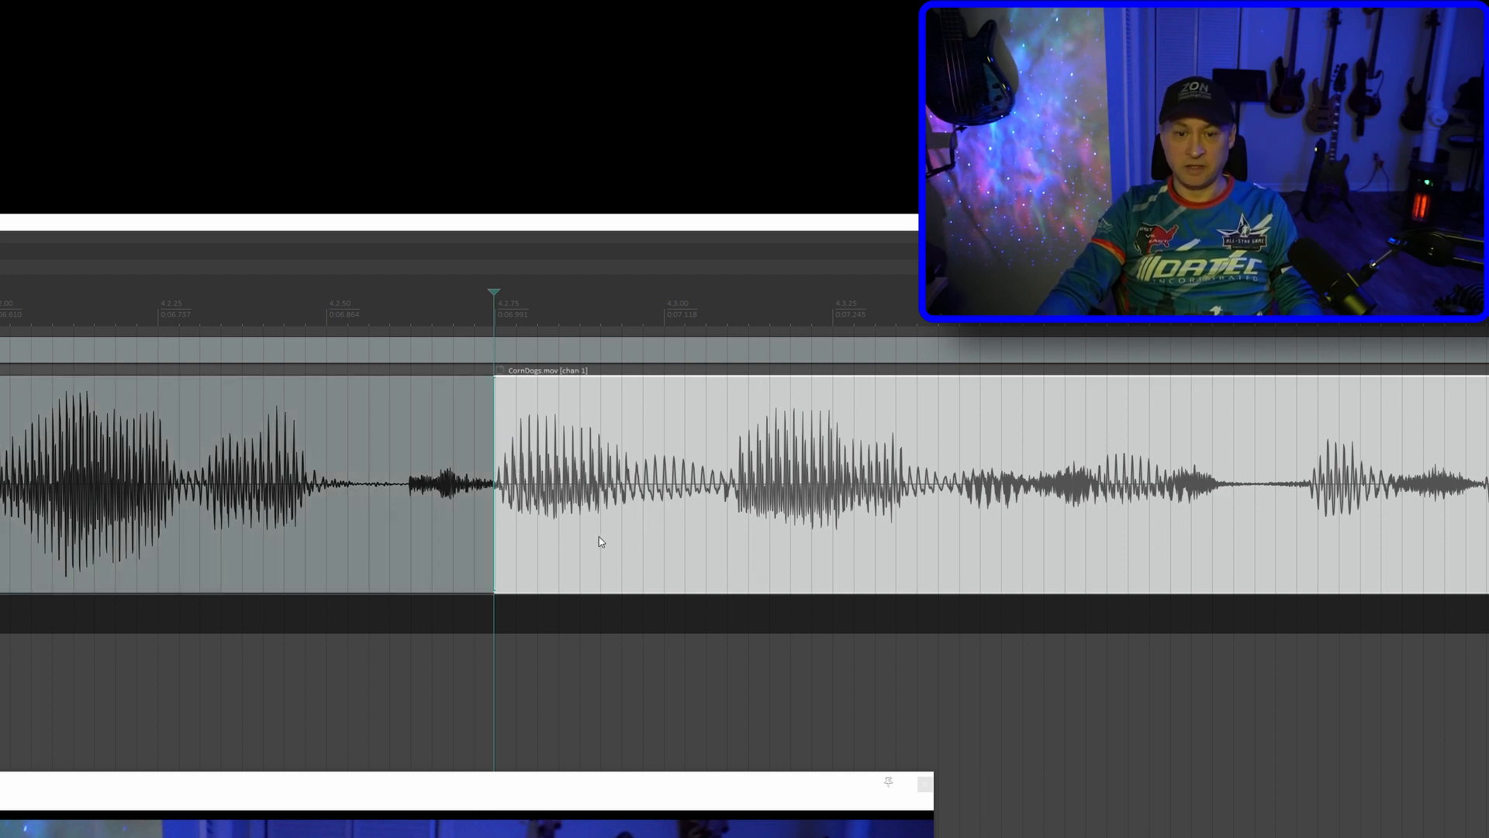
{"action": "left_click", "coordinate": [935, 524]}
{"action": "key", "text": "s"}
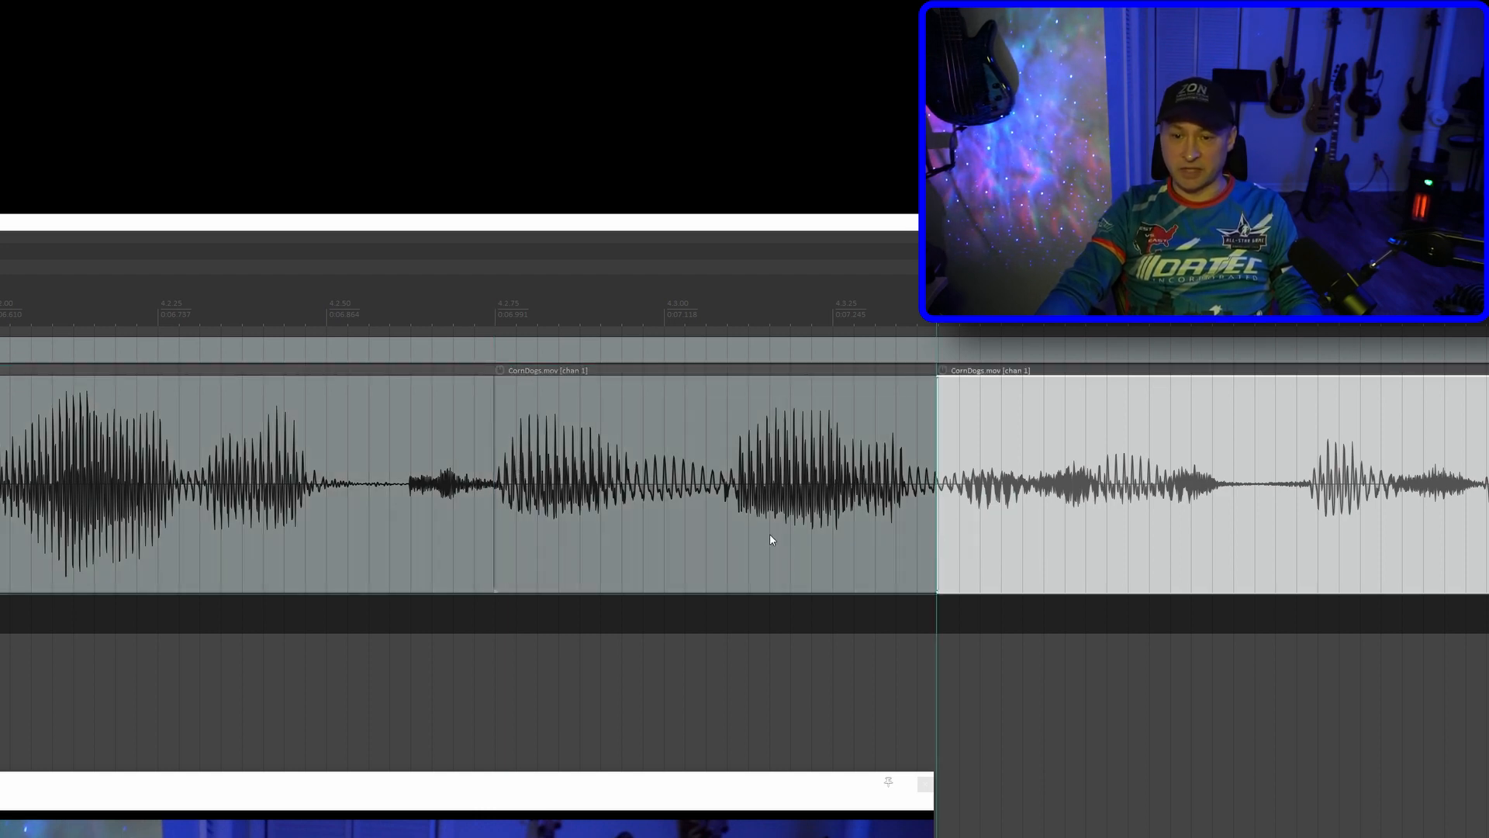
{"action": "left_click", "coordinate": [770, 533]}
{"action": "key", "text": "Delete"}
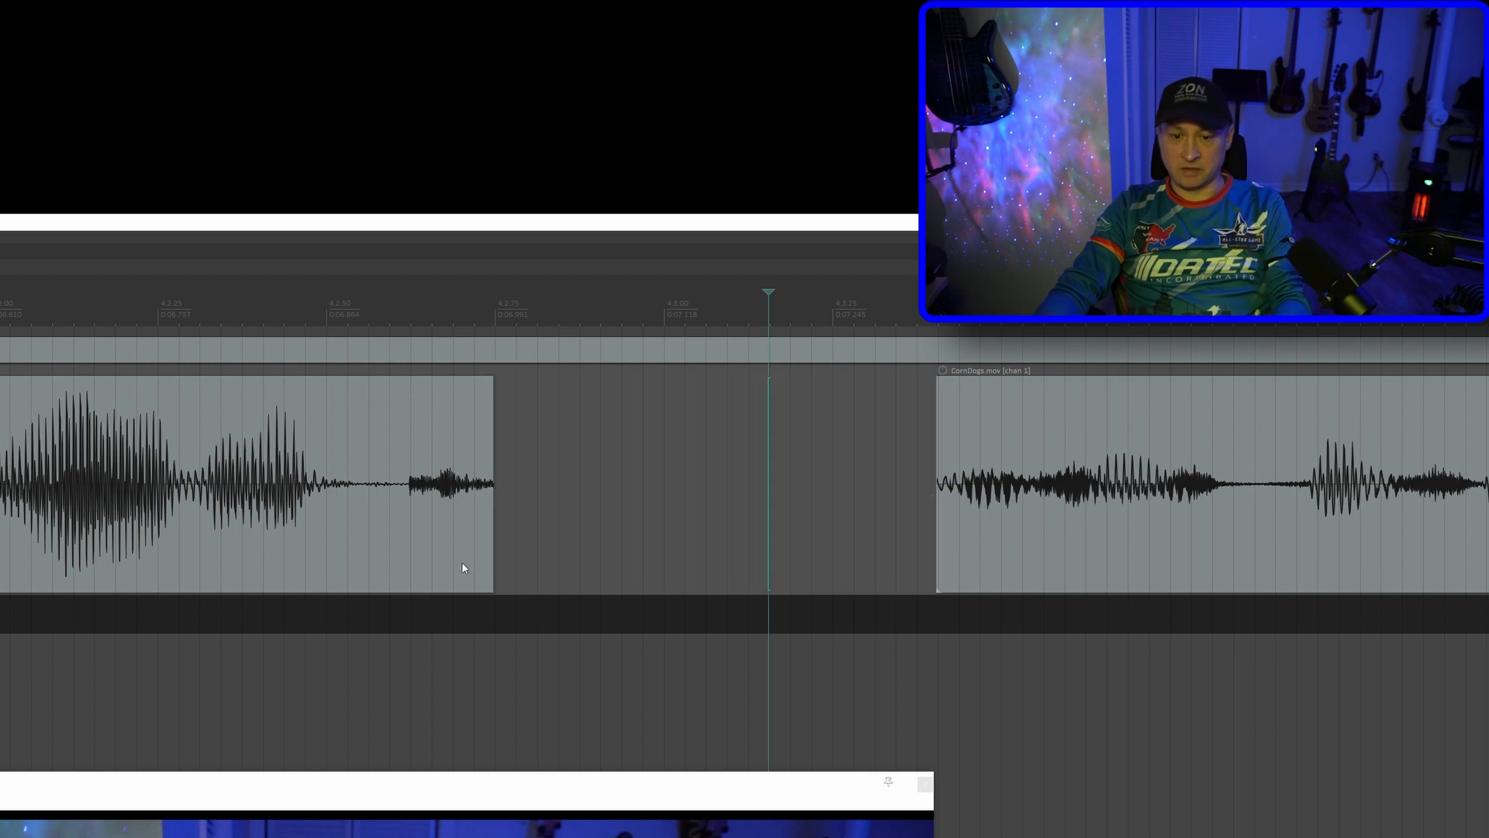
Copy the BEEP2seconds.wav item into the second gap and trim its end to the start of the following speech.
{"action": "scroll", "coordinate": [4, 625], "scroll_direction": "down", "scroll_amount": 8}
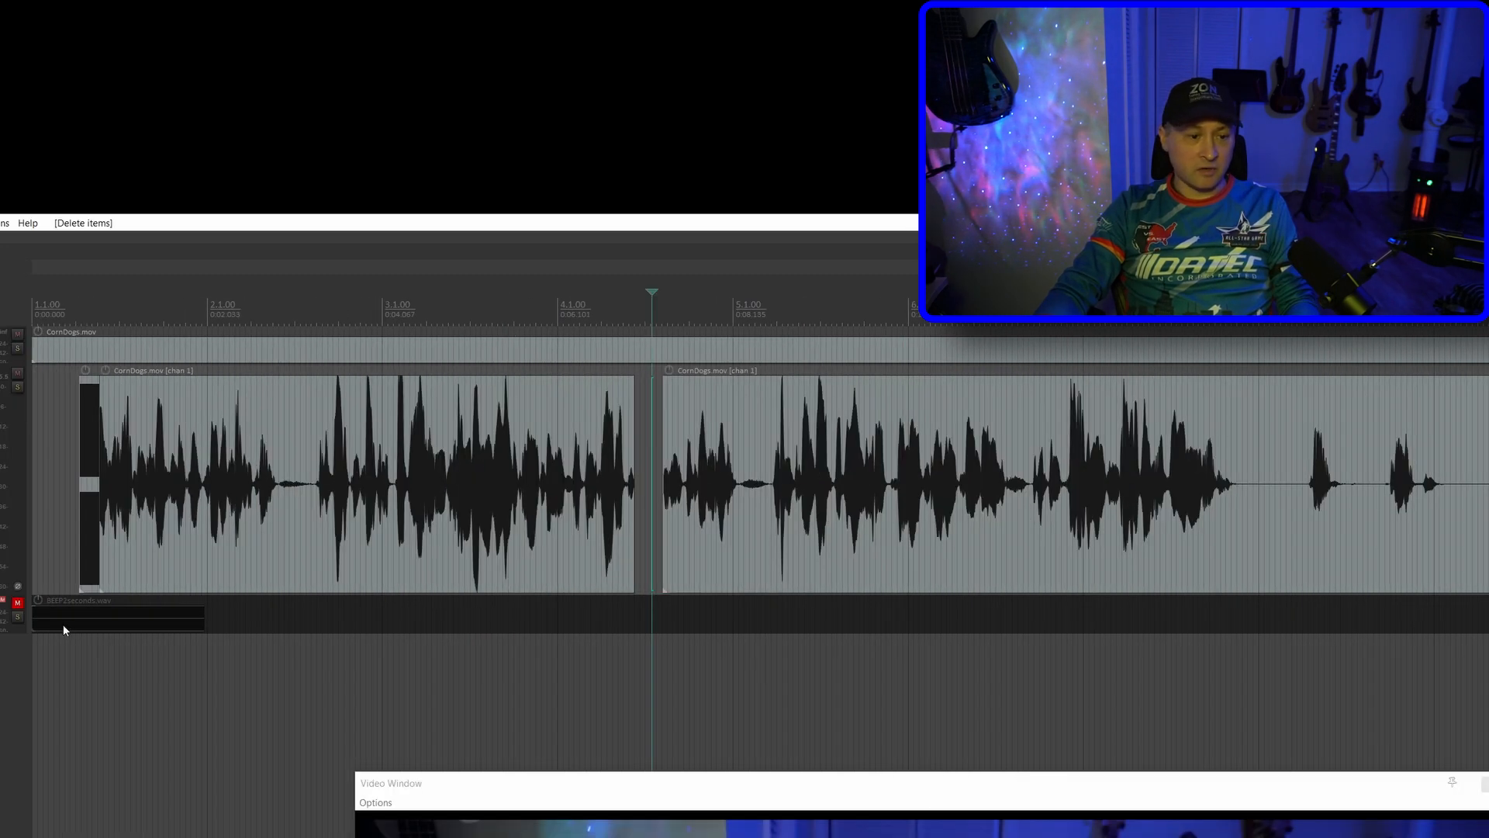
{"action": "left_click_drag", "start_coordinate": [75, 628], "coordinate": [681, 529]}
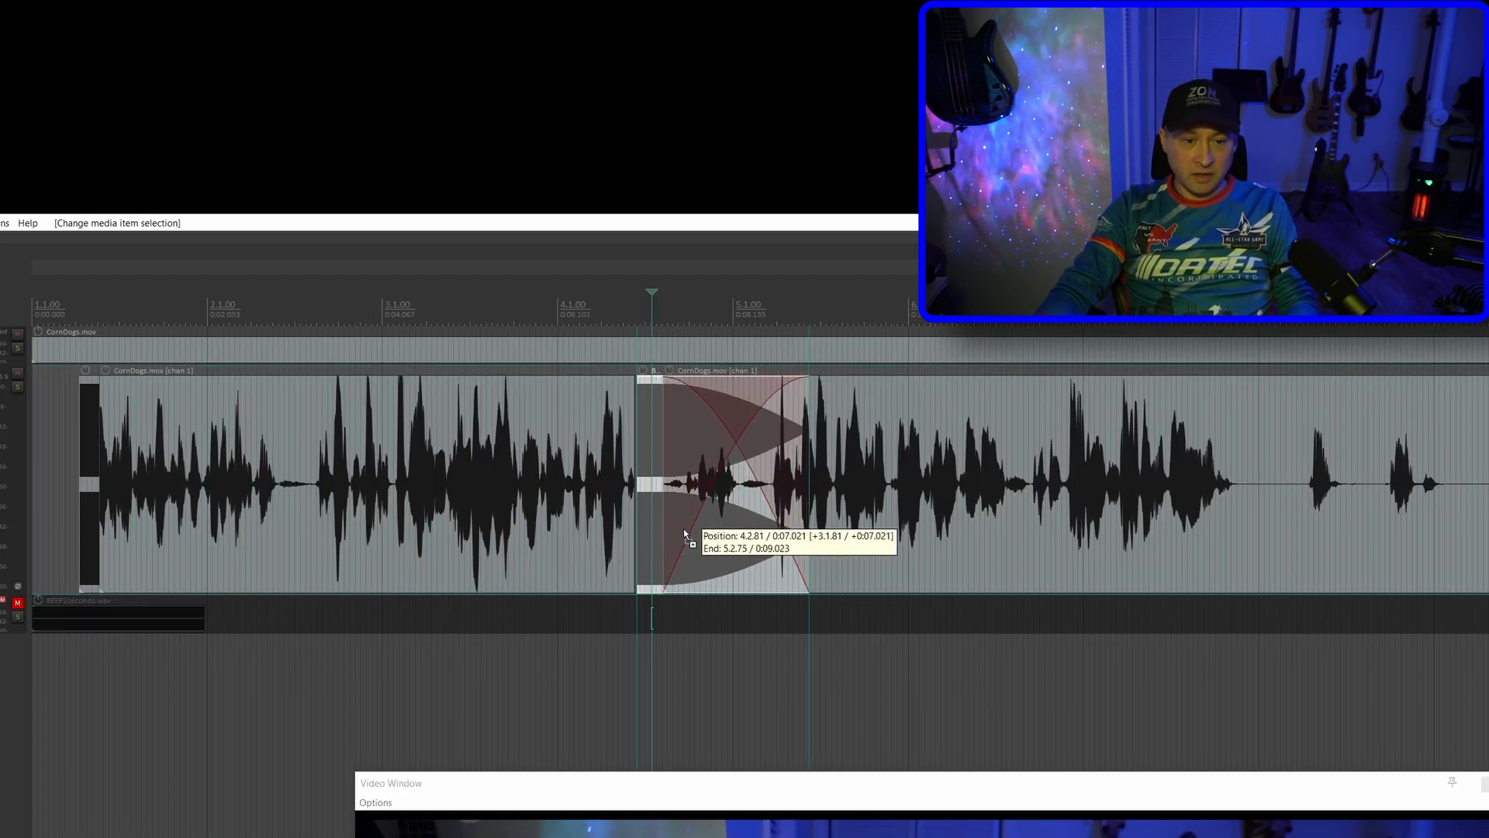
{"action": "scroll", "coordinate": [764, 535], "scroll_direction": "up", "scroll_amount": 5}
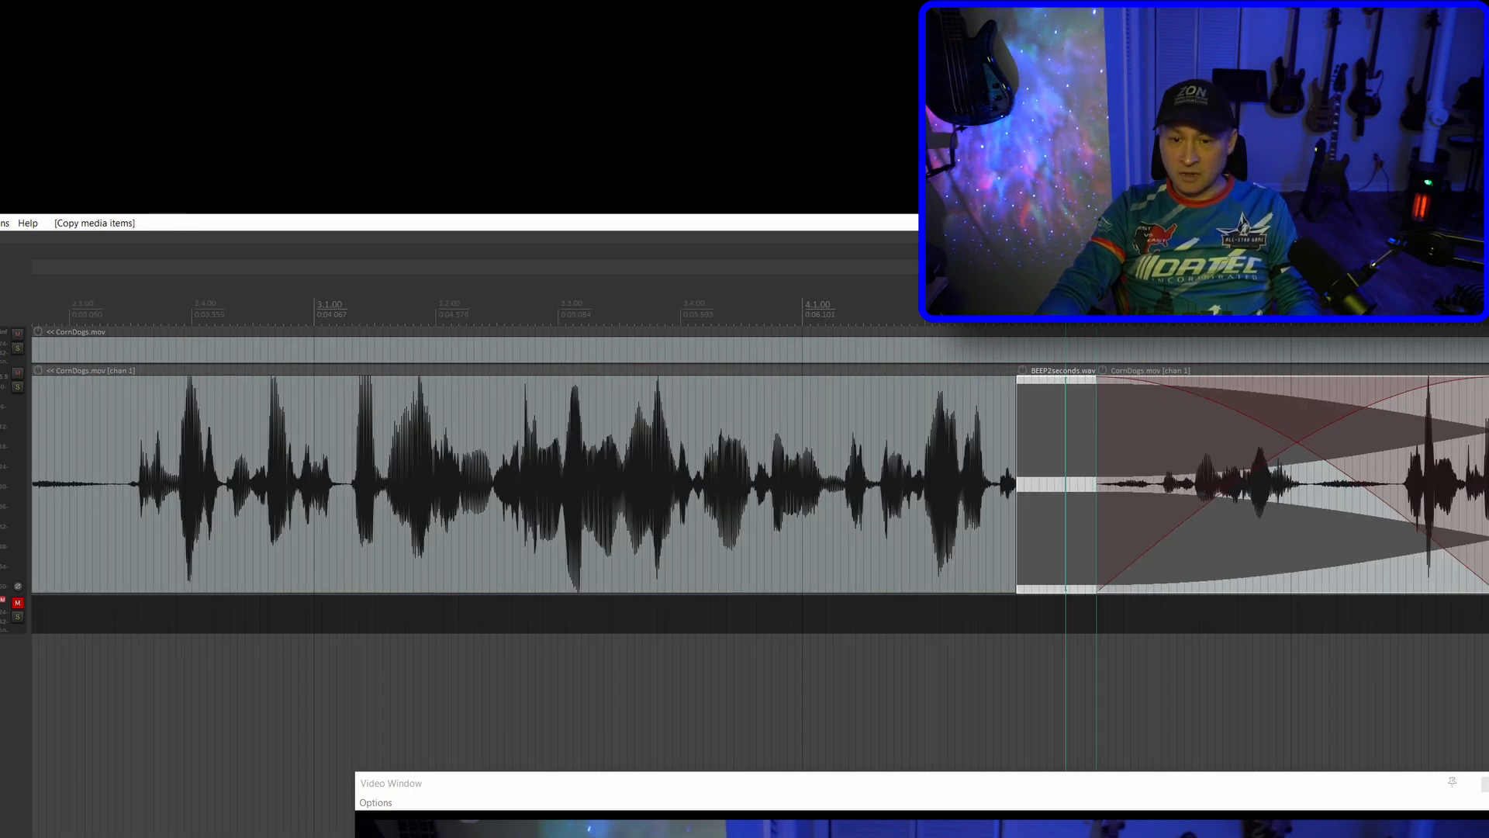
{"action": "left_click", "coordinate": [1100, 496]}
{"action": "left_click_drag", "start_coordinate": [1485, 545], "coordinate": [1094, 546]}
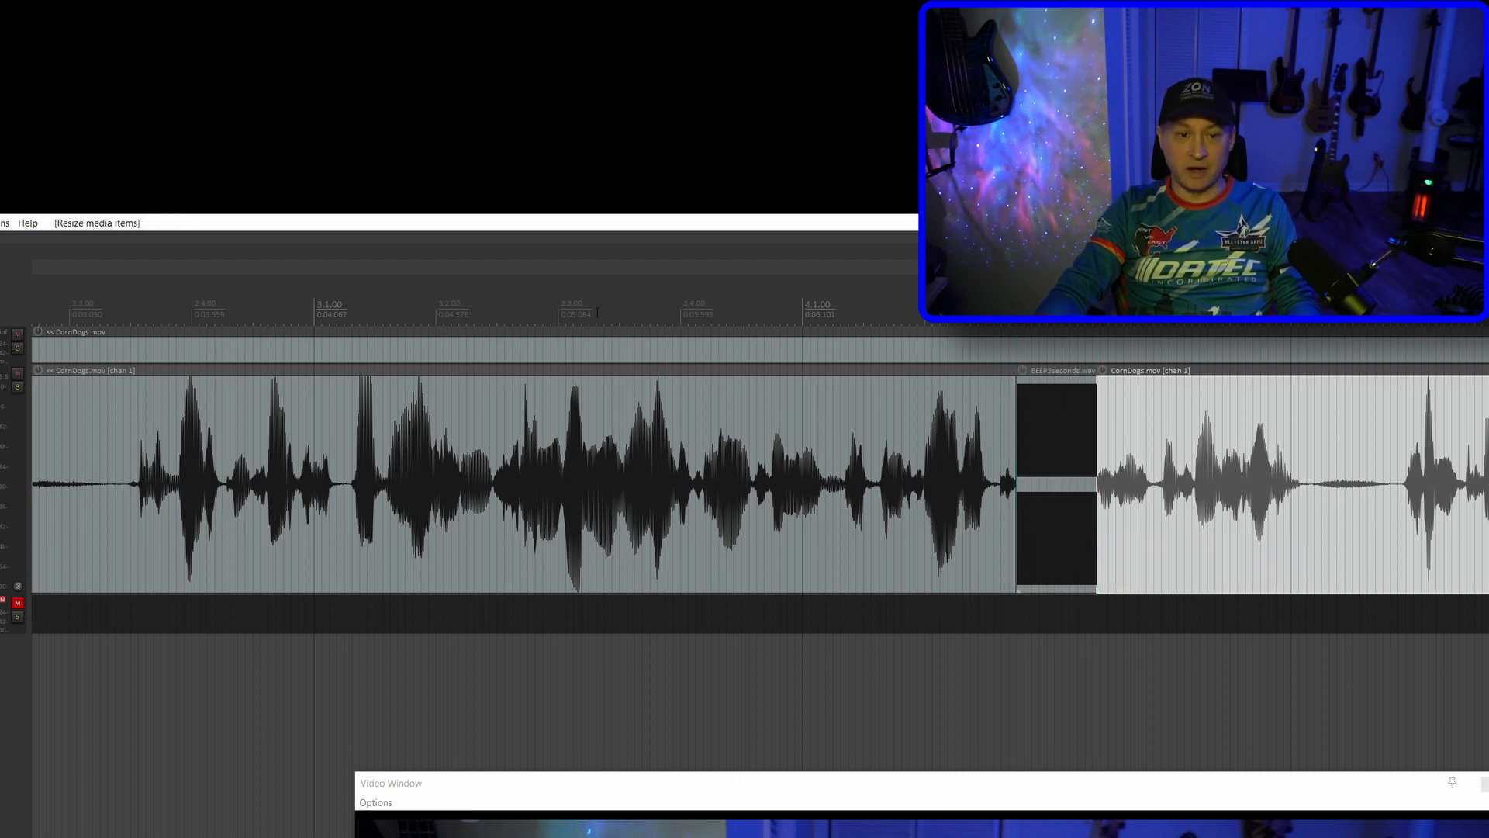
Play the audio across the second beep to check it and listen for the third word to censor.
{"action": "left_click", "coordinate": [513, 312]}
{"action": "key", "text": "space"}
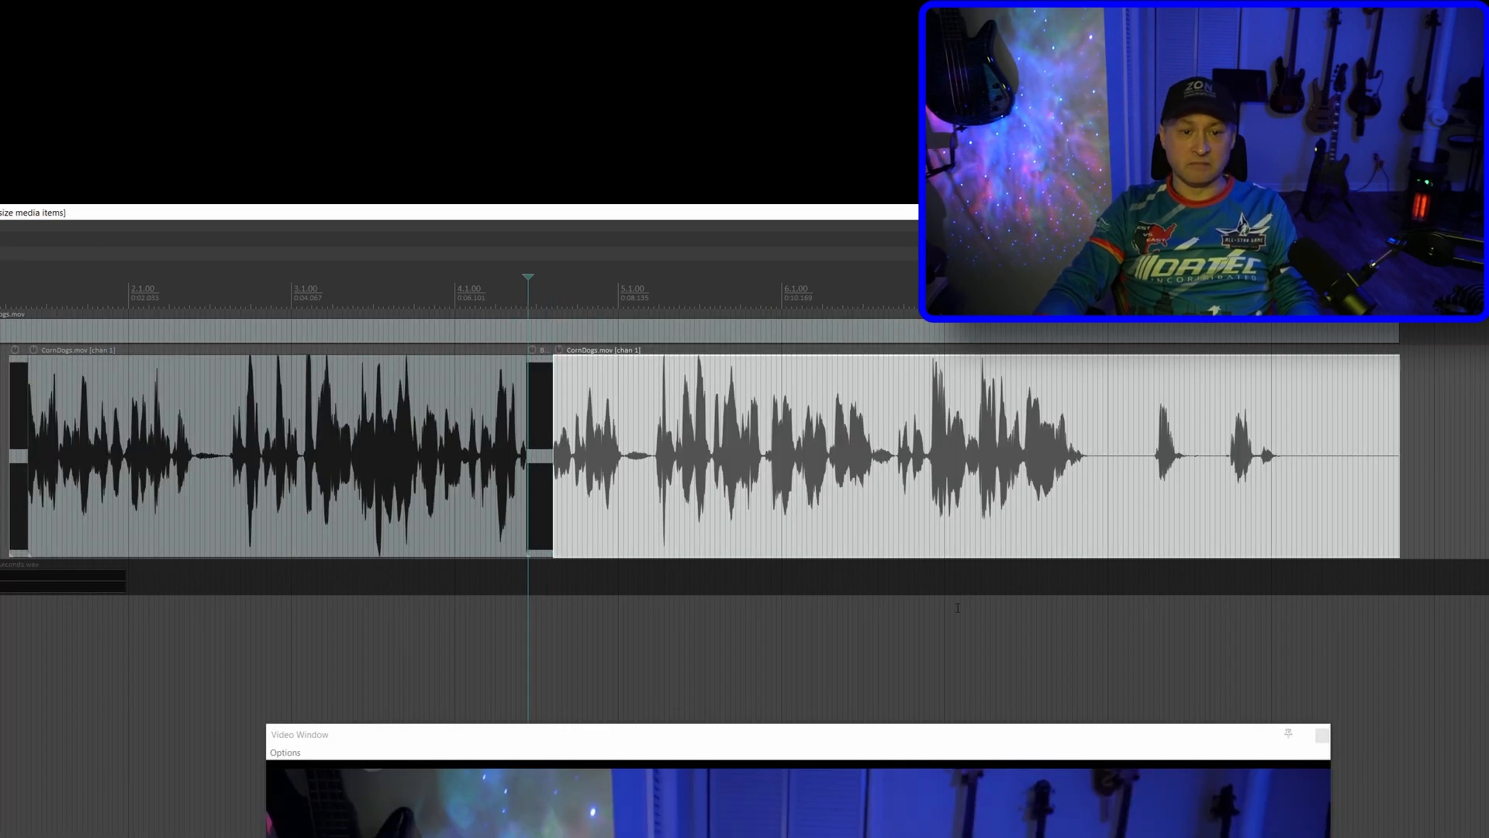
{"action": "key", "text": "space"}
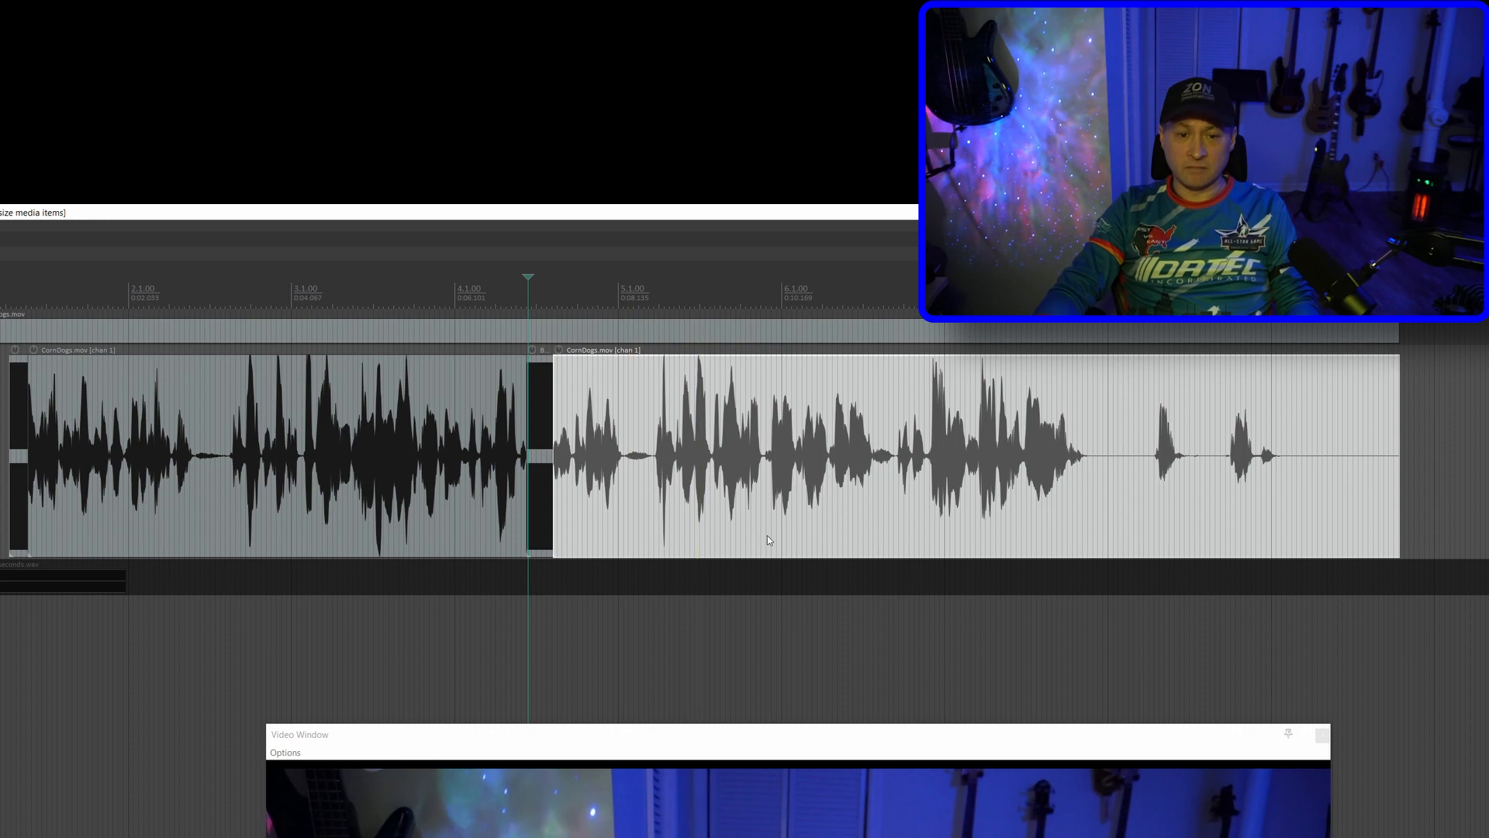
Split the channel 1 audio around the third word at about 8.94 s and 9.29 s and delete the section between.
{"action": "left_click", "coordinate": [681, 515]}
{"action": "scroll", "coordinate": [1035, 636], "scroll_direction": "up", "scroll_amount": 6}
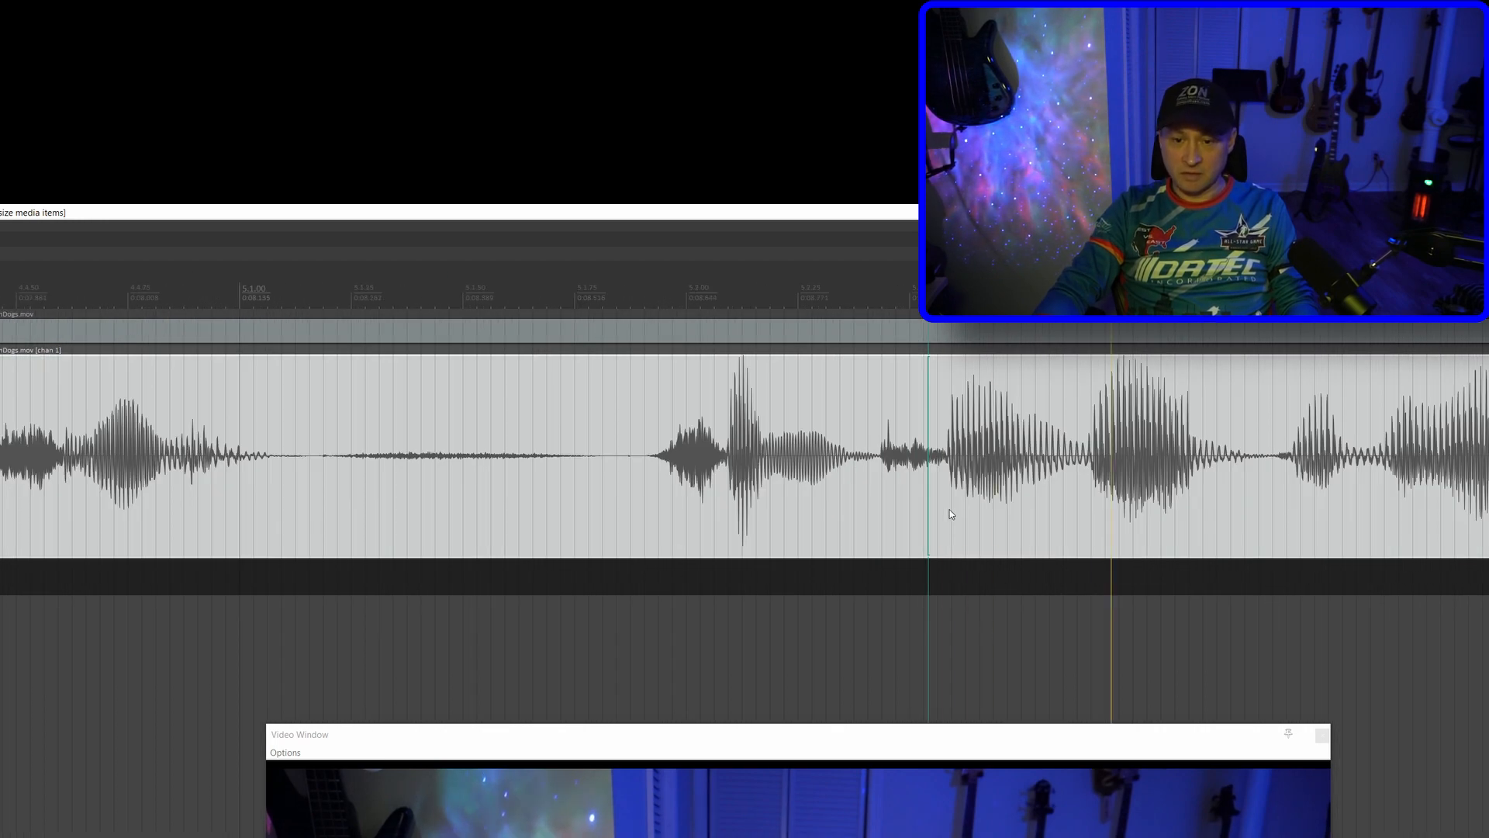
{"action": "key", "text": "s"}
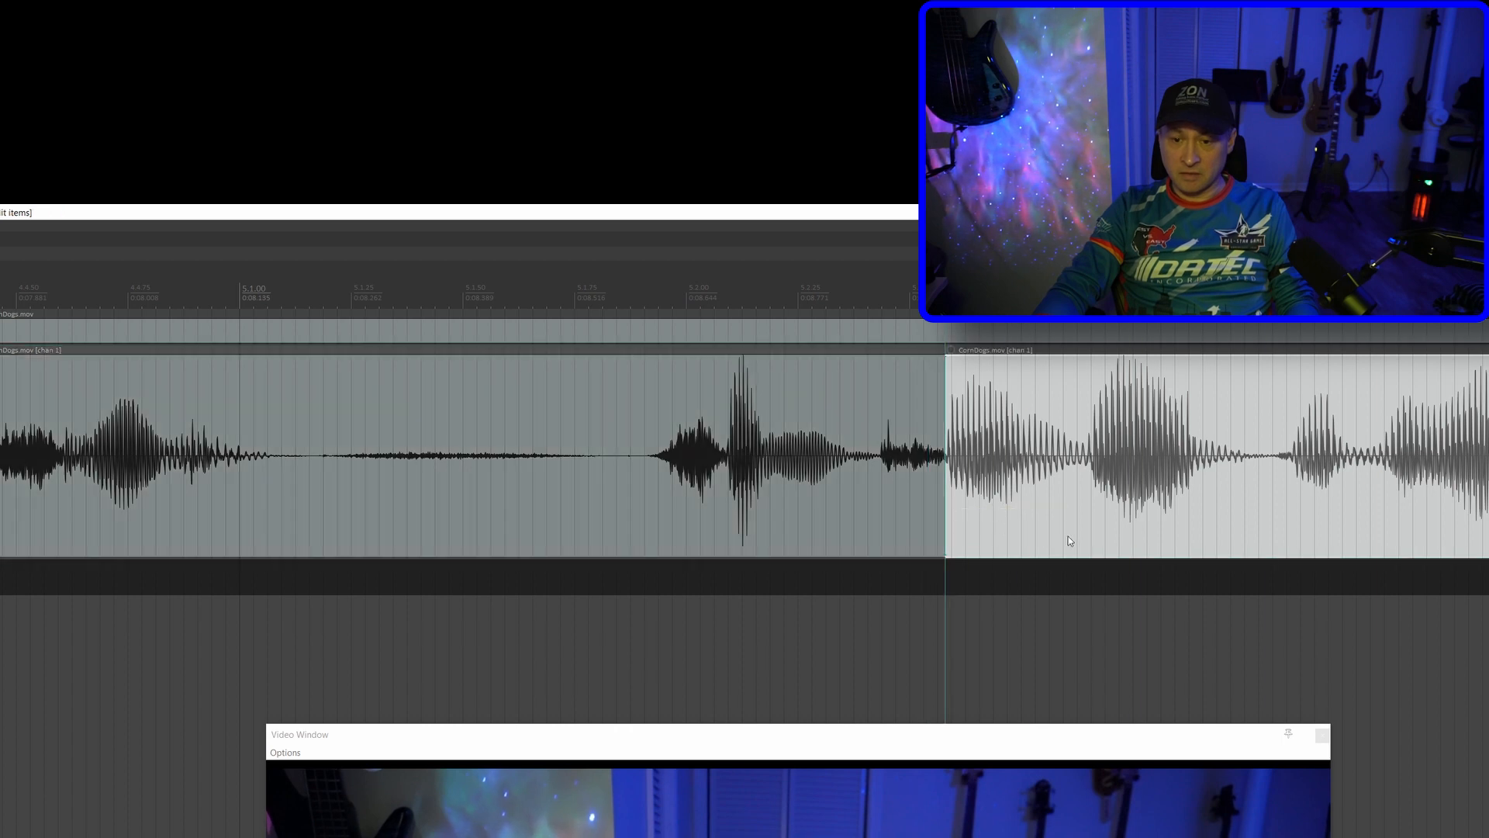
{"action": "left_click", "coordinate": [1257, 511]}
{"action": "key", "text": "s"}
{"action": "left_click", "coordinate": [1124, 519]}
{"action": "key", "text": "Delete"}
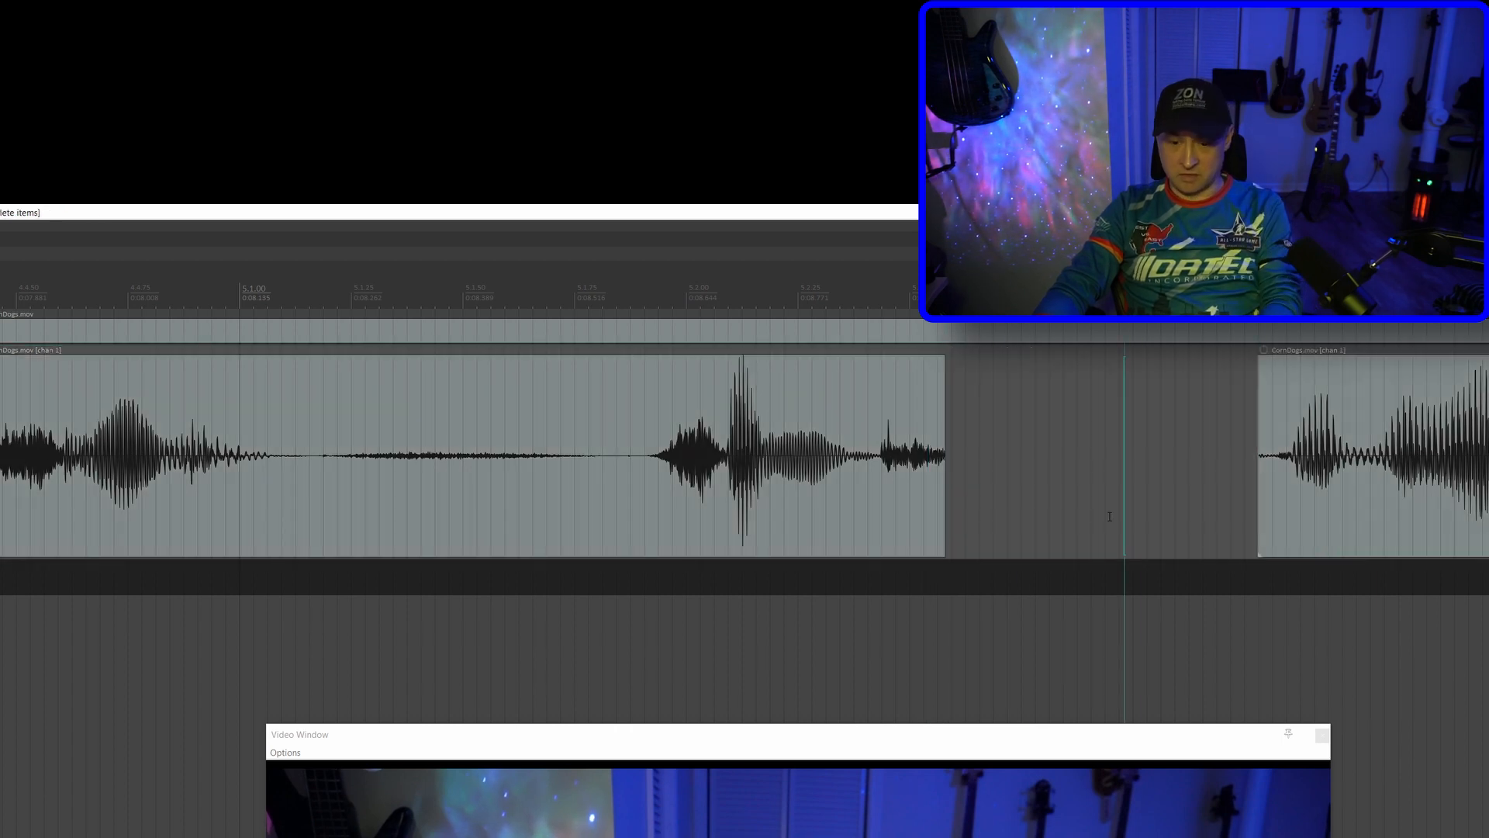
Copy the BEEP2seconds.wav item into the third gap and trim it to fit between the neighbouring speech items.
{"action": "scroll", "coordinate": [874, 629], "scroll_direction": "down", "scroll_amount": 2}
{"action": "scroll", "coordinate": [873, 629], "scroll_direction": "down", "scroll_amount": 5}
{"action": "left_click_drag", "start_coordinate": [30, 591], "coordinate": [708, 509]}
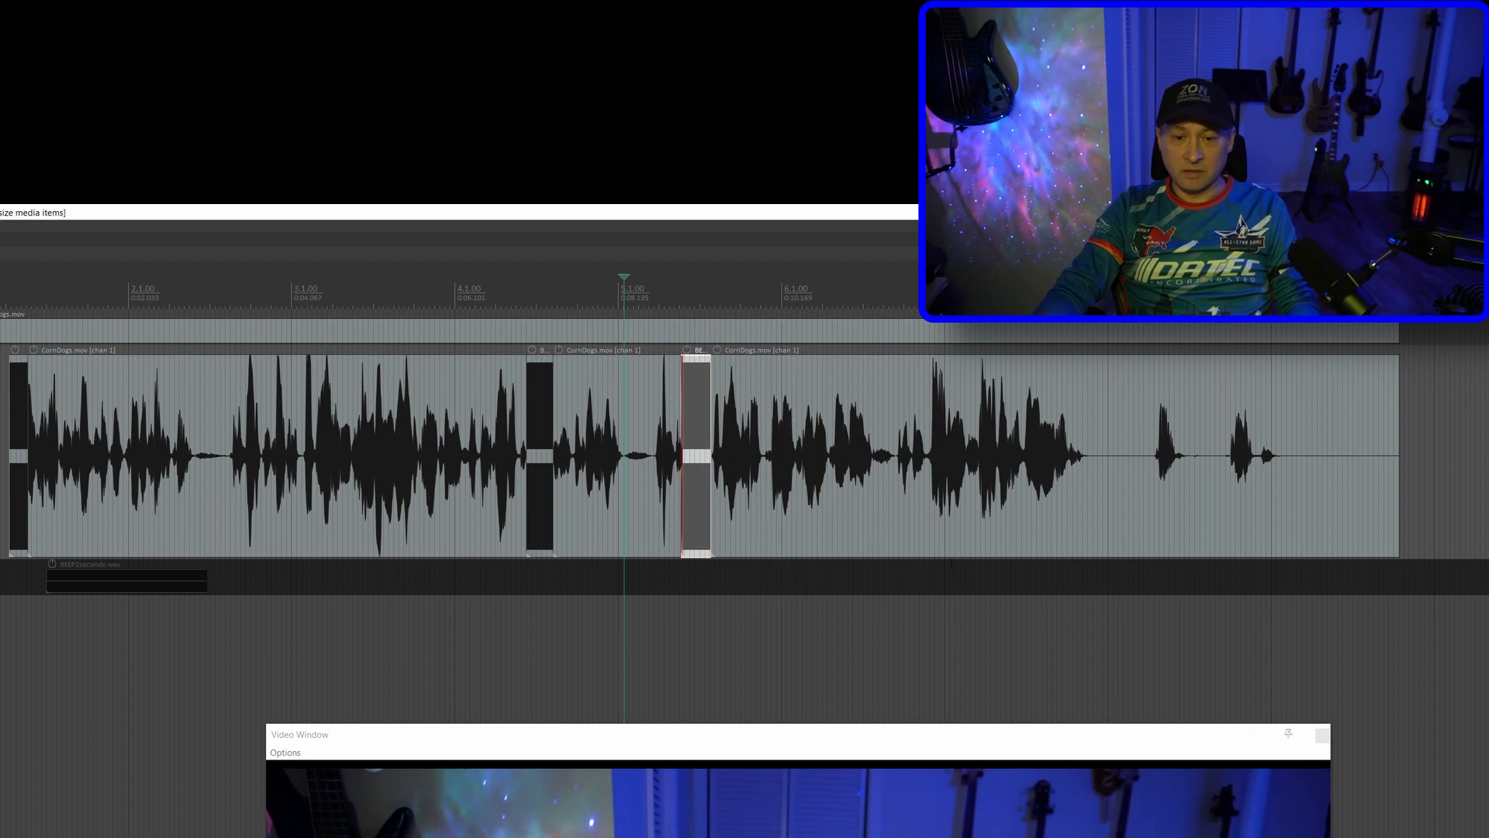
Split the channel 1 audio around the fourth word at about 10.84 s and 11.30 s and delete the section between.
{"action": "left_click", "coordinate": [840, 502]}
{"action": "scroll", "coordinate": [1035, 574], "scroll_direction": "up", "scroll_amount": 8}
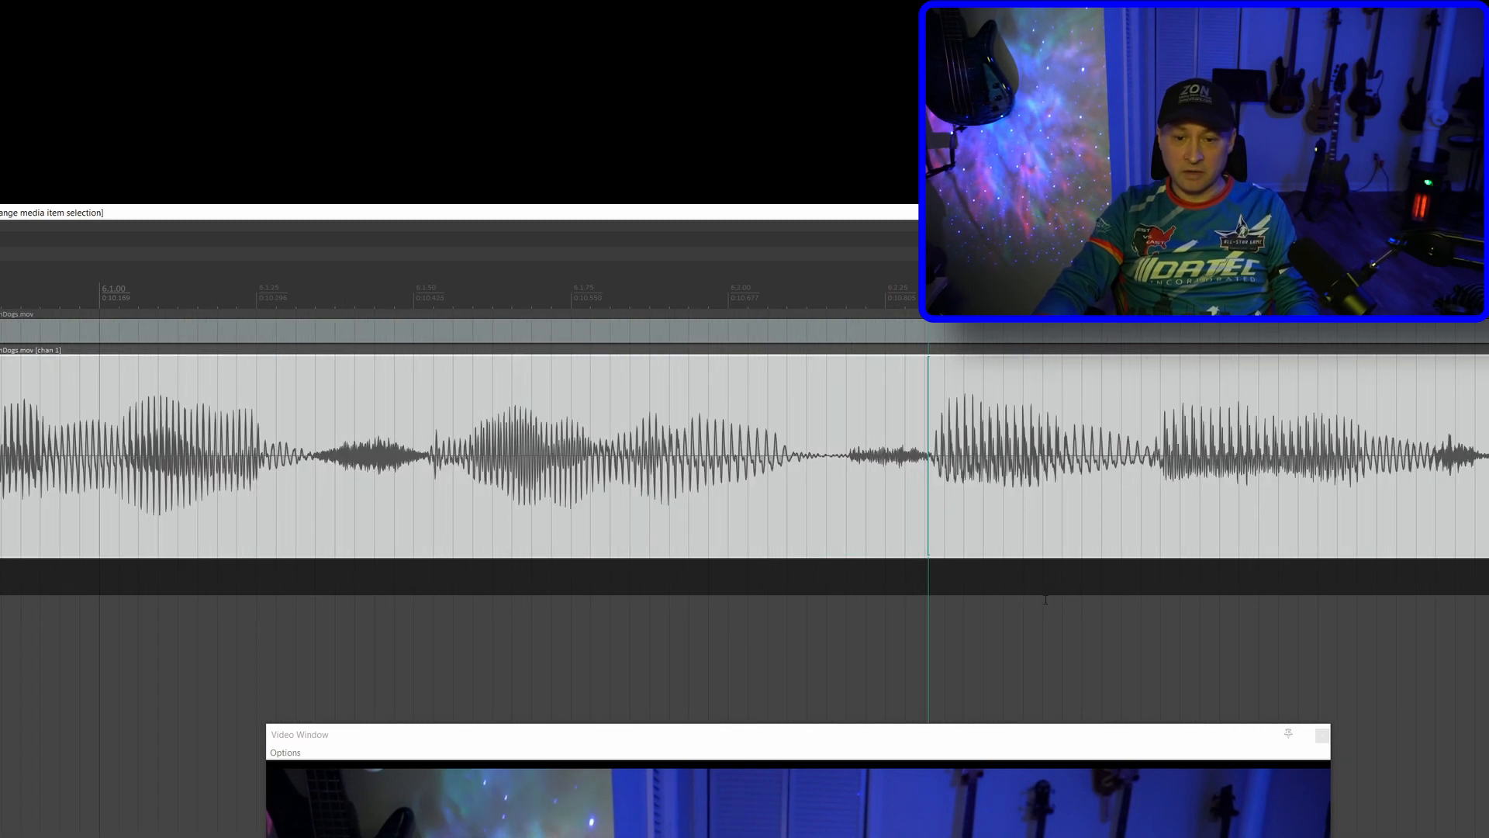
{"action": "key", "text": "s"}
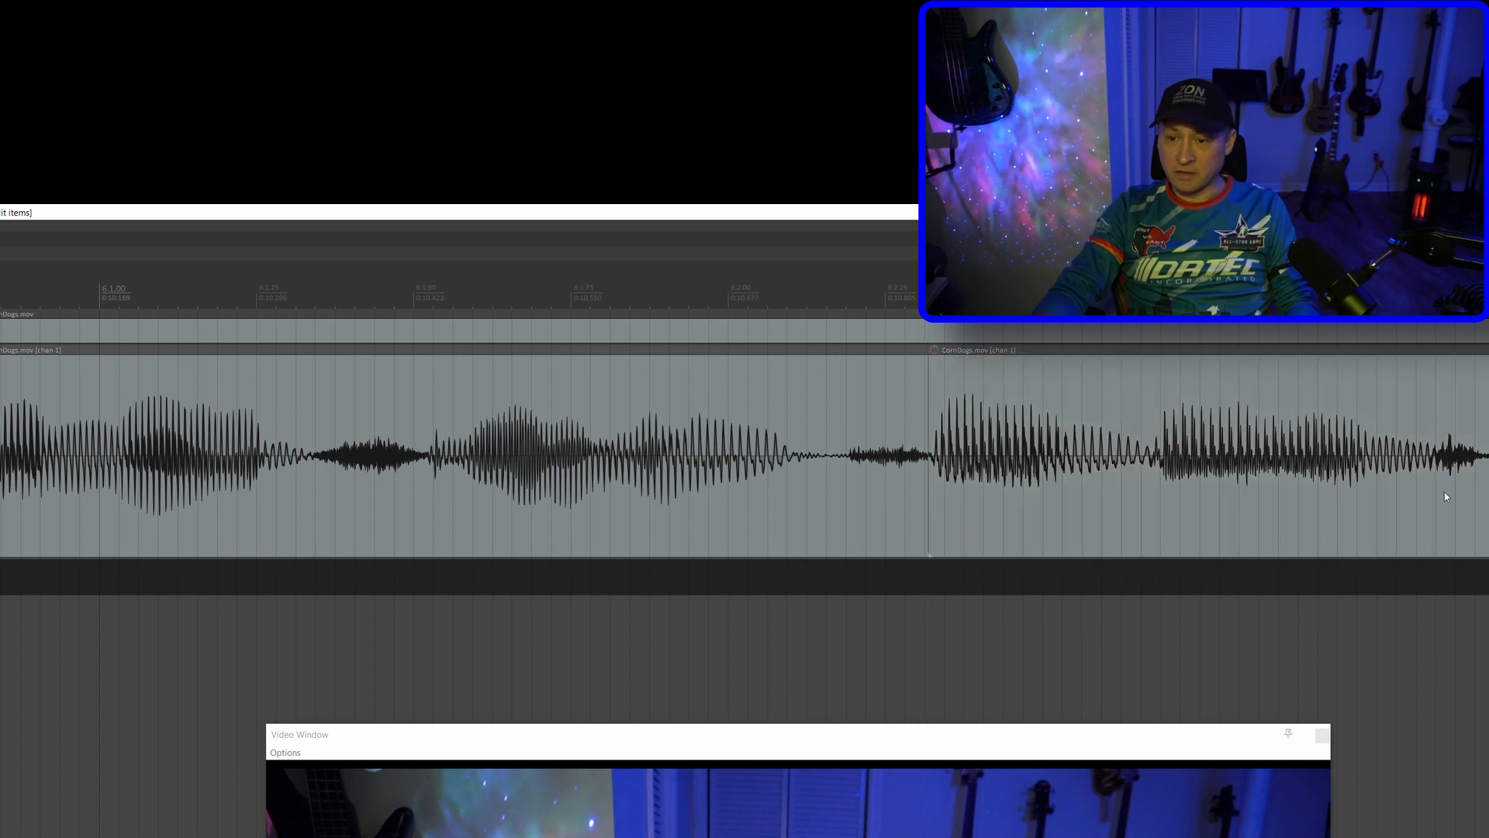
{"action": "left_click", "coordinate": [1328, 487]}
{"action": "key", "text": "Delete"}
{"action": "scroll", "coordinate": [509, 608], "scroll_direction": "down", "scroll_amount": 8}
{"action": "scroll", "coordinate": [508, 608], "scroll_direction": "down", "scroll_amount": 4}
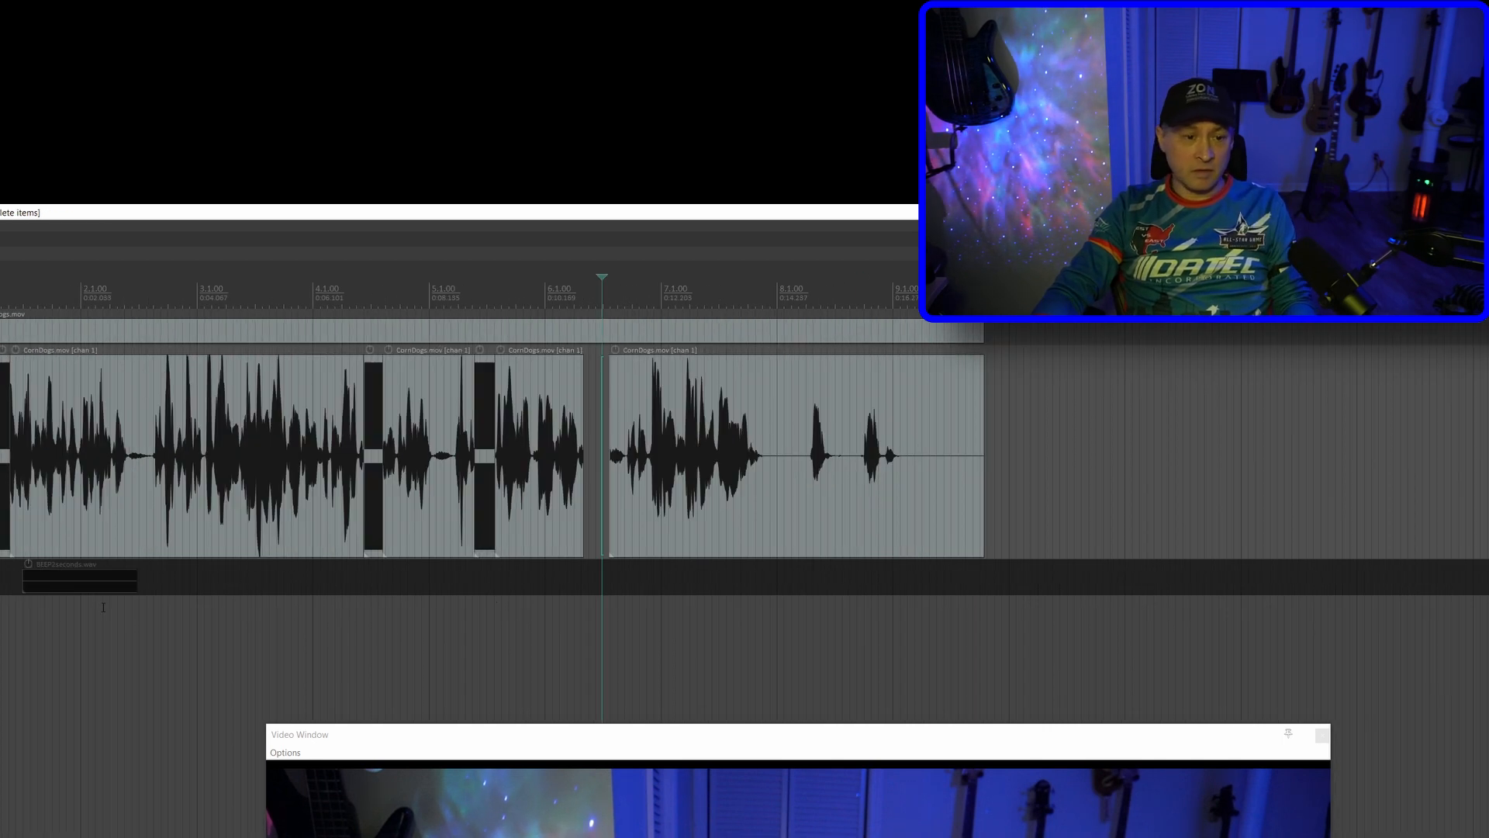
Copy the BEEP2seconds.wav item into the fourth gap, trim it to fit, and play the result to check the beeps.
{"action": "left_click_drag", "start_coordinate": [67, 591], "coordinate": [605, 503]}
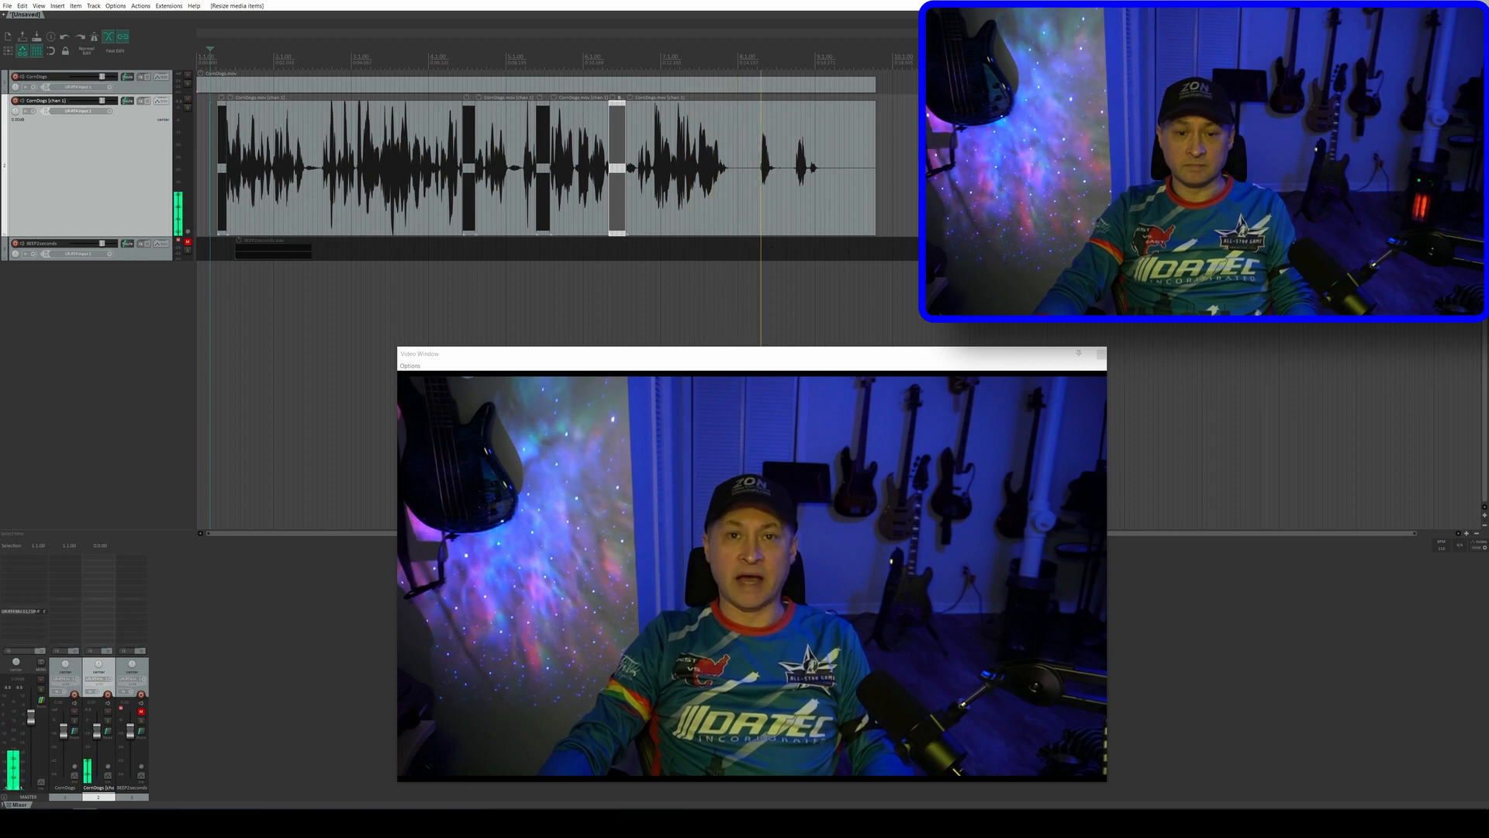
{"action": "key", "text": "space"}
Split the last channel 1 item just before the final word at about 15.66 s and delete everything after the split.
{"action": "left_click", "coordinate": [793, 192]}
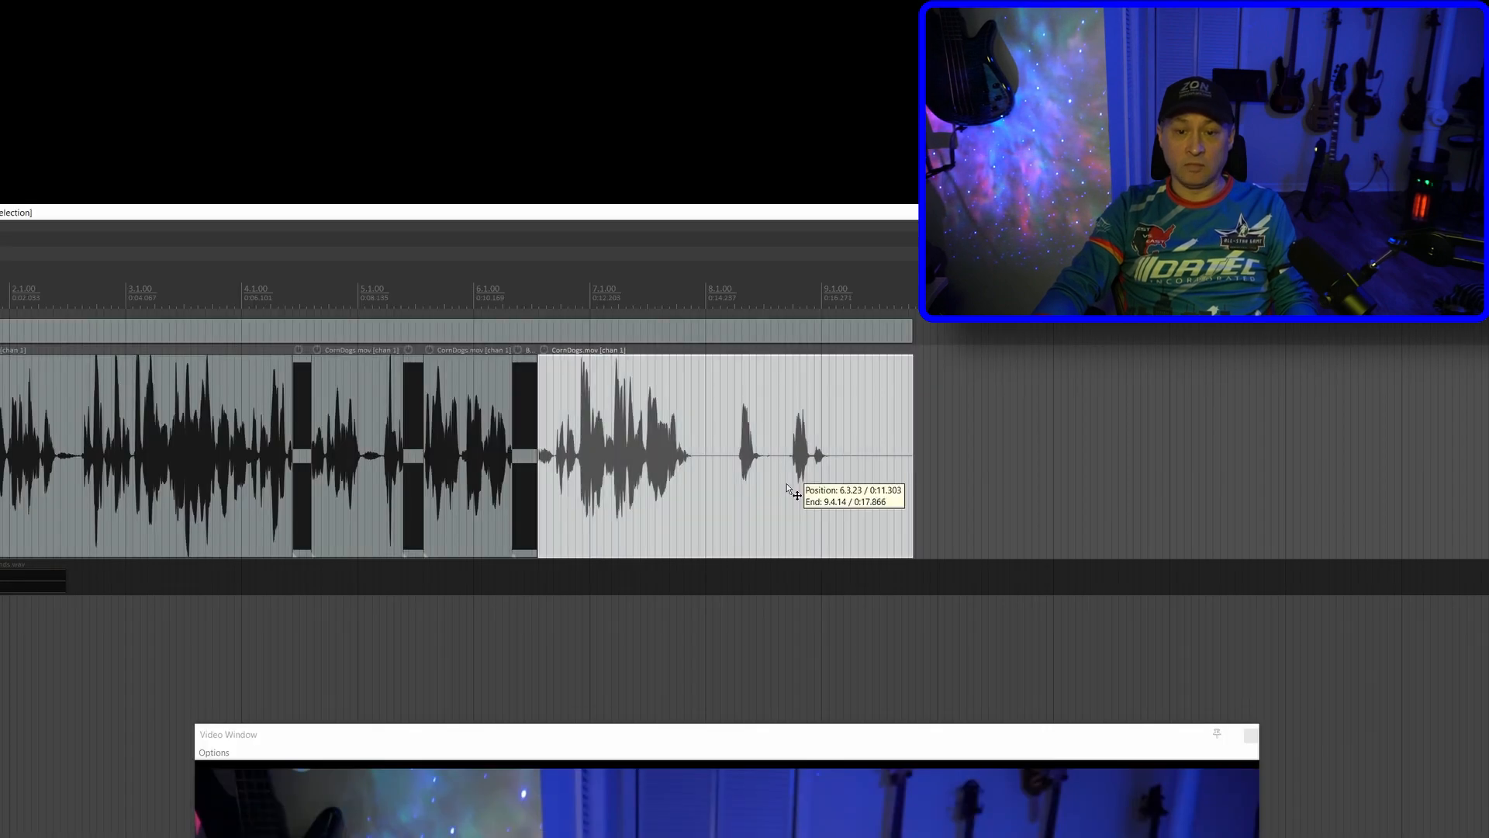
{"action": "scroll", "coordinate": [794, 194], "scroll_direction": "up", "scroll_amount": 7}
{"action": "key", "text": "space"}
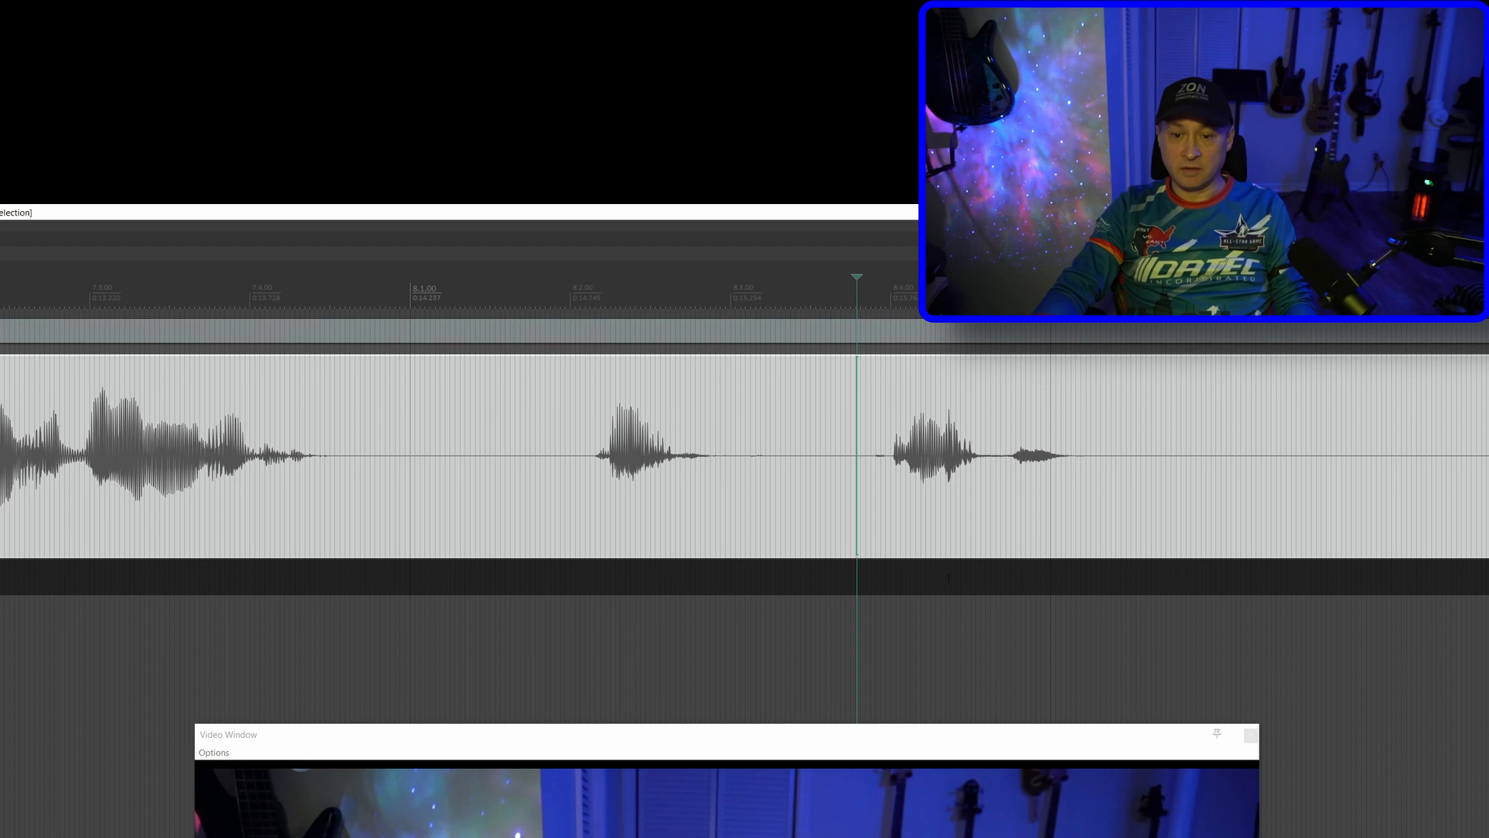
{"action": "key", "text": "s"}
{"action": "left_click", "coordinate": [919, 533]}
{"action": "key", "text": "Delete"}
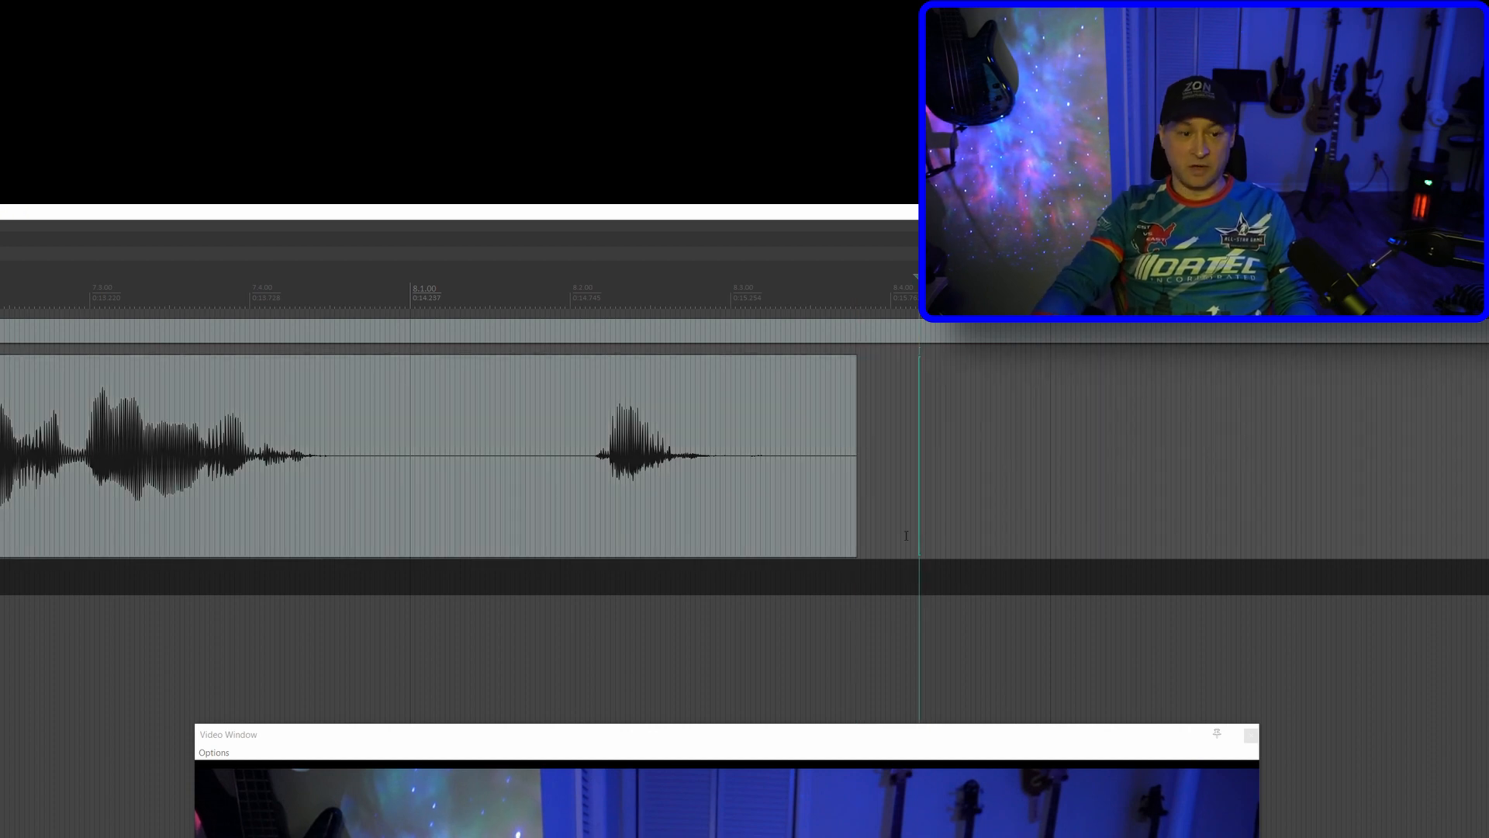
Place the BEEP2seconds.wav item on the channel 1 track where the final word was removed and trim its length.
{"action": "scroll", "coordinate": [905, 535], "scroll_direction": "down", "scroll_amount": 5}
{"action": "left_click_drag", "start_coordinate": [78, 589], "coordinate": [1191, 484]}
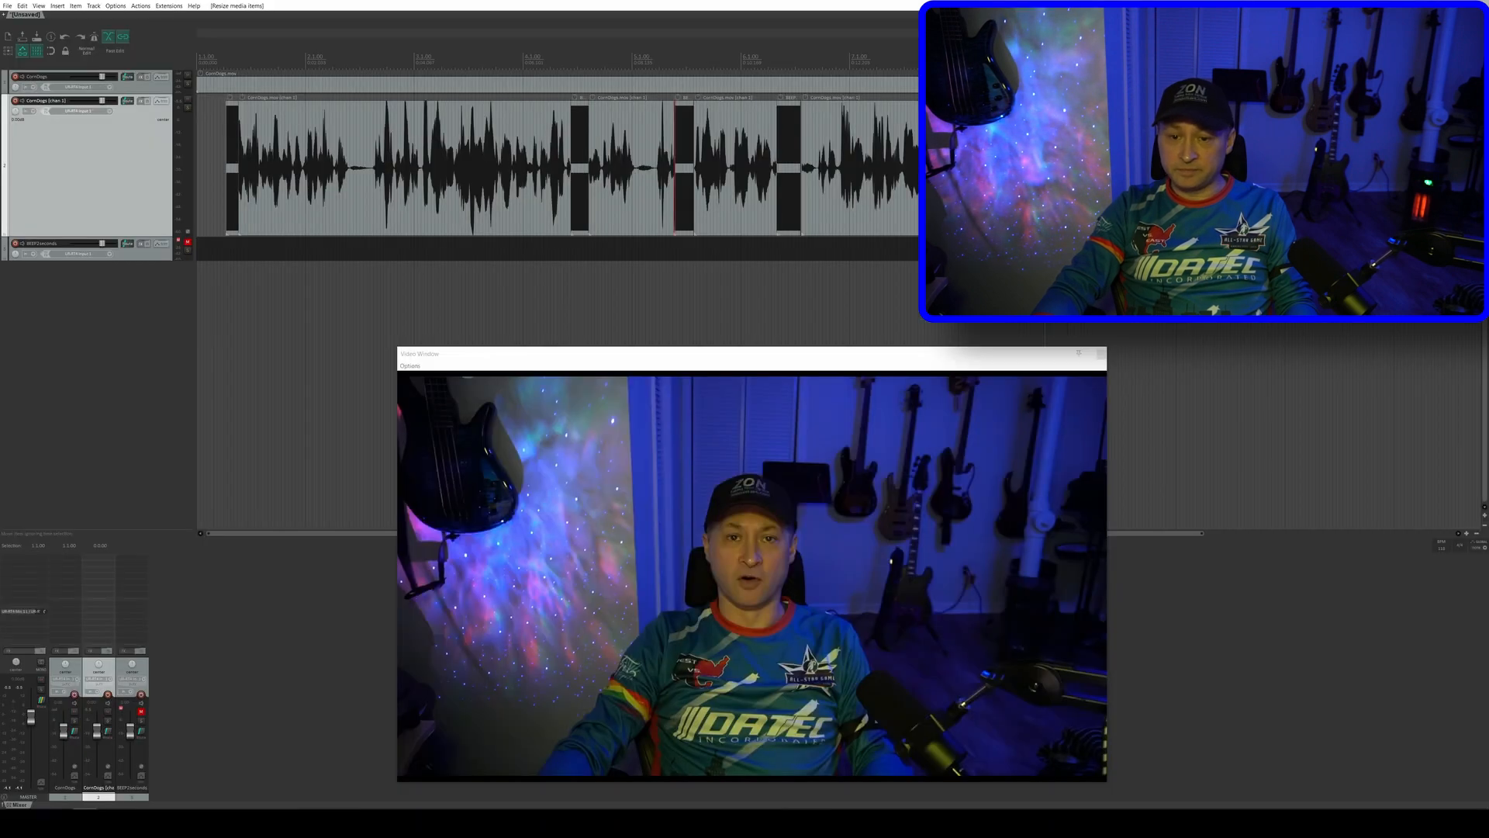